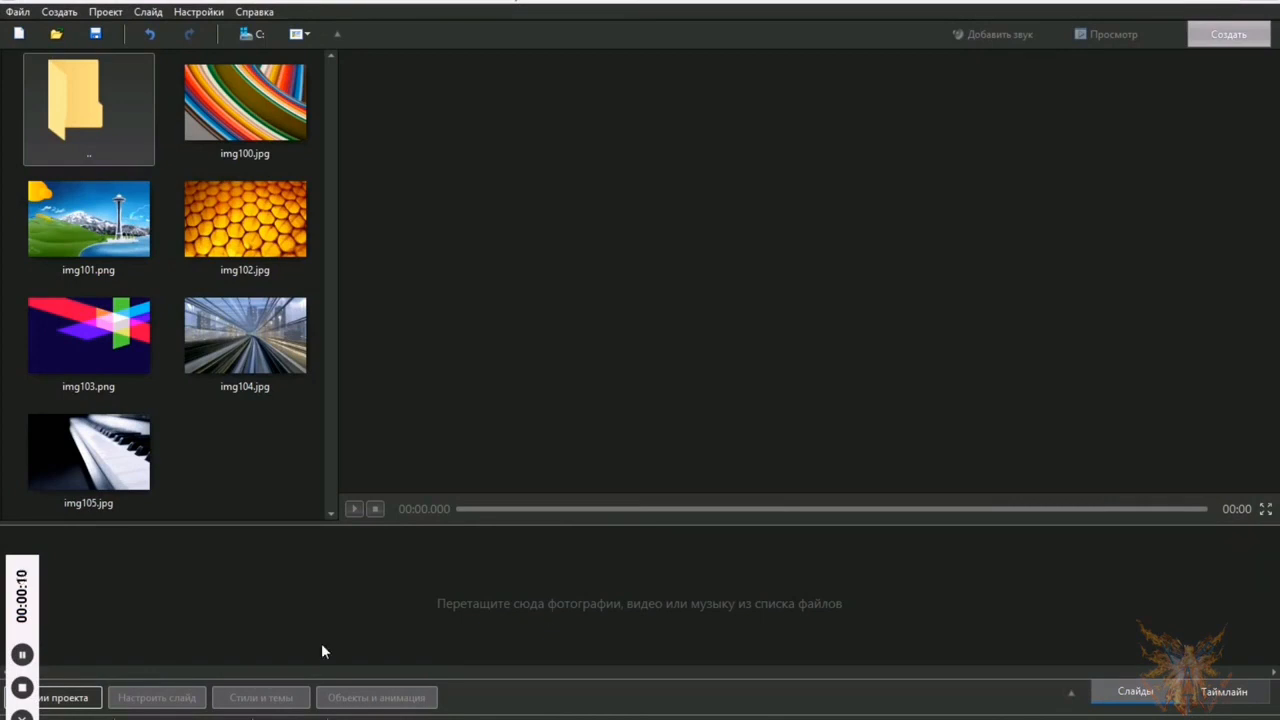
- Add a blank slide to the project and open its objects and animation editor
right_click(129, 591)
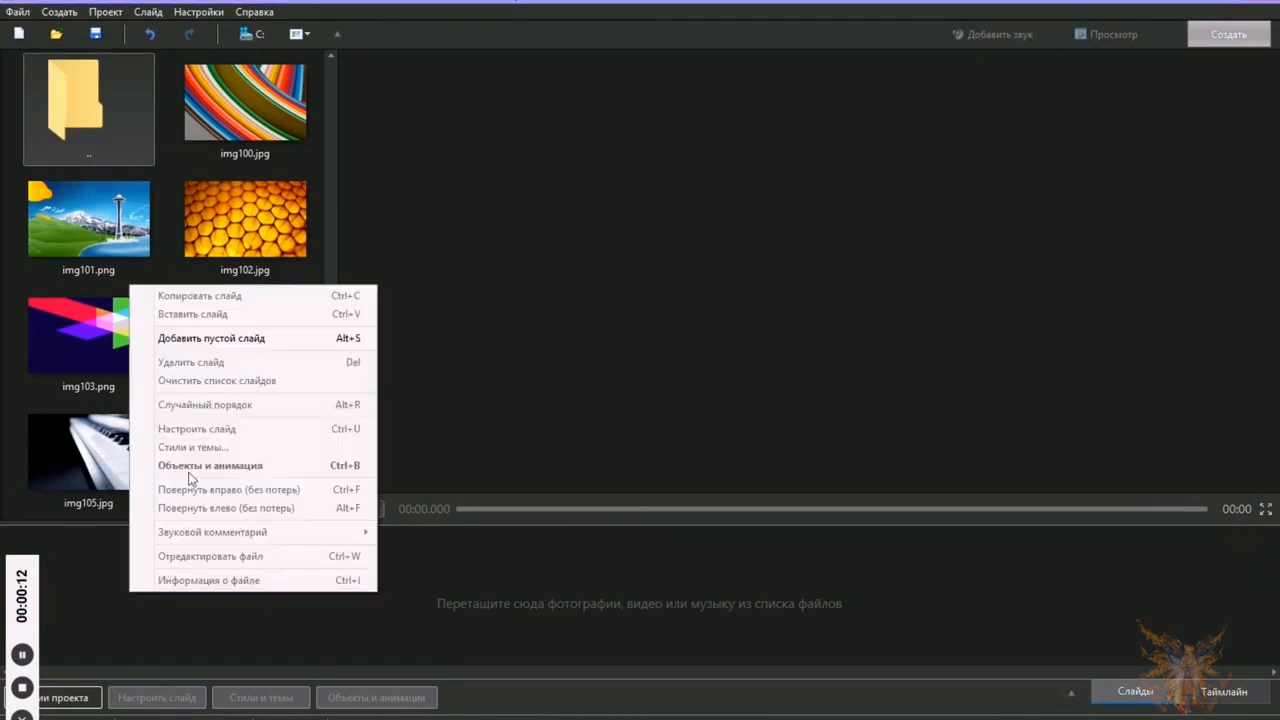
click(205, 339)
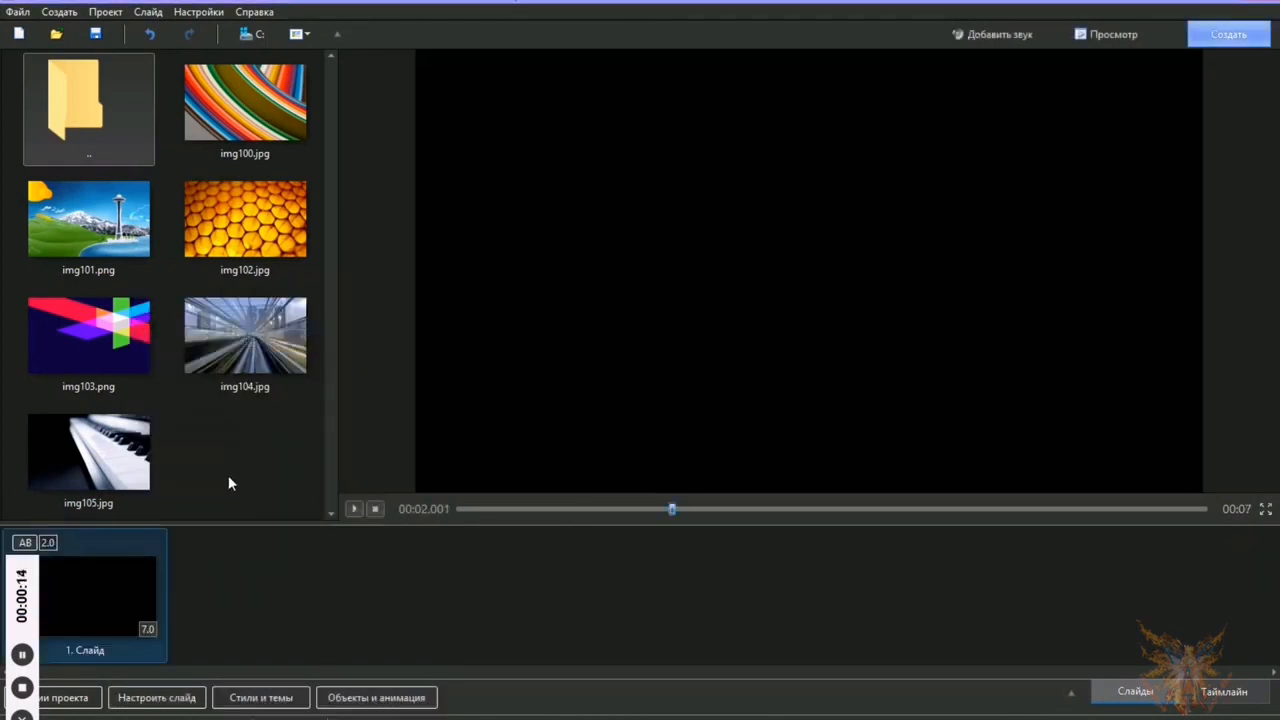
click(378, 698)
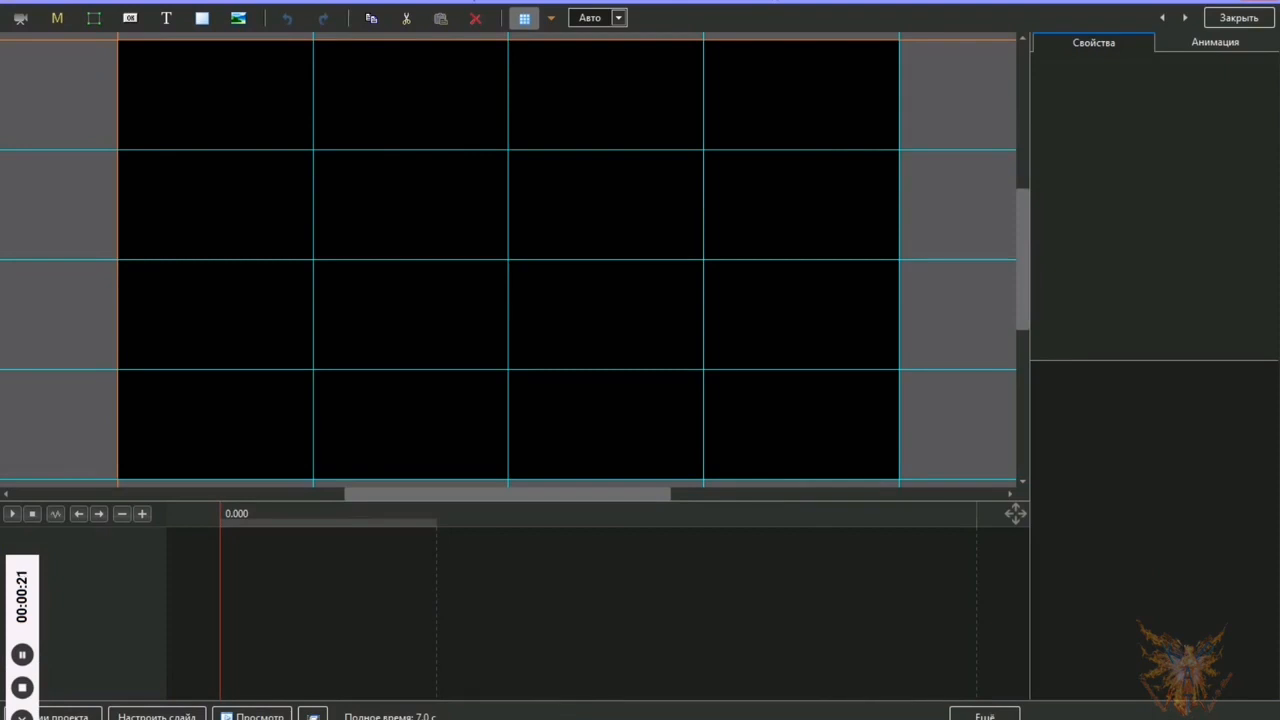
- Insert the photo DSC_0953 onto the blank slide as an image object
click(238, 17)
drag(396, 144, 398, 293)
click(291, 313)
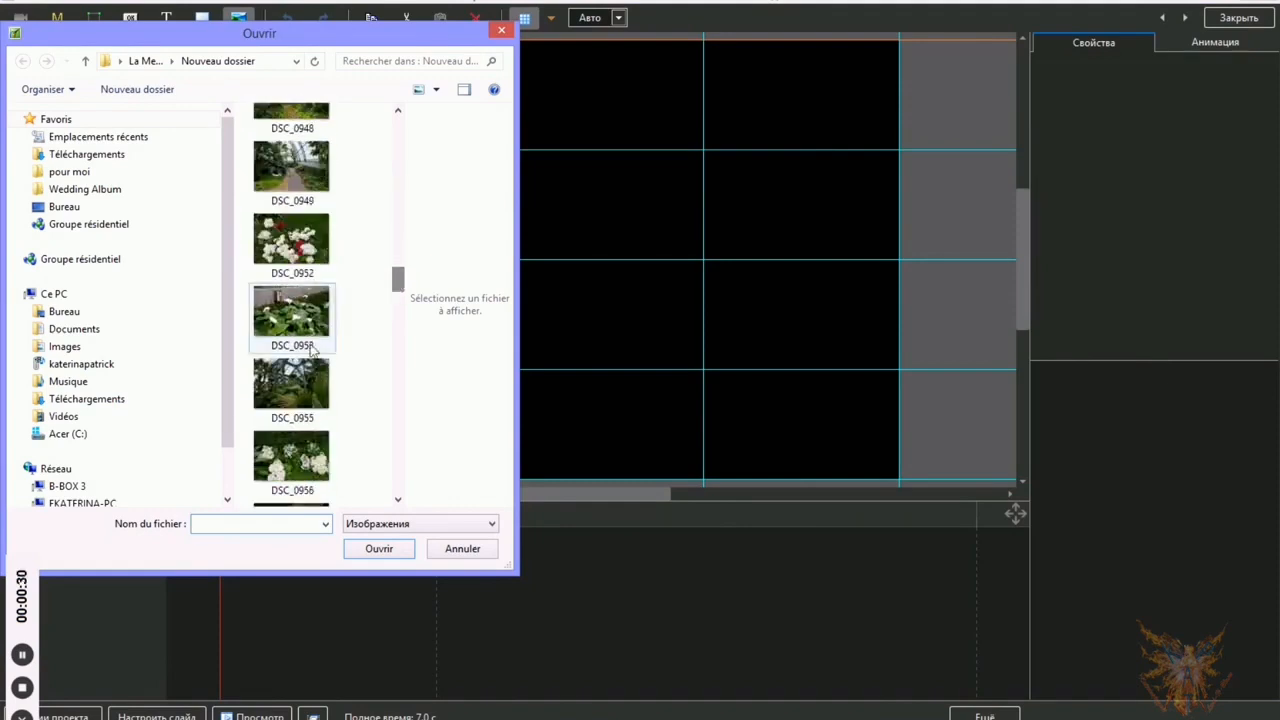
click(379, 549)
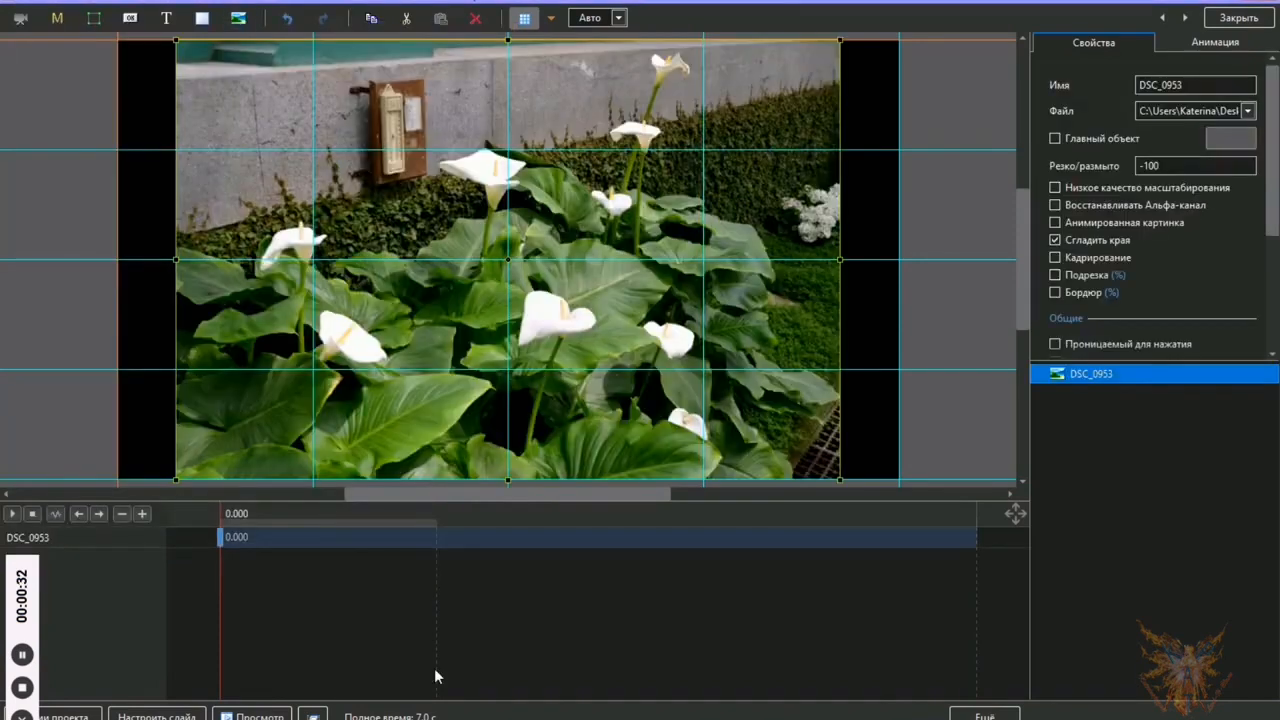
- Set the DSC_0953 image's mode to Заполнить кадр and mark it as the main object (Главный объект)
drag(1273, 205, 1265, 320)
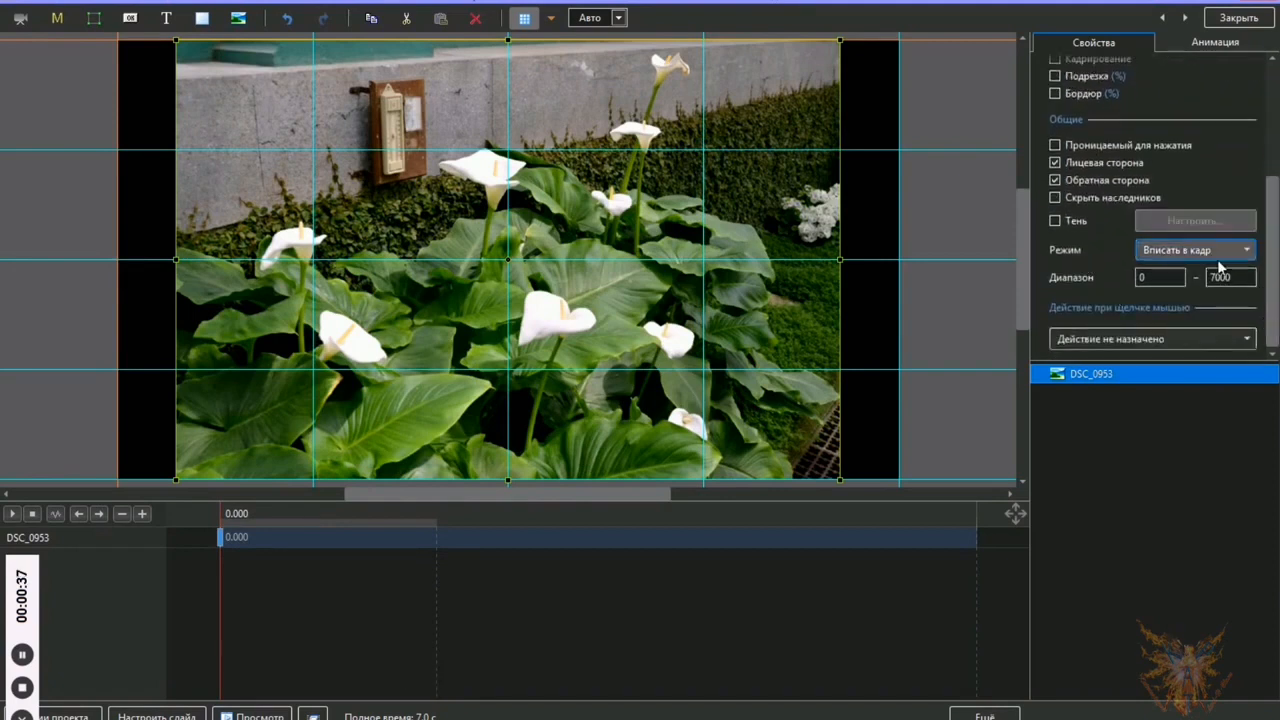
click(1249, 259)
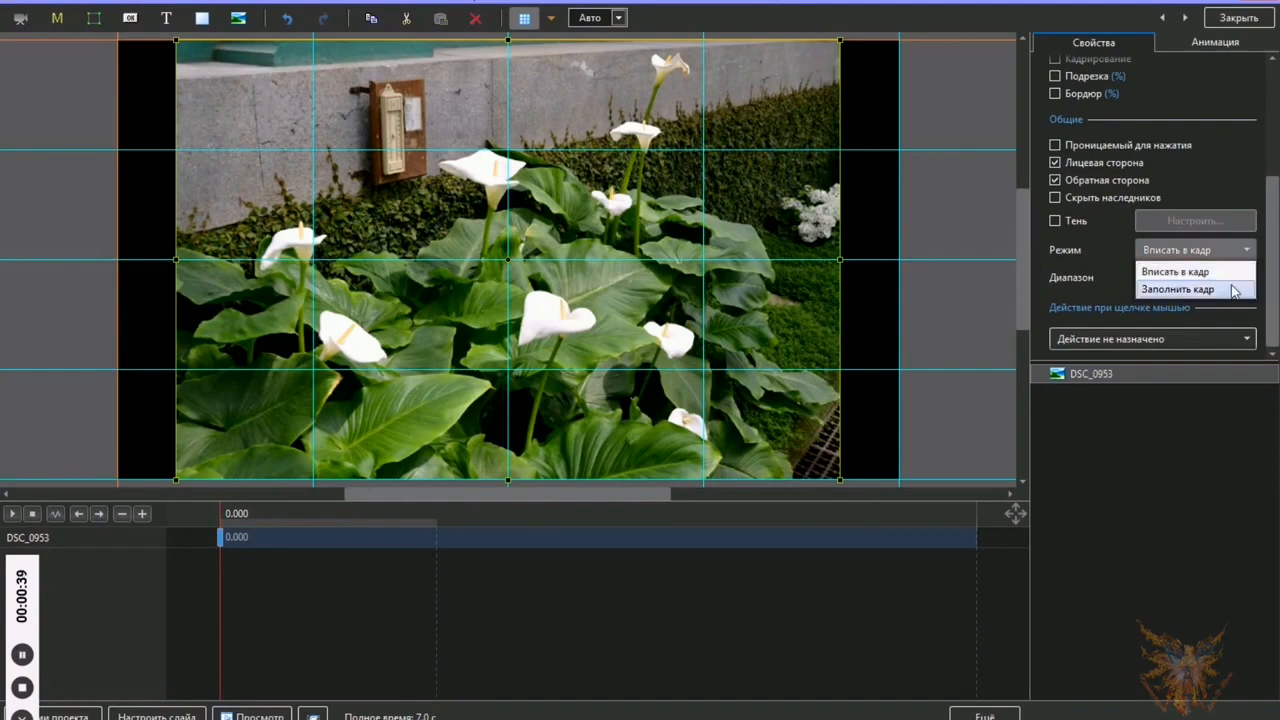
click(1225, 291)
scroll(1100, 200, up, 5)
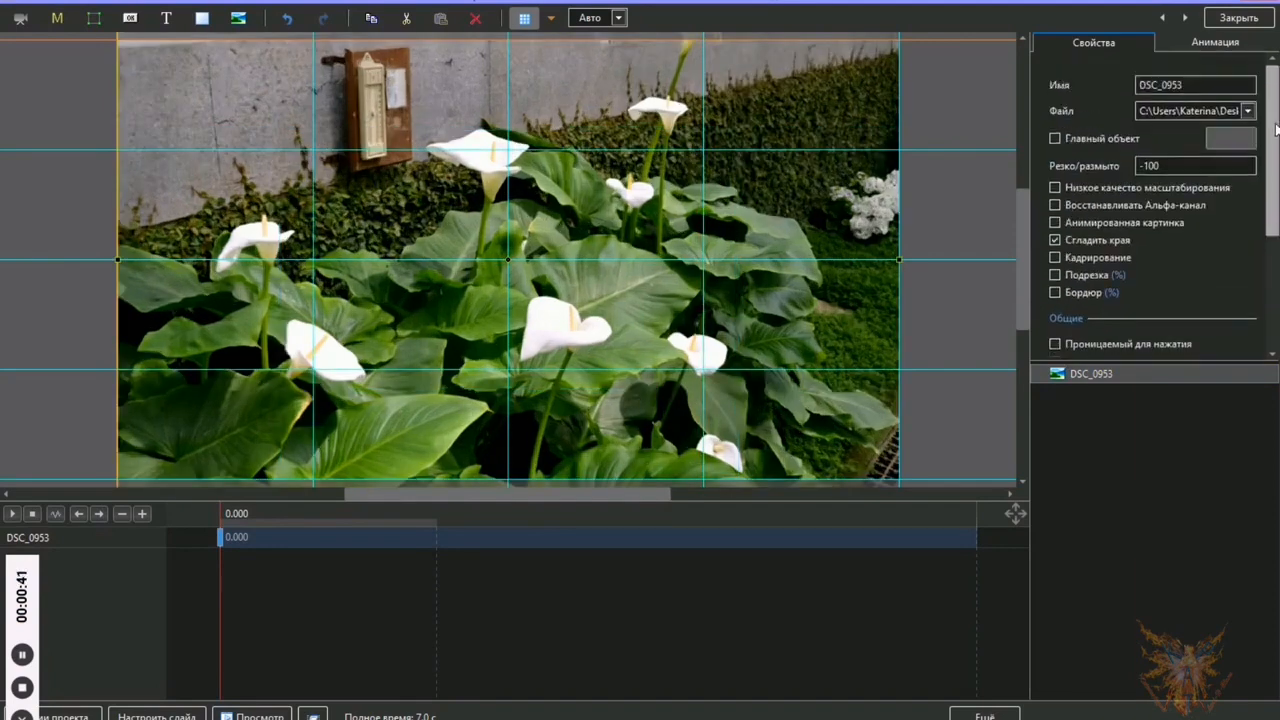
click(1055, 139)
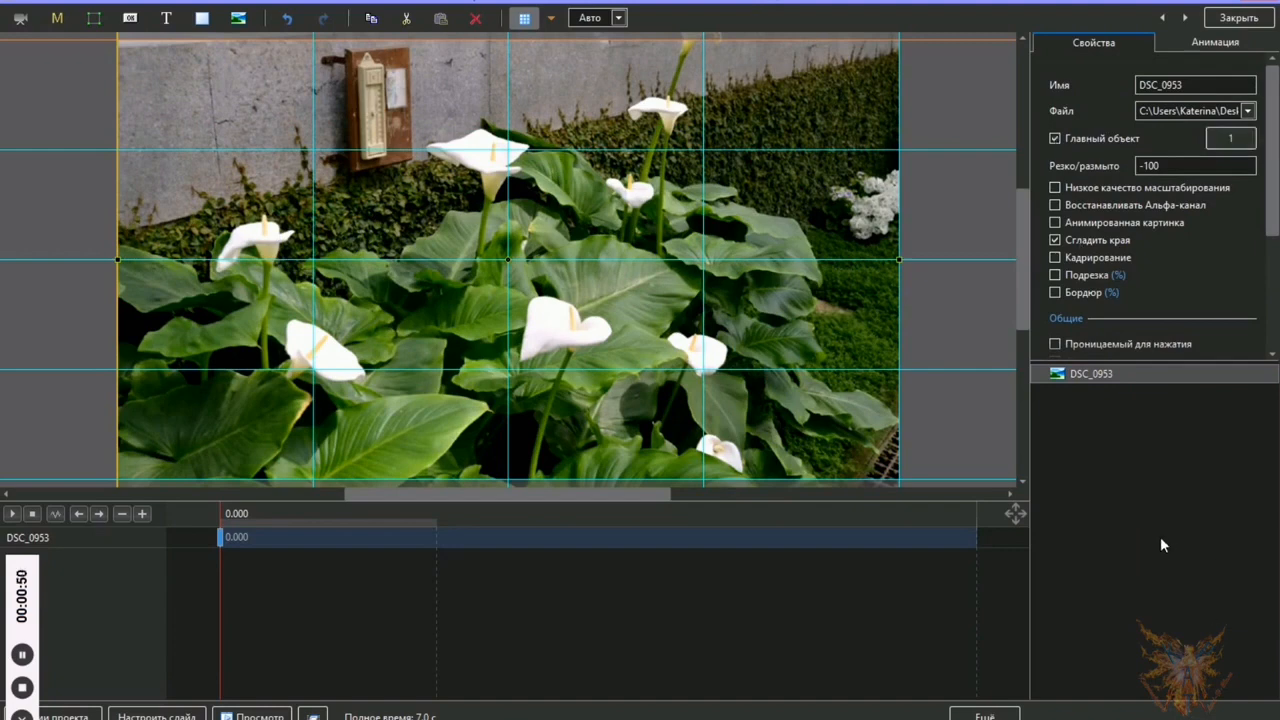
- Add a top-level frame object to the slide and name it "Кадр Контроль"
click(1153, 568)
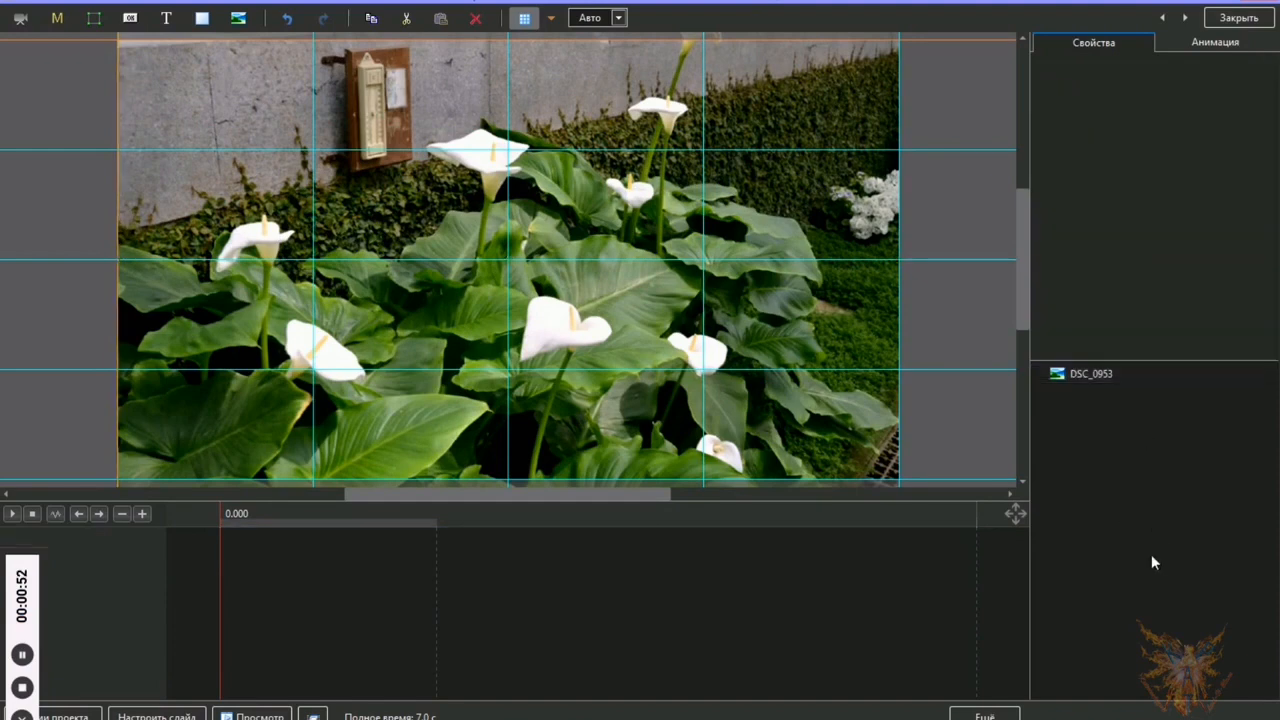
right_click(1133, 534)
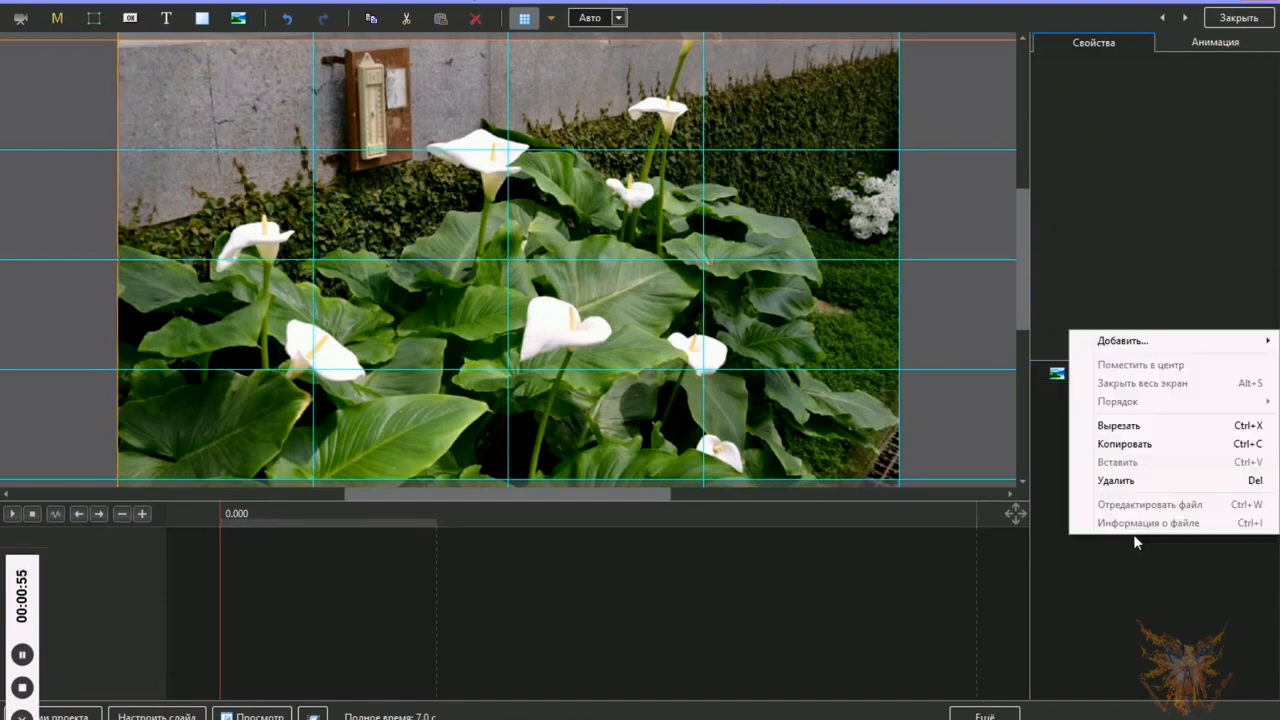
mouse_move(1140, 348)
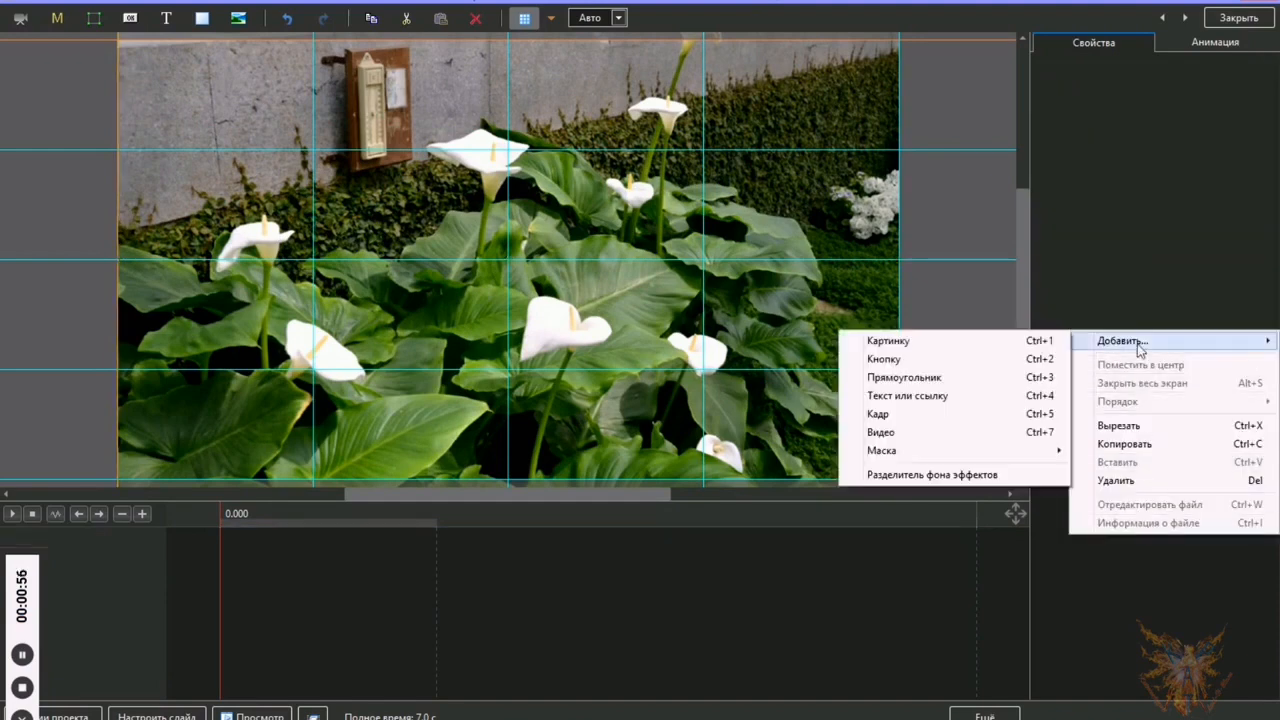
click(944, 414)
click(1180, 84)
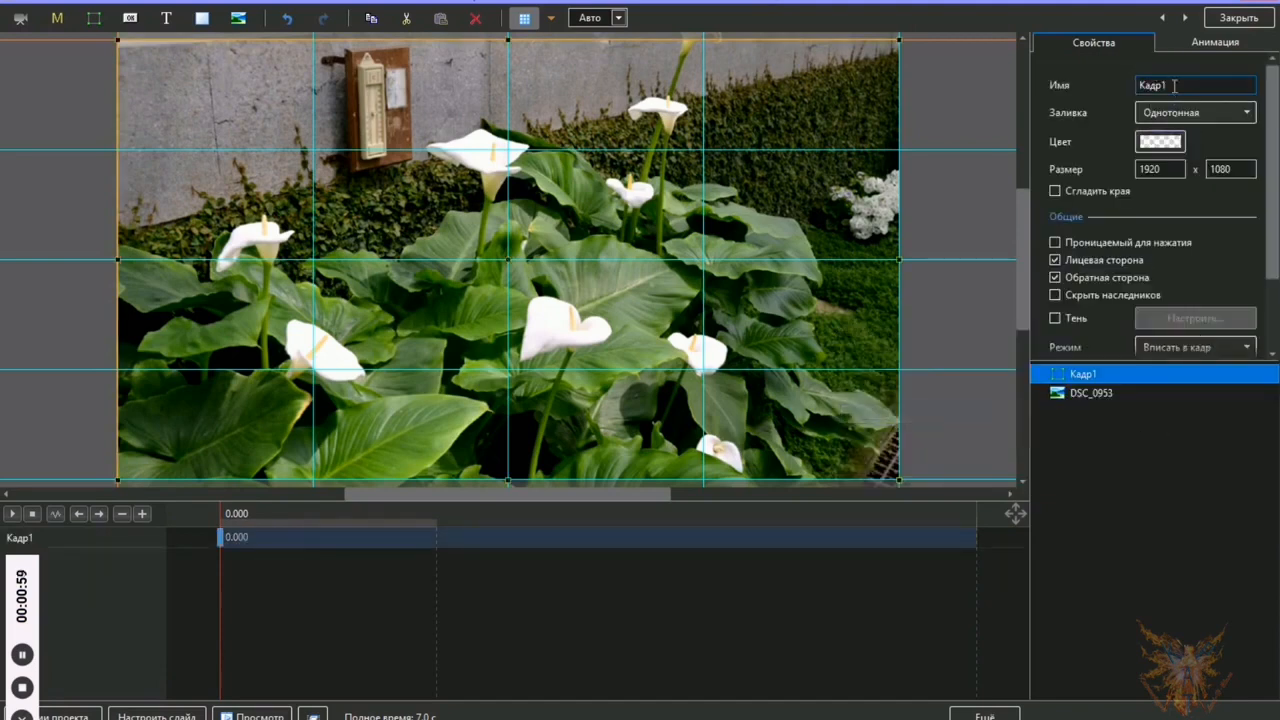
drag(1181, 85, 1192, 85)
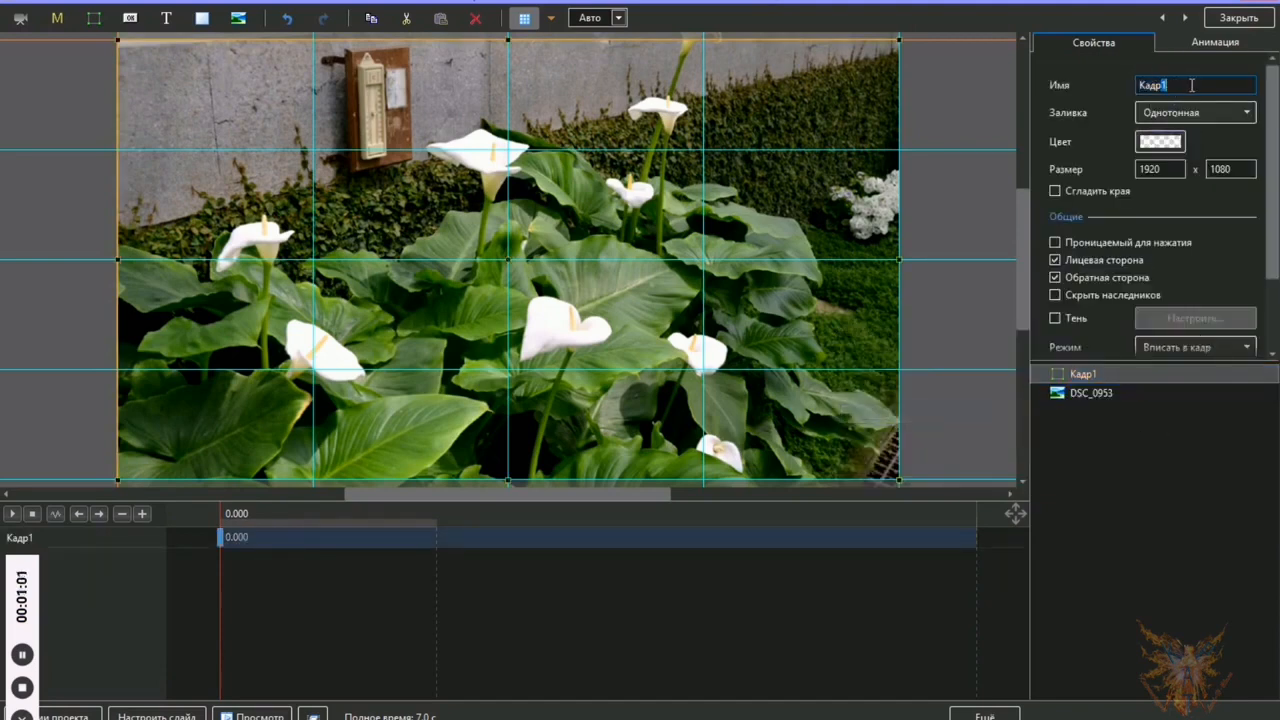
key(BackSpace)
text(R)
key(BackSpace)
key(BackSpace)
key(super+space)
text(Контроль)
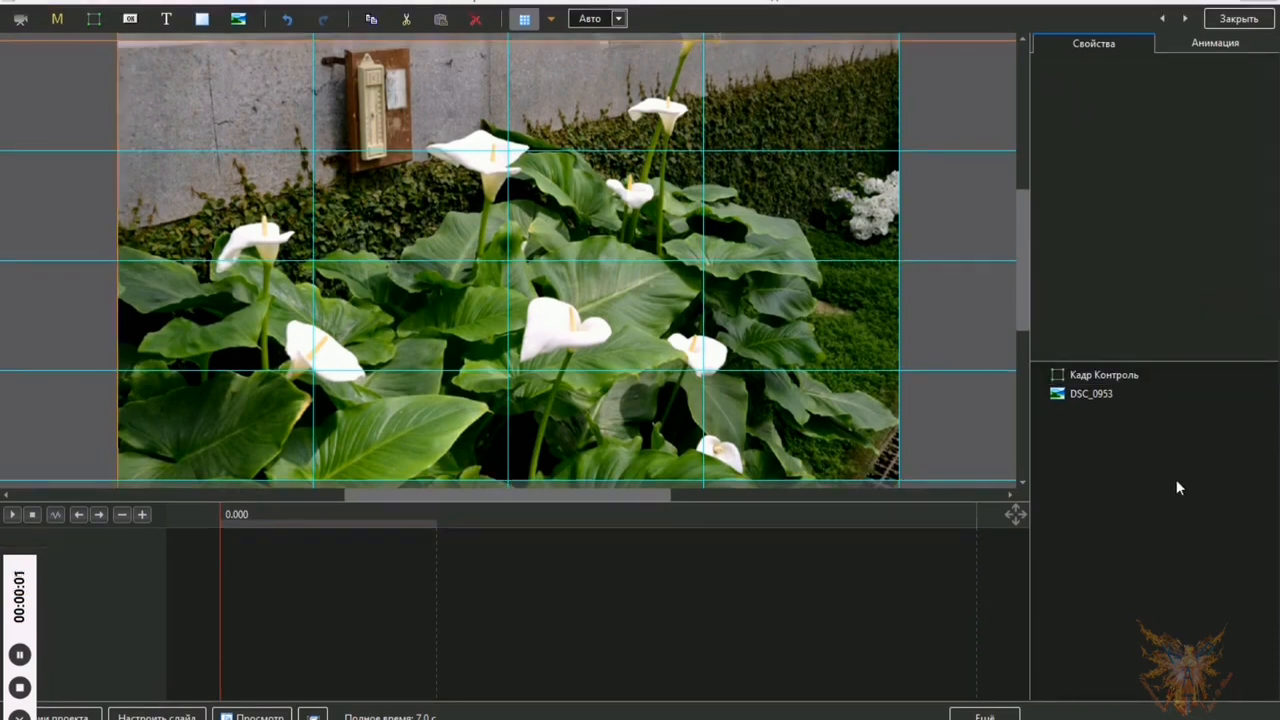
- Add a child frame inside Кадр Контроль and name it "Прозрачная рамка"
click(1116, 382)
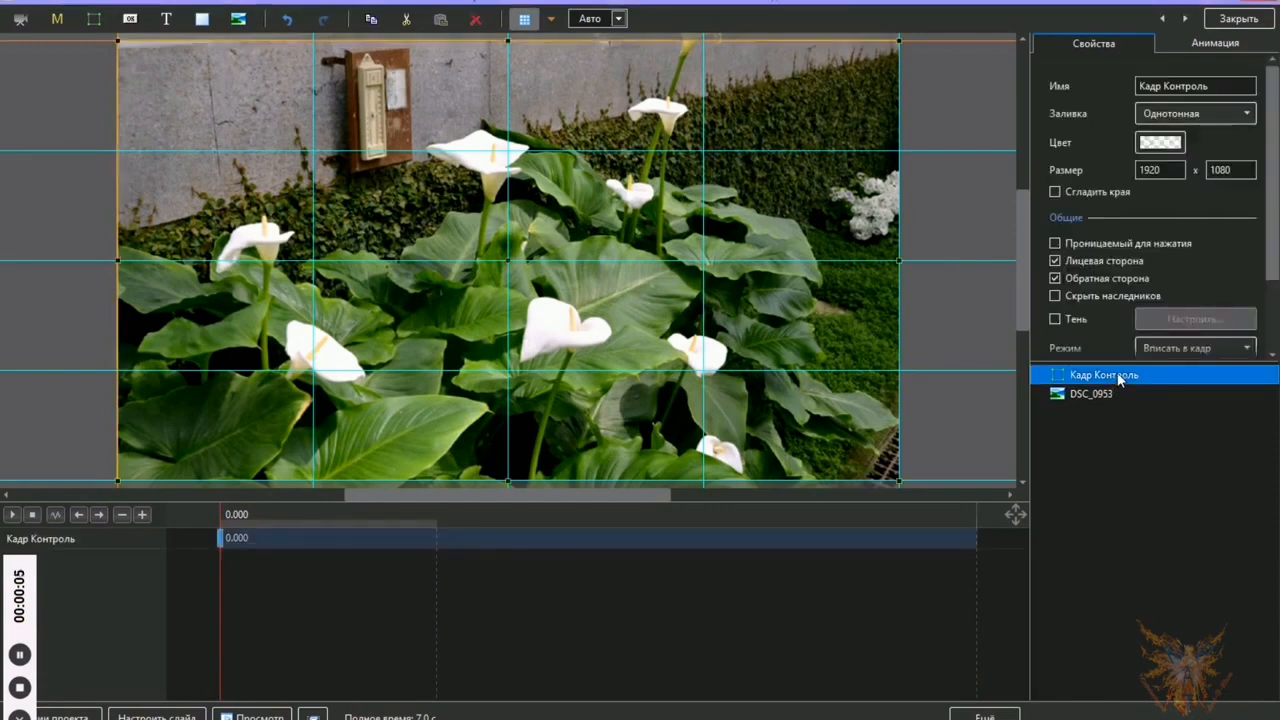
right_click(1120, 377)
mouse_move(1123, 384)
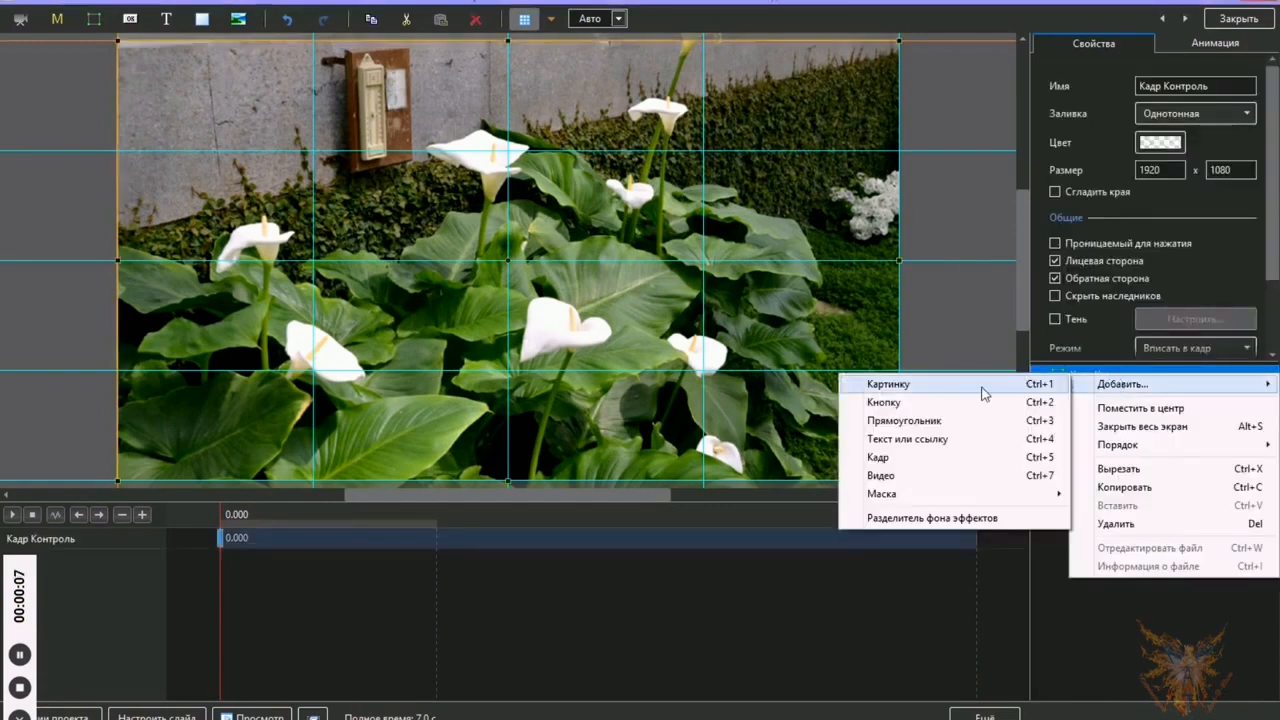
click(916, 463)
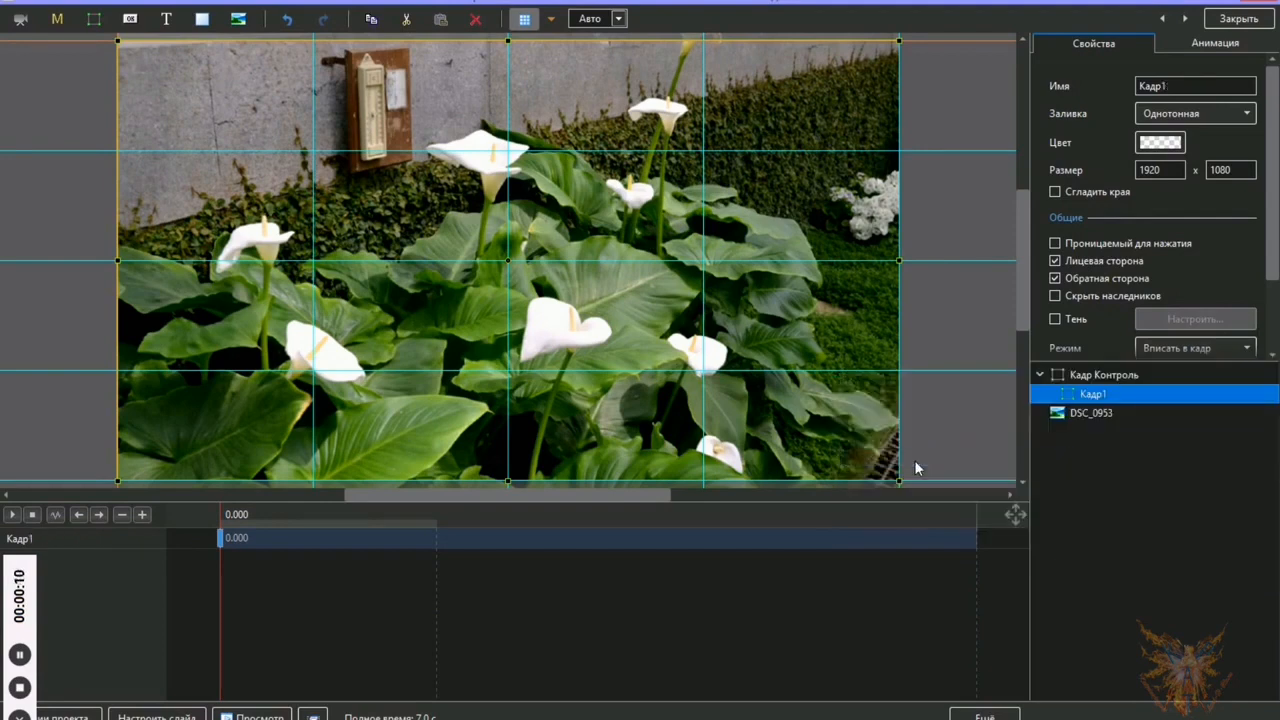
click(1184, 85)
double_click(1184, 85)
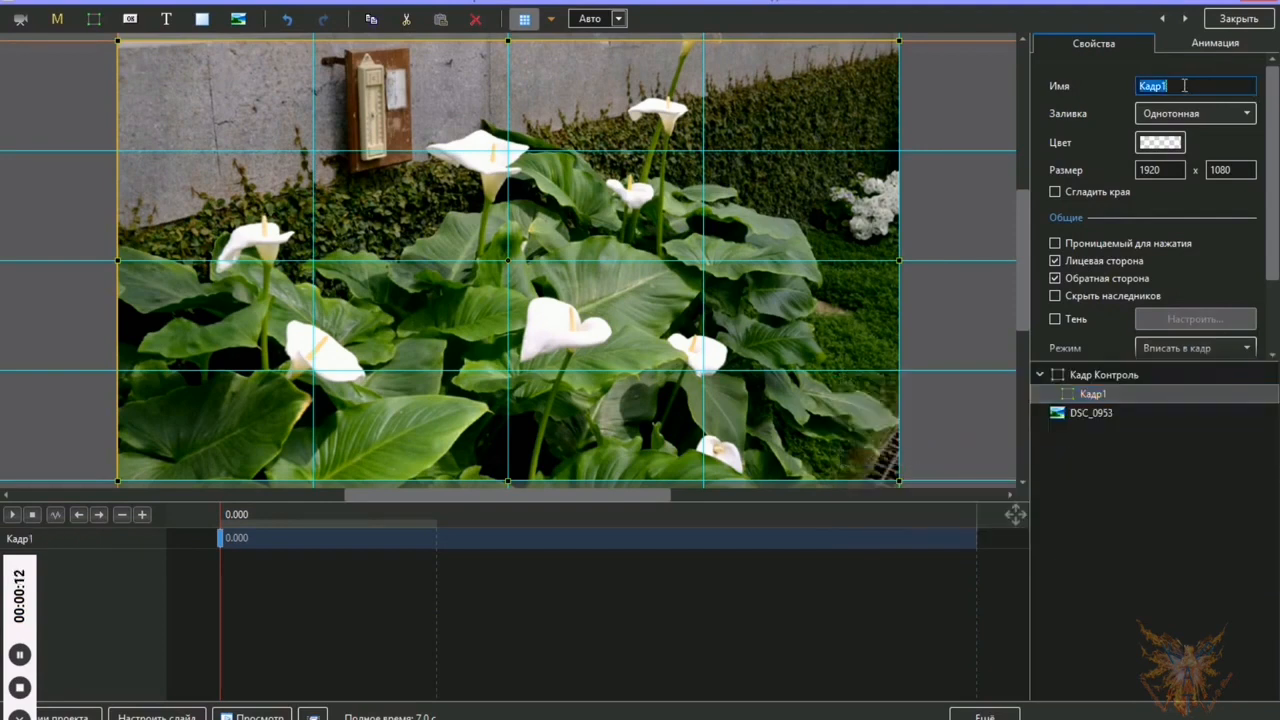
text(Прозрачная)
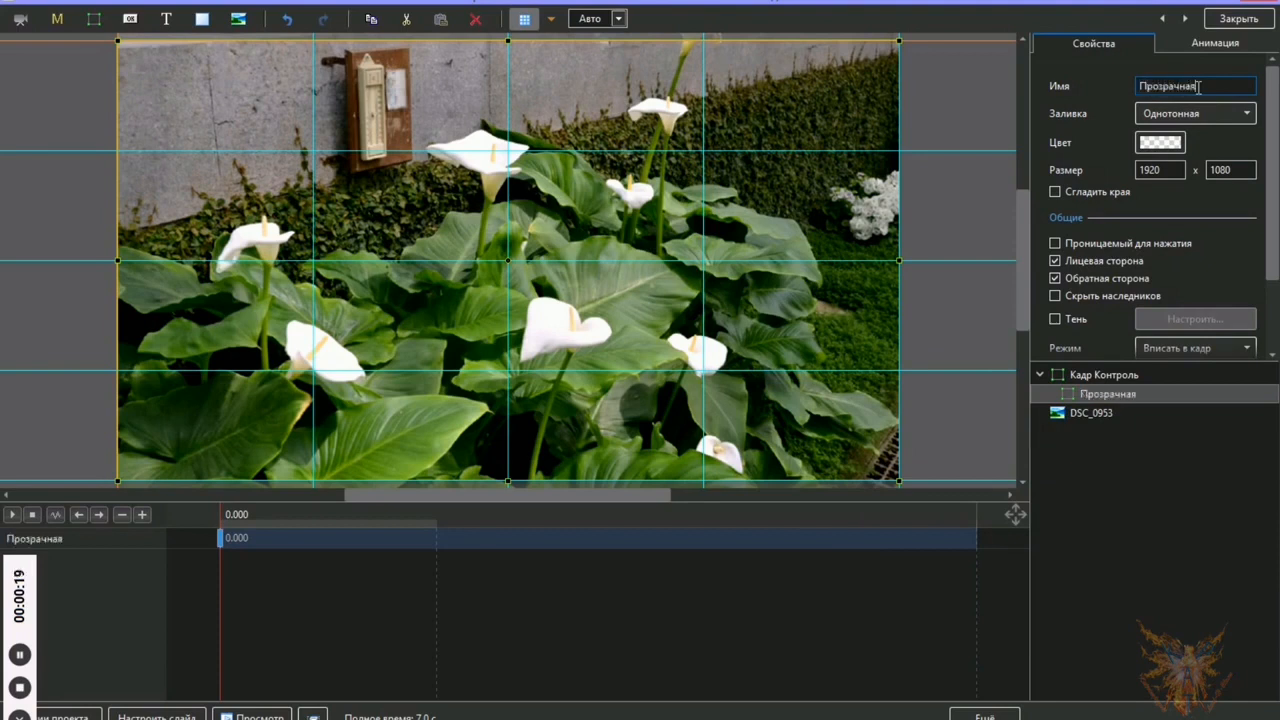
text( рамка)
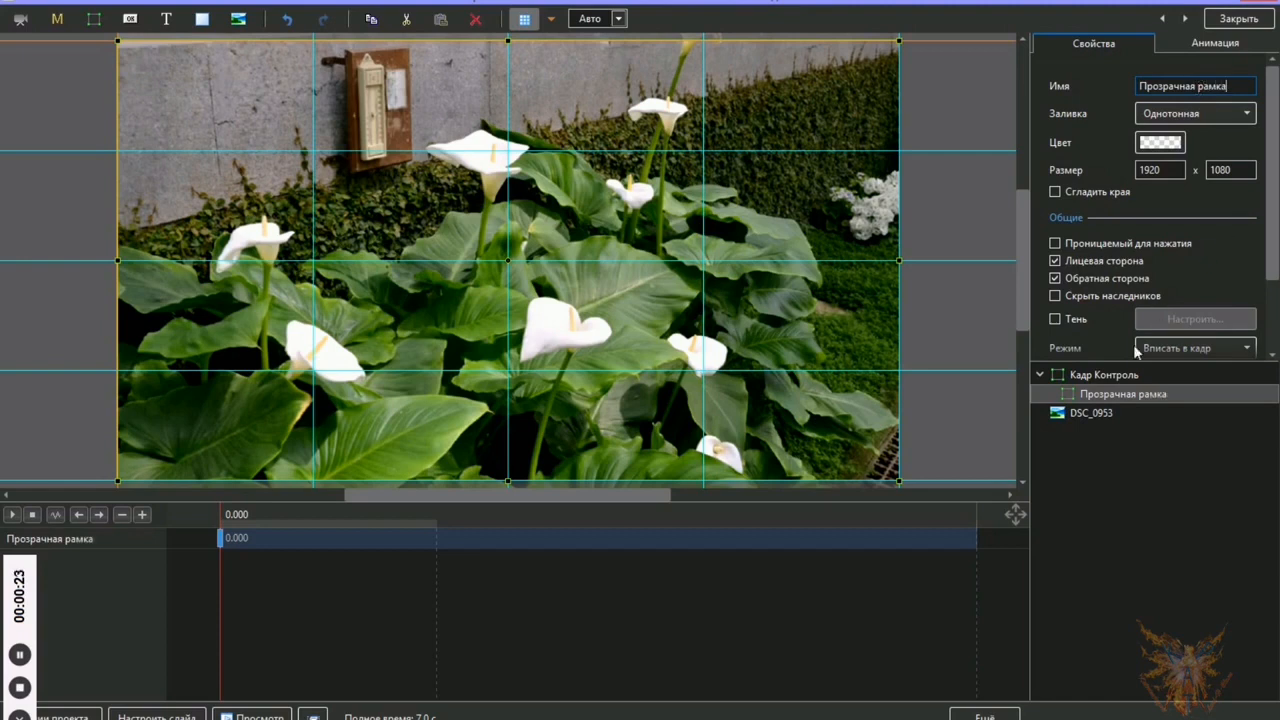
- Start adding a template mask inside Прозрачная рамка, with Прямоугольник as the template type
click(1108, 400)
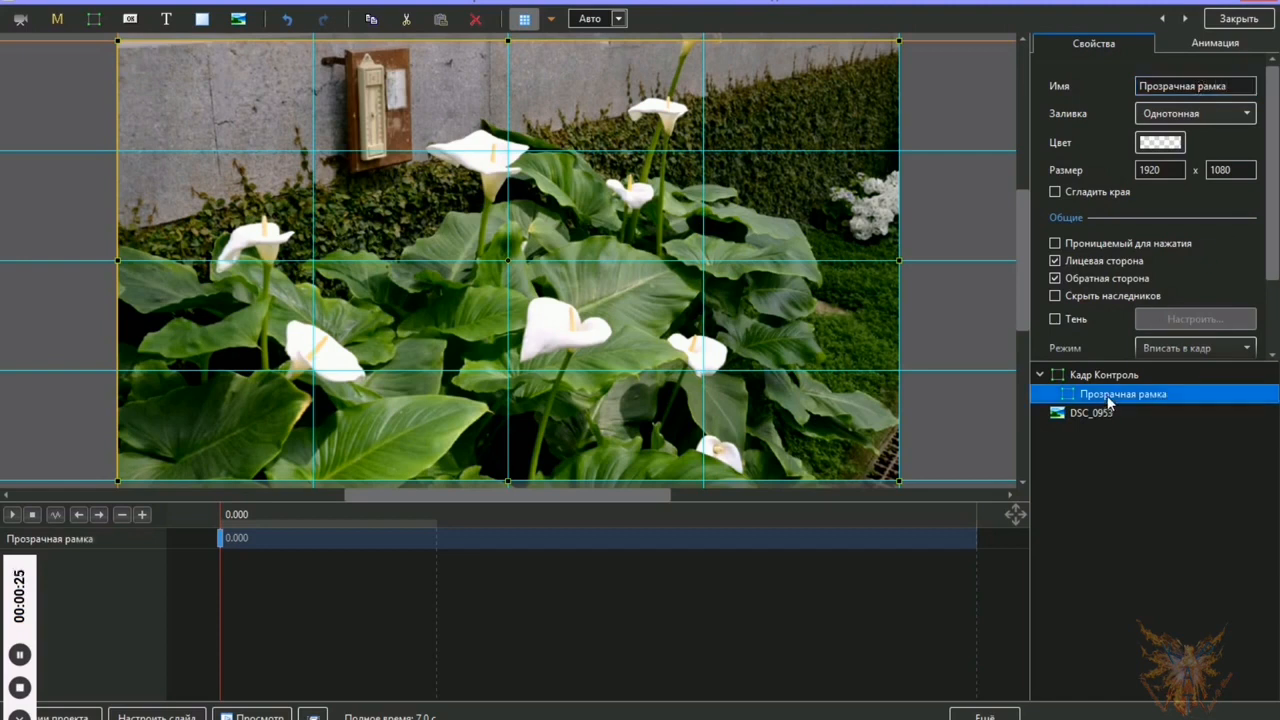
right_click(1109, 401)
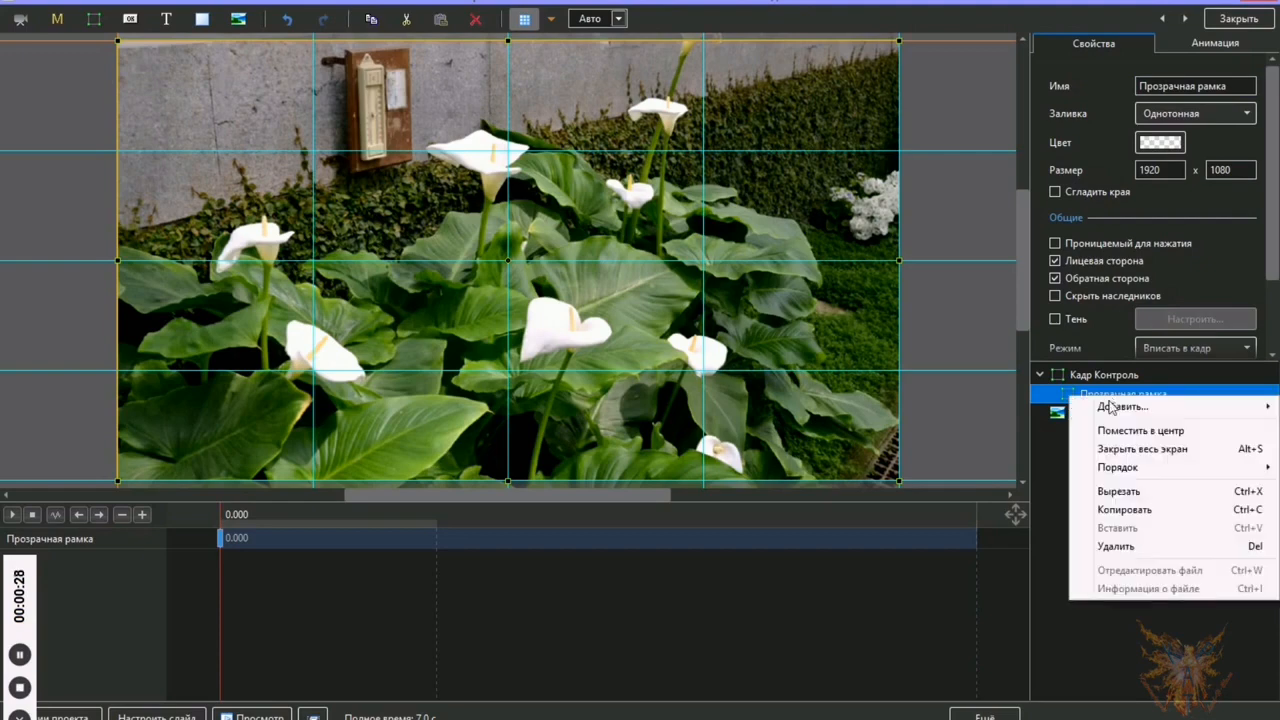
mouse_move(1110, 416)
mouse_move(922, 521)
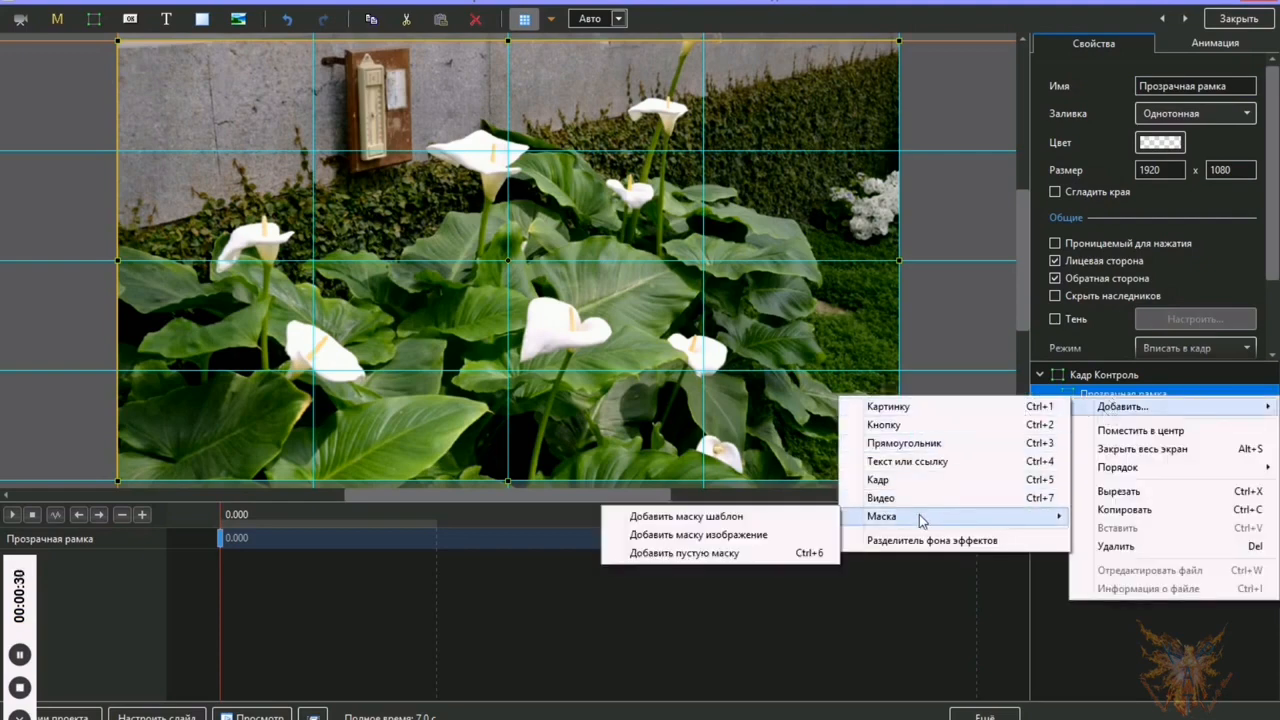
click(764, 518)
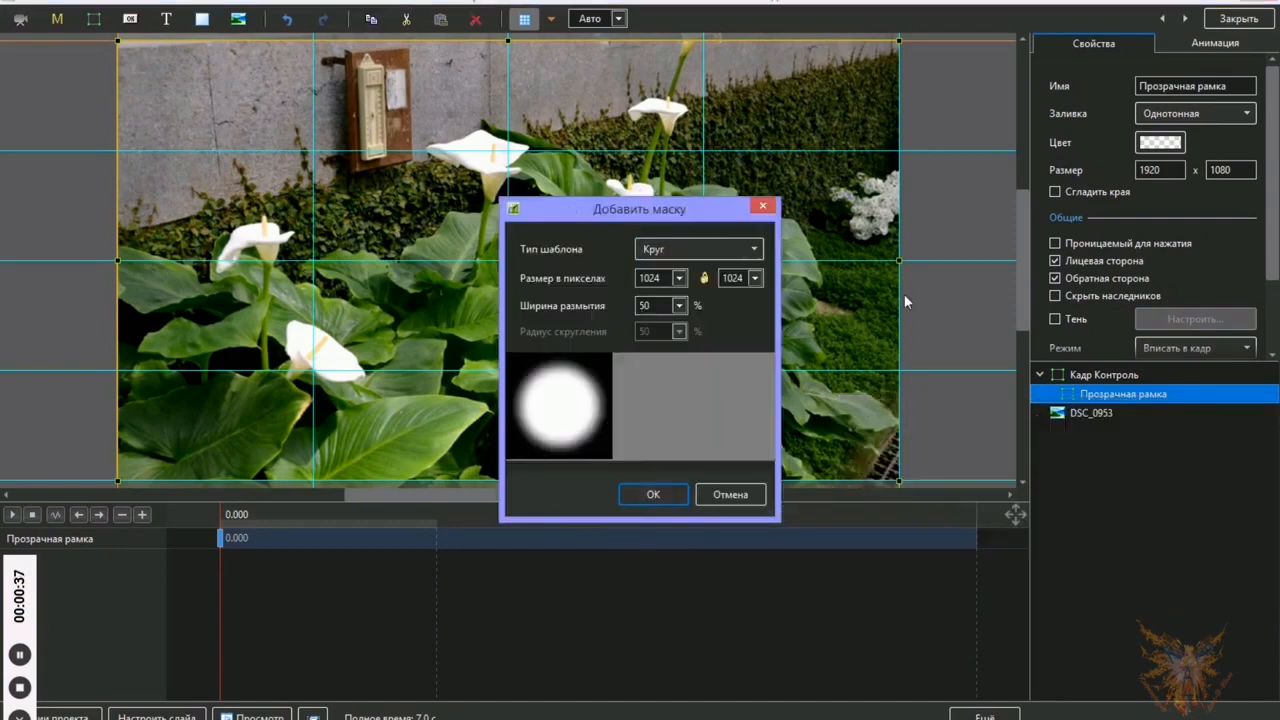
click(752, 250)
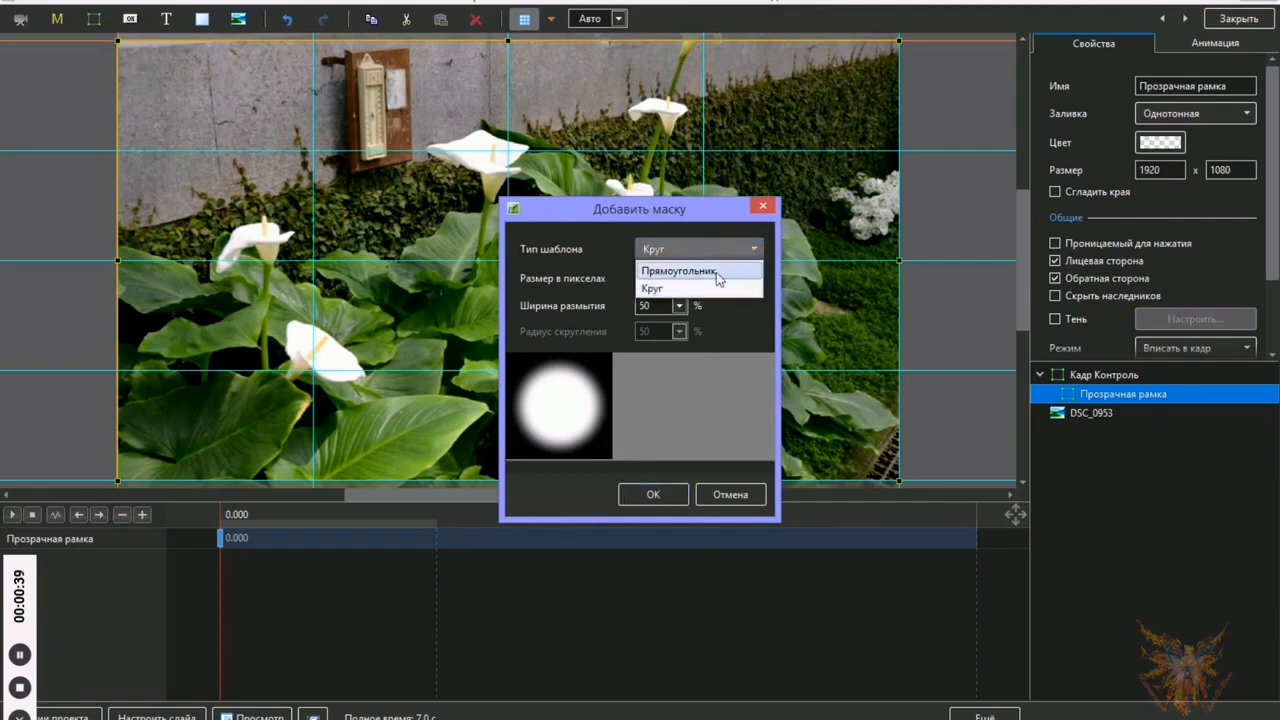
click(720, 271)
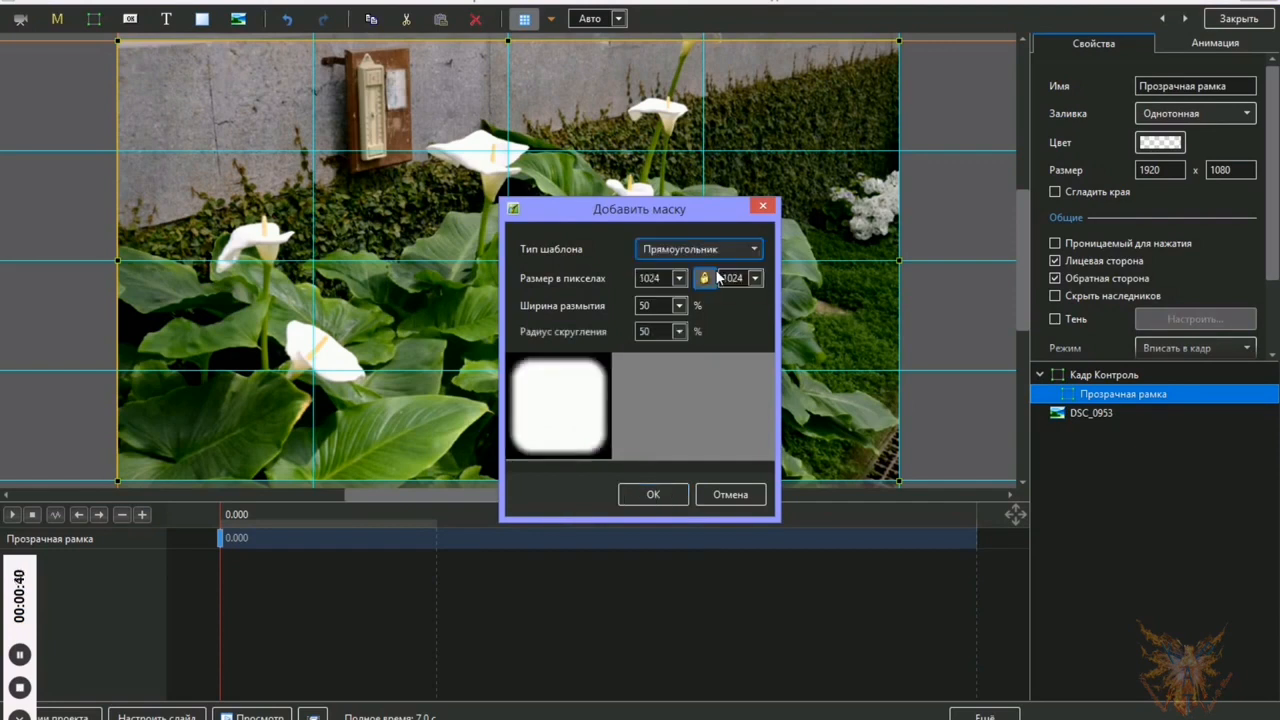
- Set the rectangular mask's blur width to 0% and its corner radius to 10%
click(679, 305)
drag(628, 332, 555, 331)
click(742, 323)
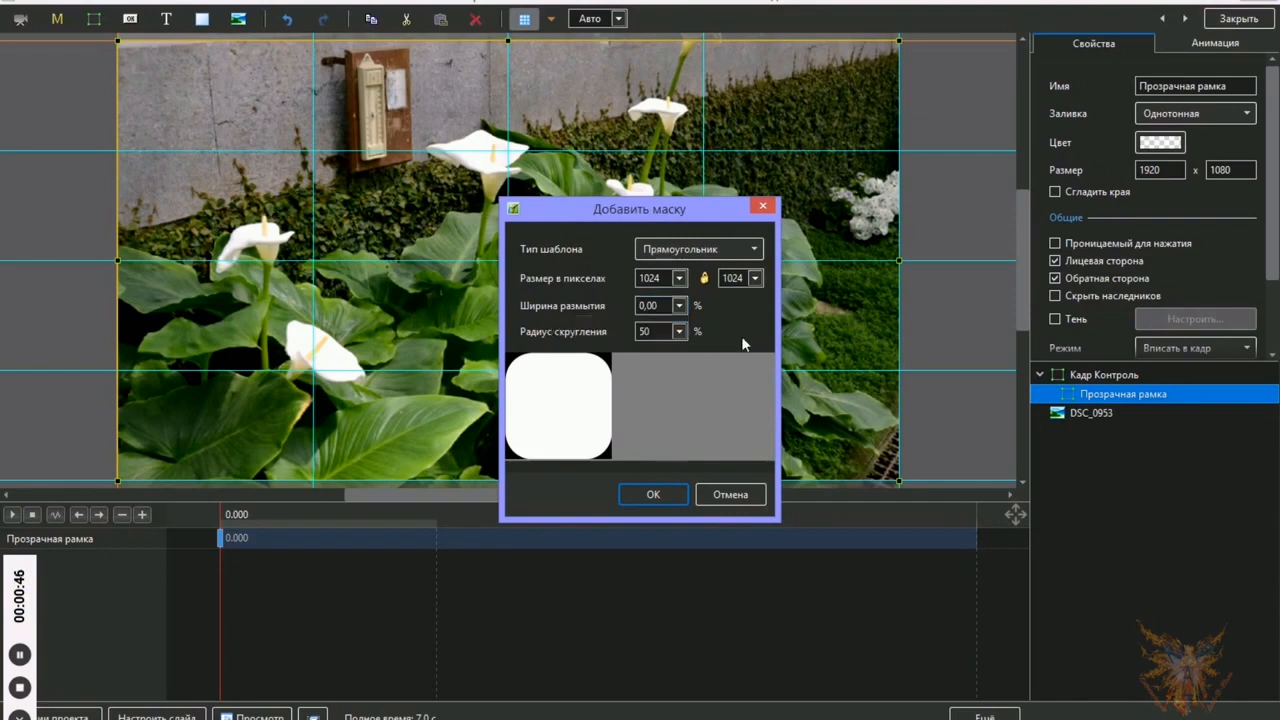
click(679, 332)
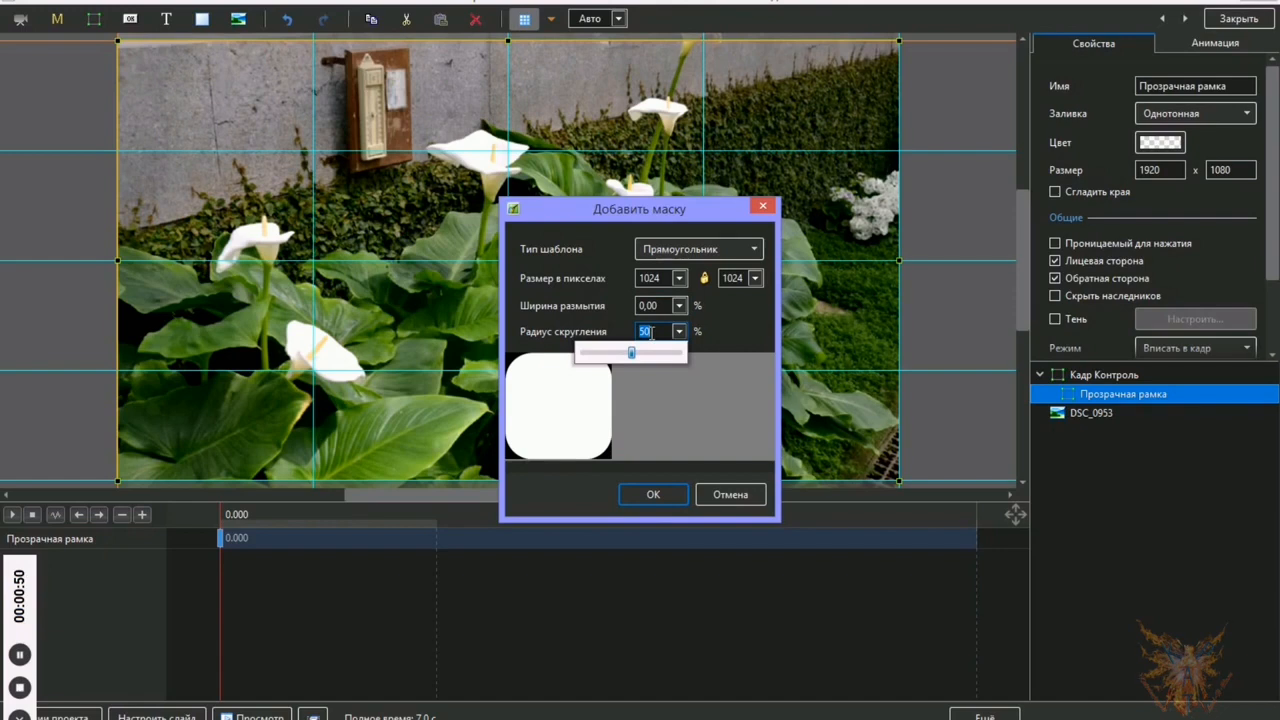
click(617, 353)
text(10)
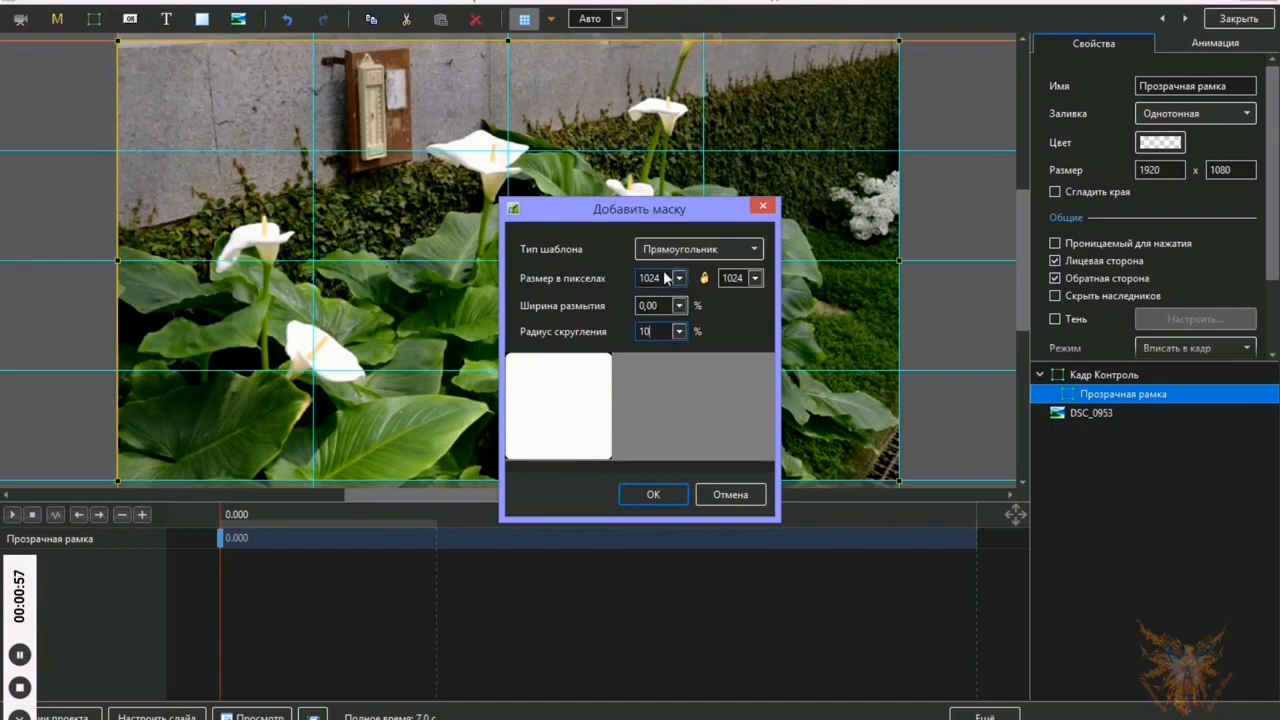
- Set the mask size to 800 x 600 pixels and create the mask
double_click(664, 278)
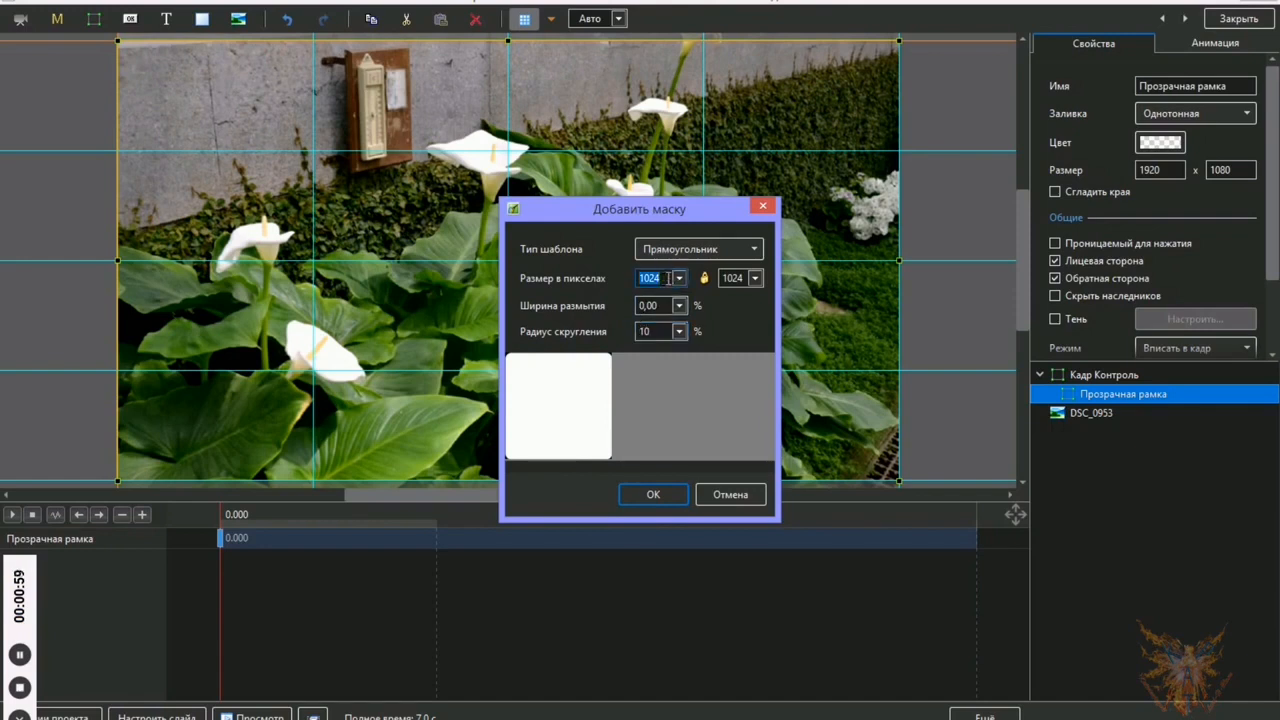
text(800)
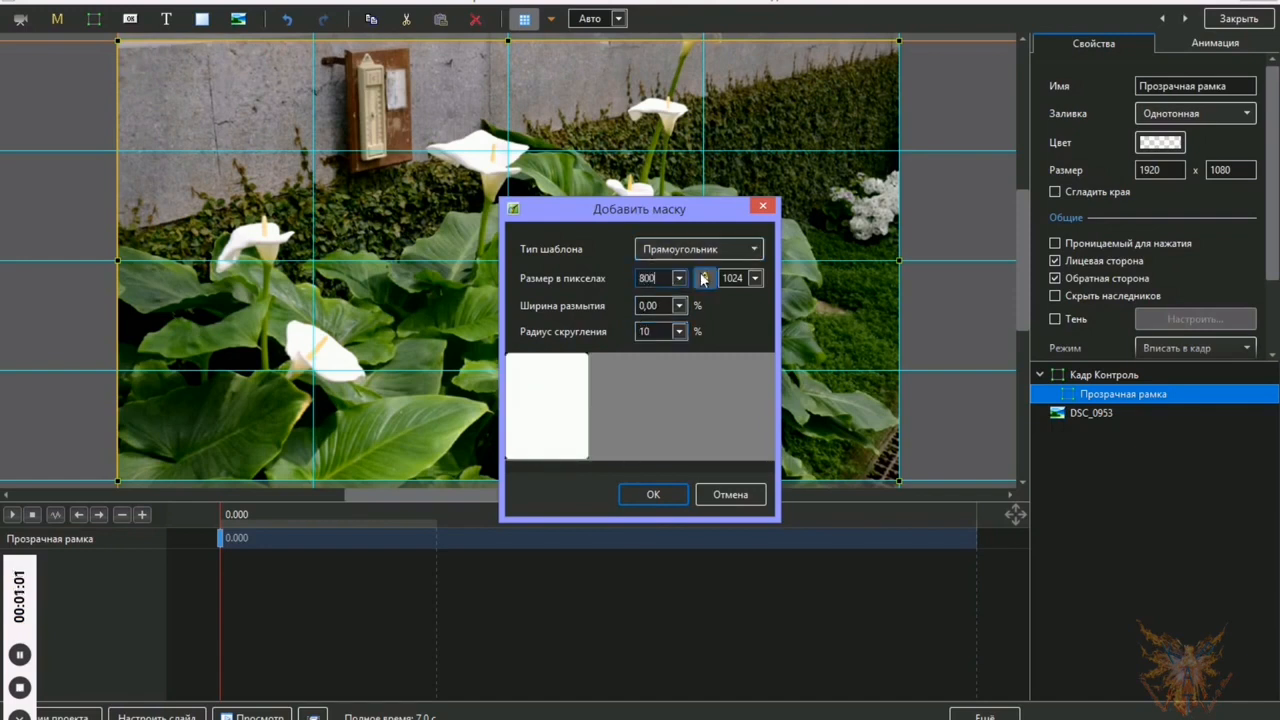
key(Tab)
text(600)
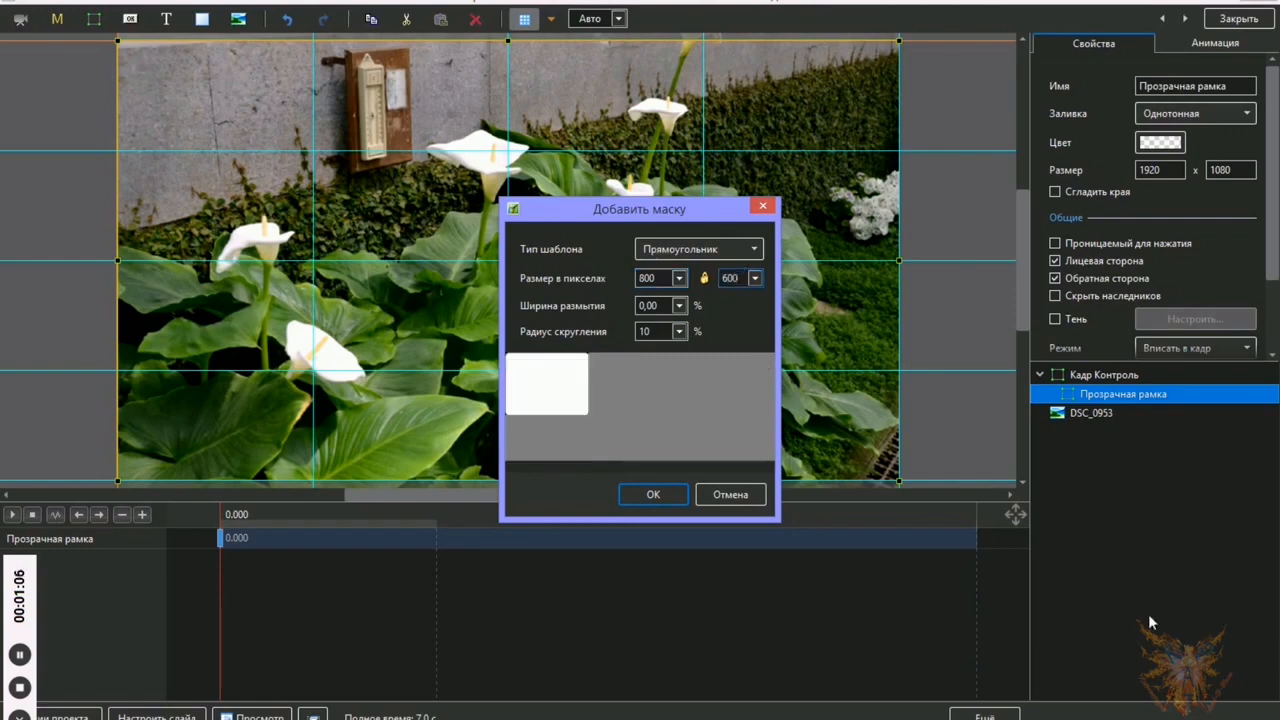
click(654, 495)
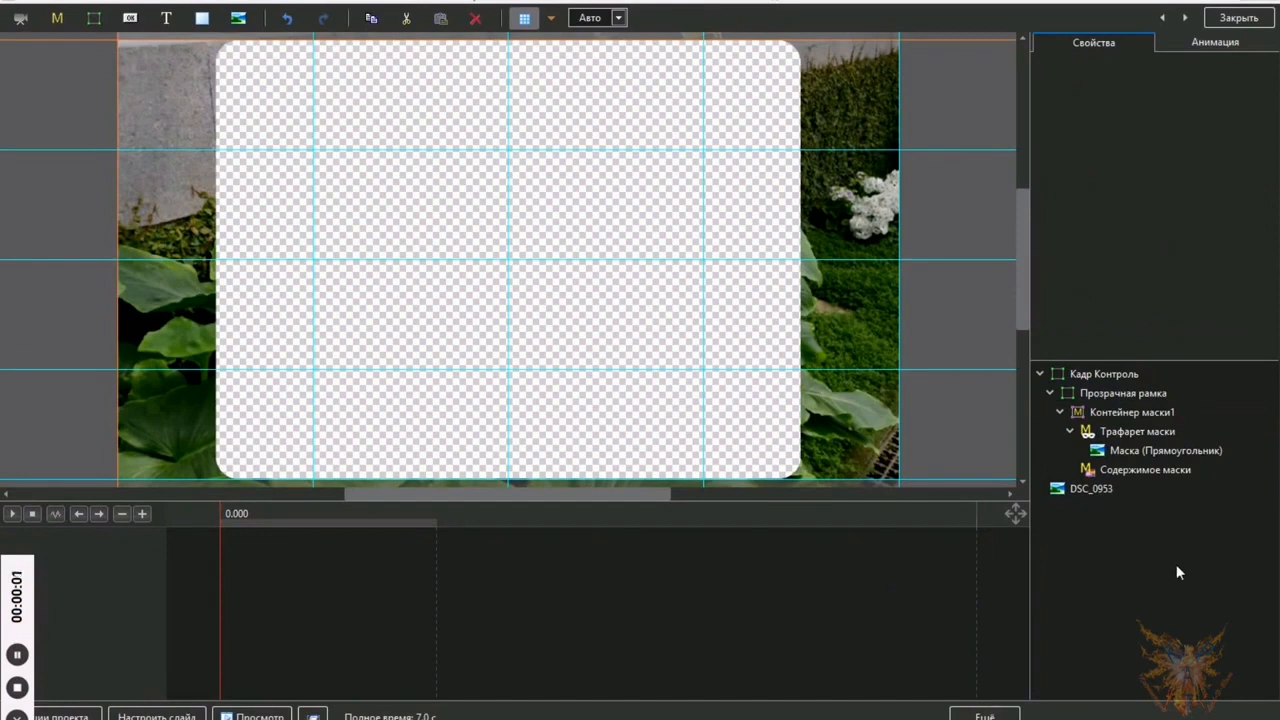
- Add a rectangle inside Содержимое маски
click(1150, 470)
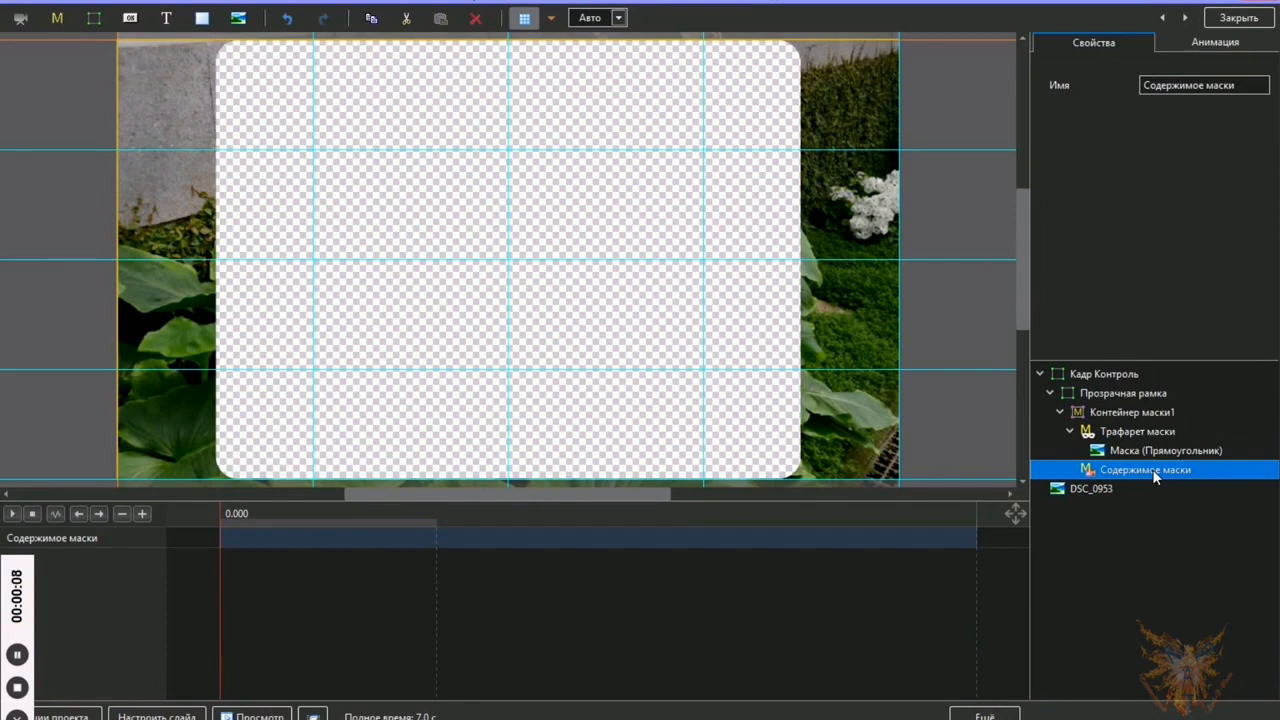
right_click(1152, 469)
mouse_move(1156, 479)
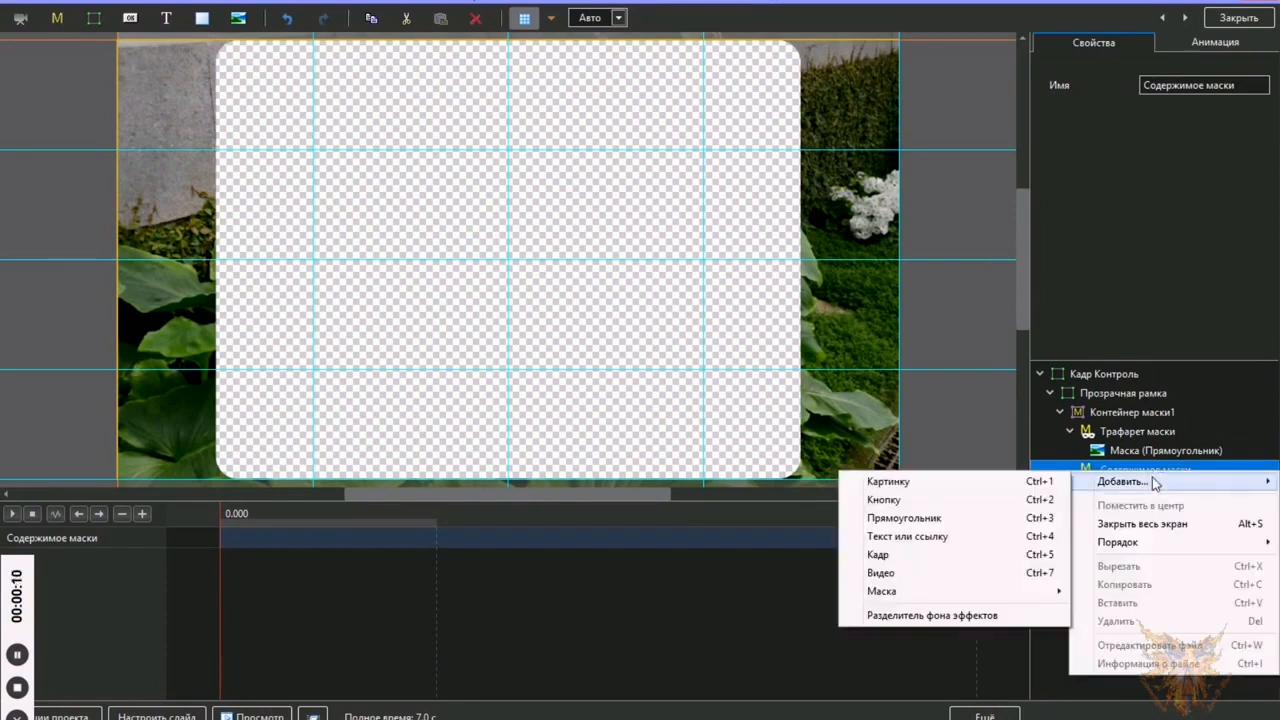
click(947, 519)
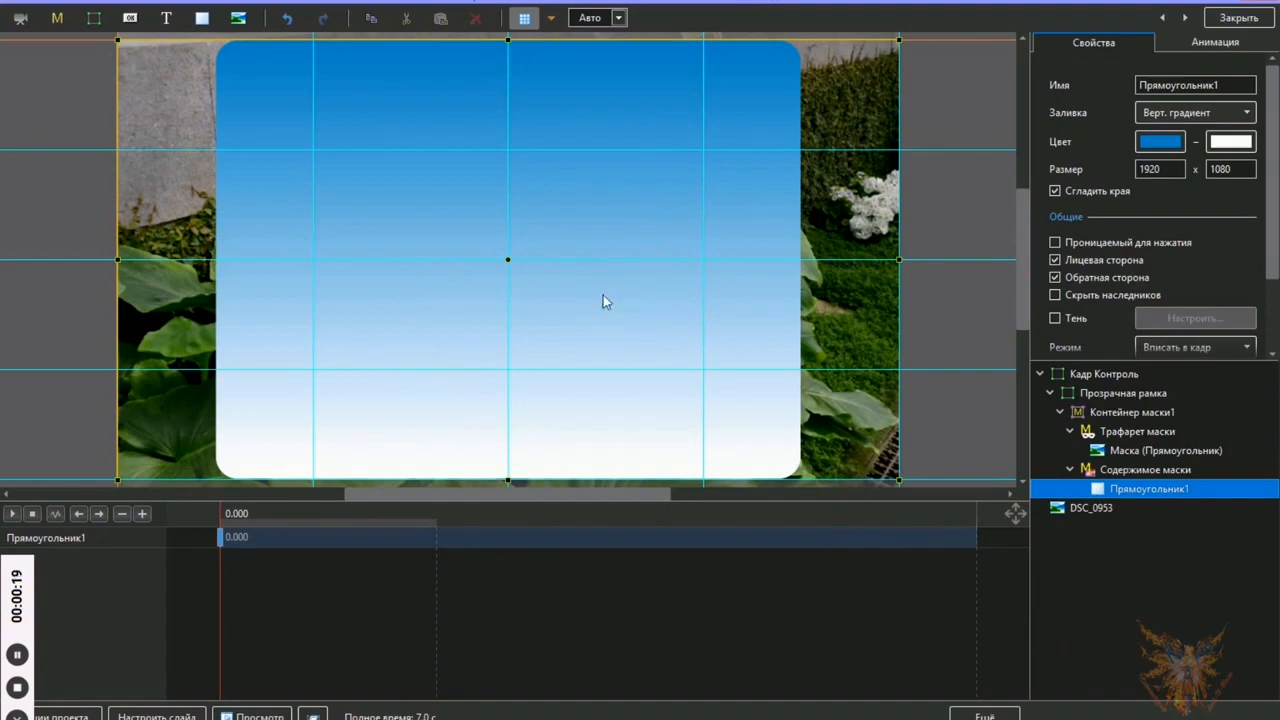
- Copy the Маска (Прямоугольник) object and paste the duplicate into Трафарет маски
click(1124, 456)
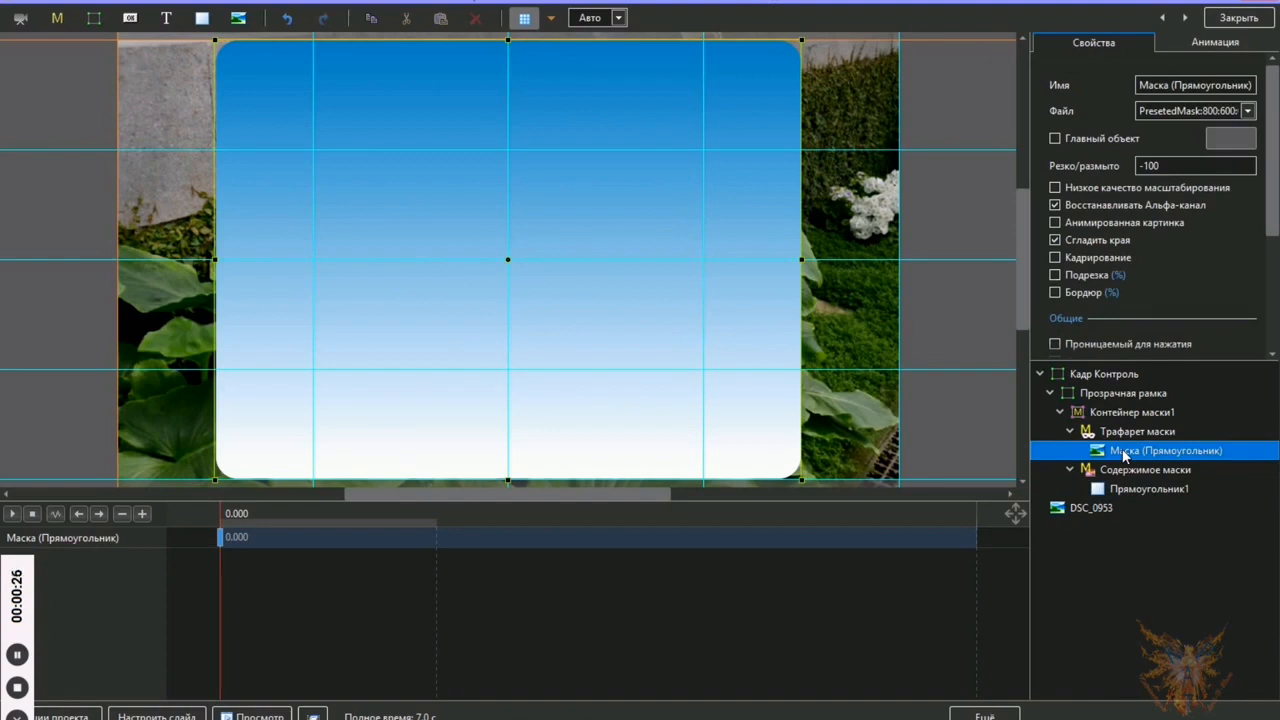
right_click(1123, 455)
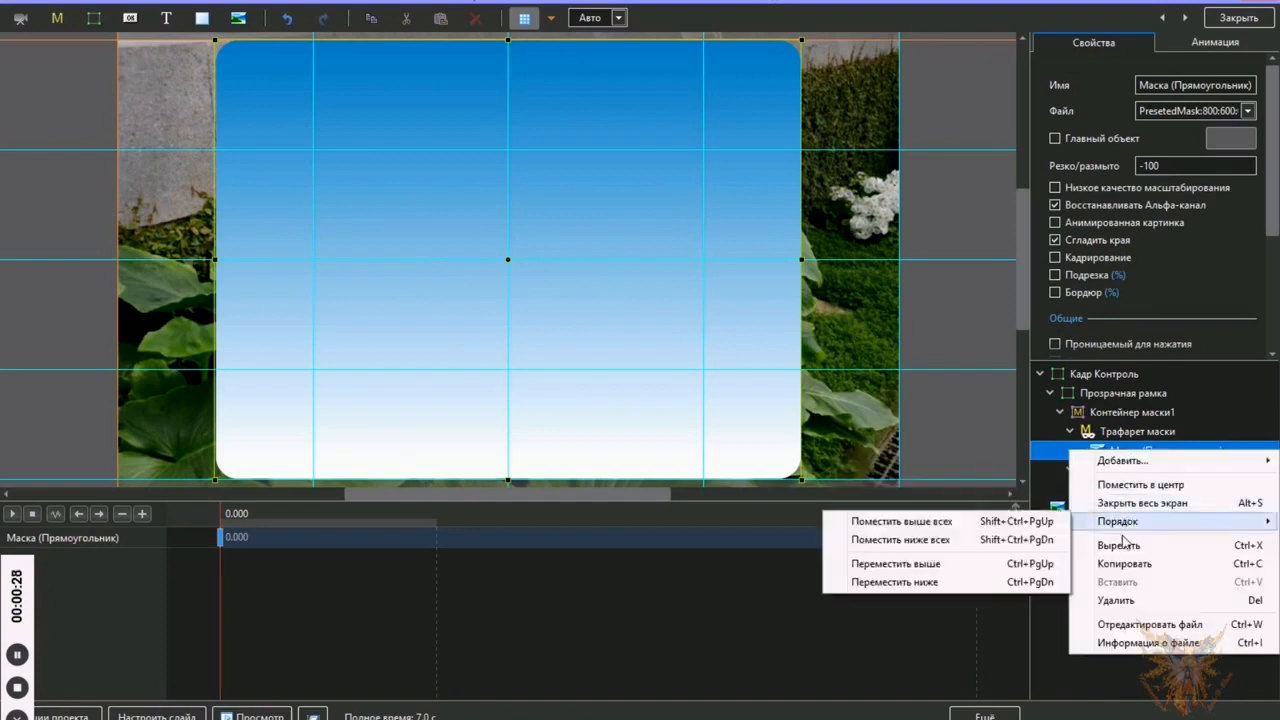
click(1128, 566)
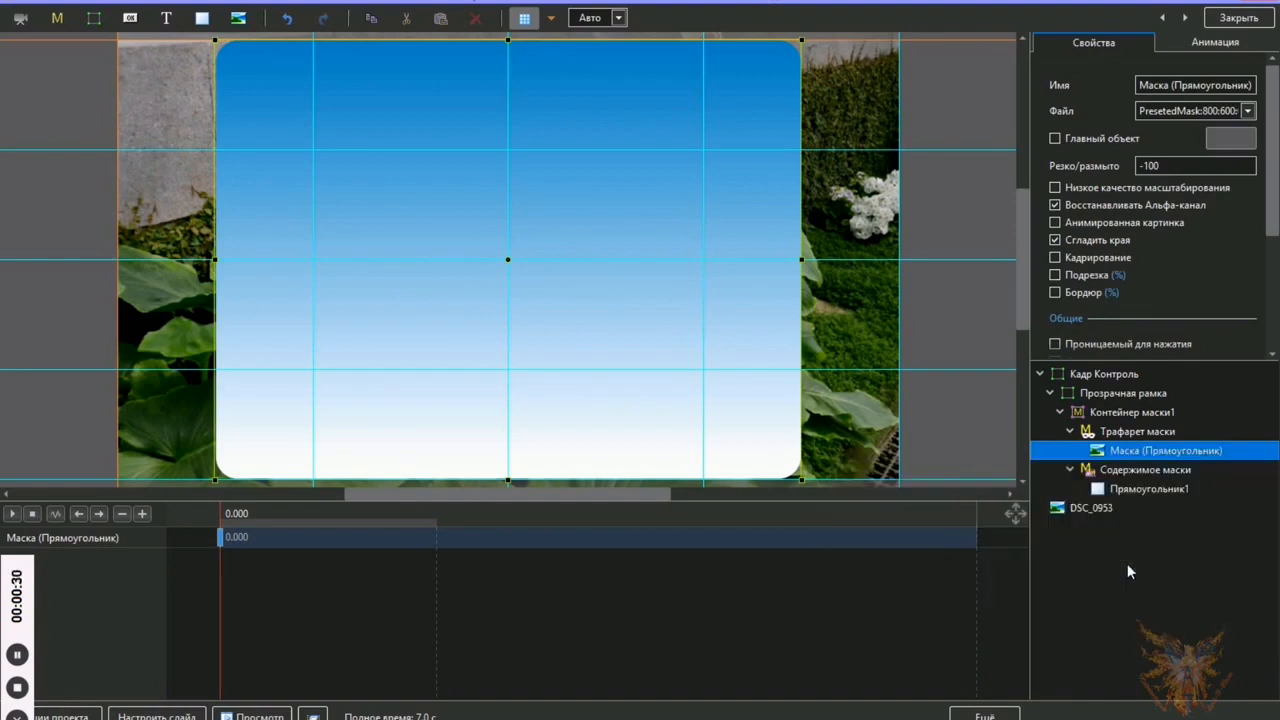
click(1136, 434)
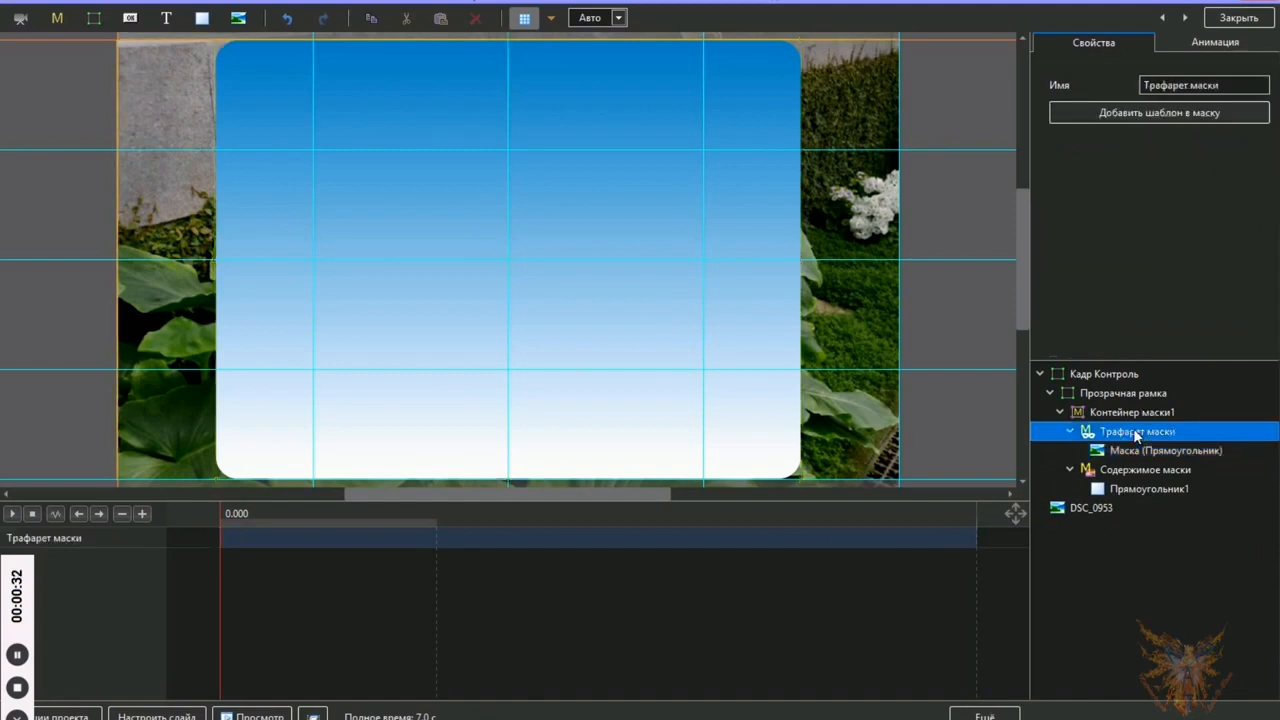
right_click(1136, 434)
click(1127, 562)
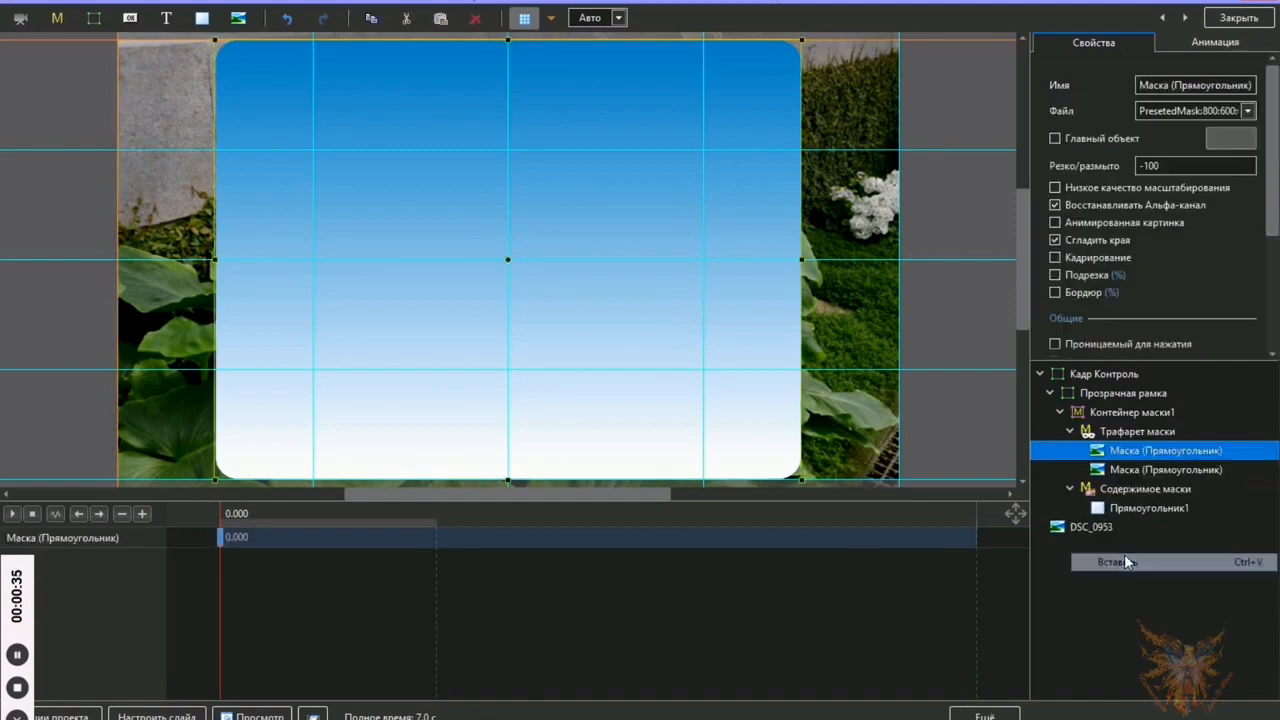
- Rename the upper mask in Трафарет маски "Маска негатив" and the lower one "Маска видимая"
click(1180, 86)
drag(1170, 86, 1258, 87)
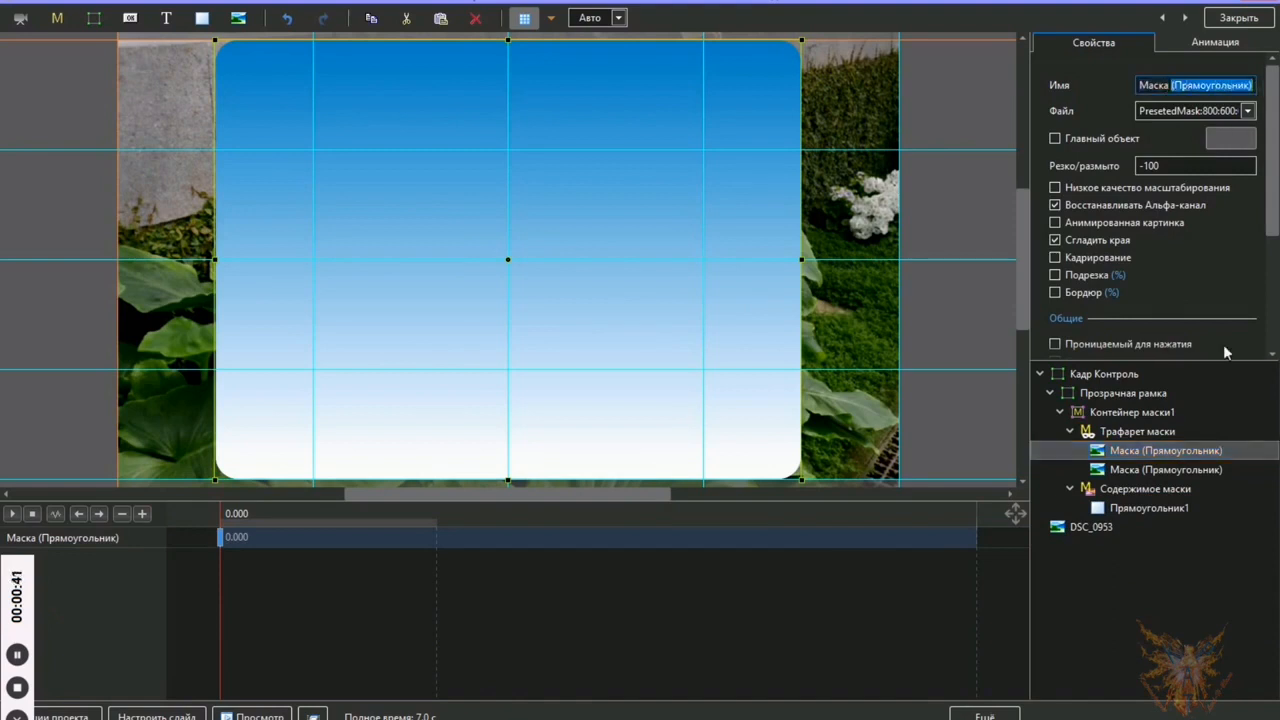
text(не)
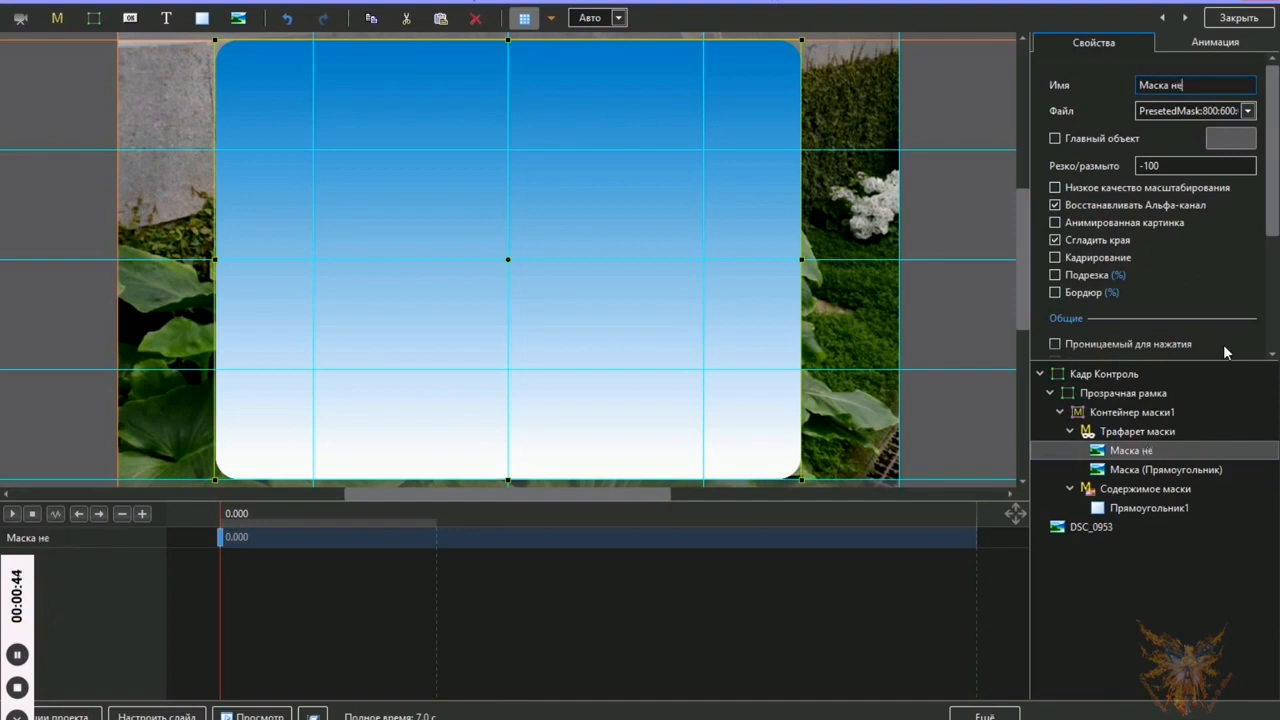
text(гатив)
click(1120, 470)
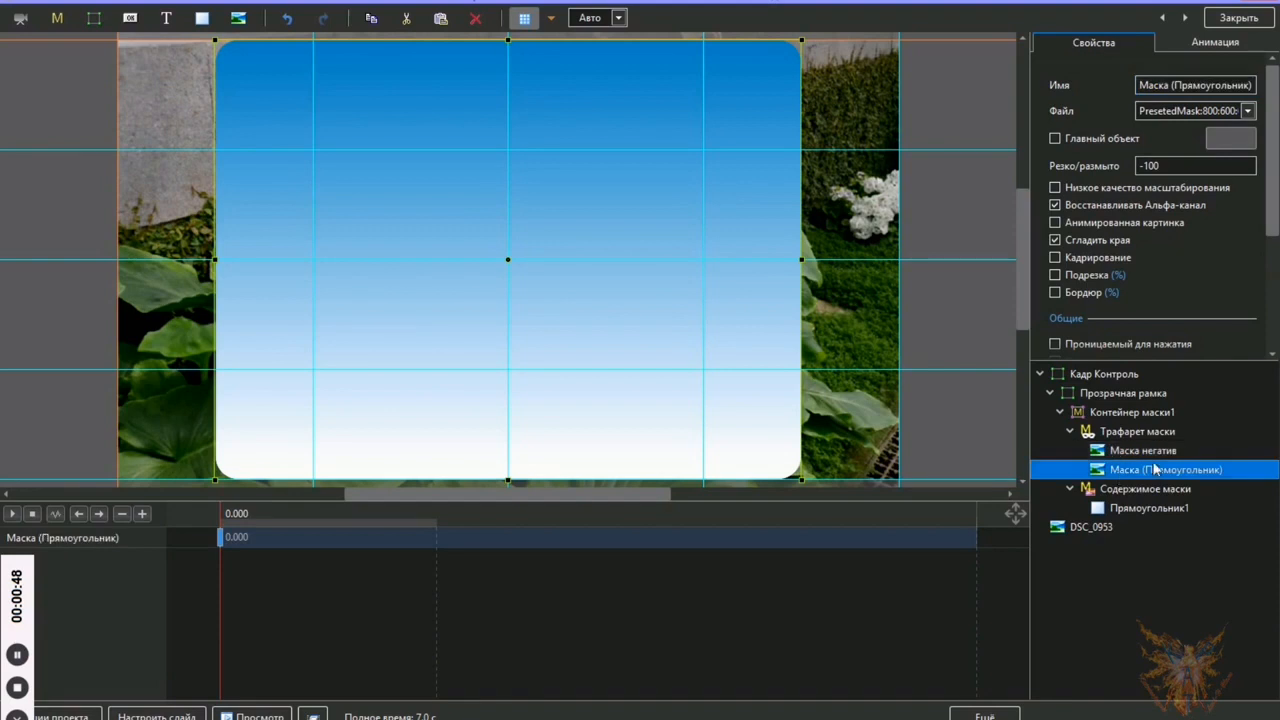
triple_click(1146, 85)
text(Маска видимая)
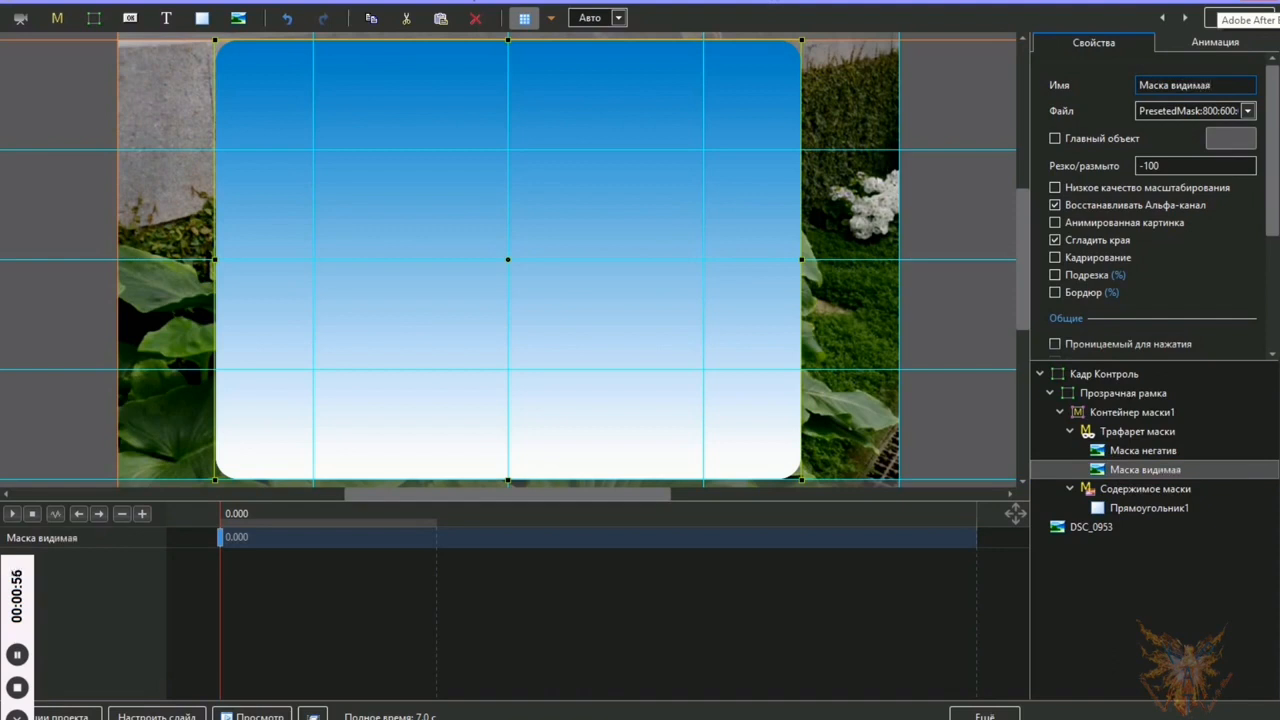
- Apply the Негатив colour correction filter to Маска негатив
click(1140, 452)
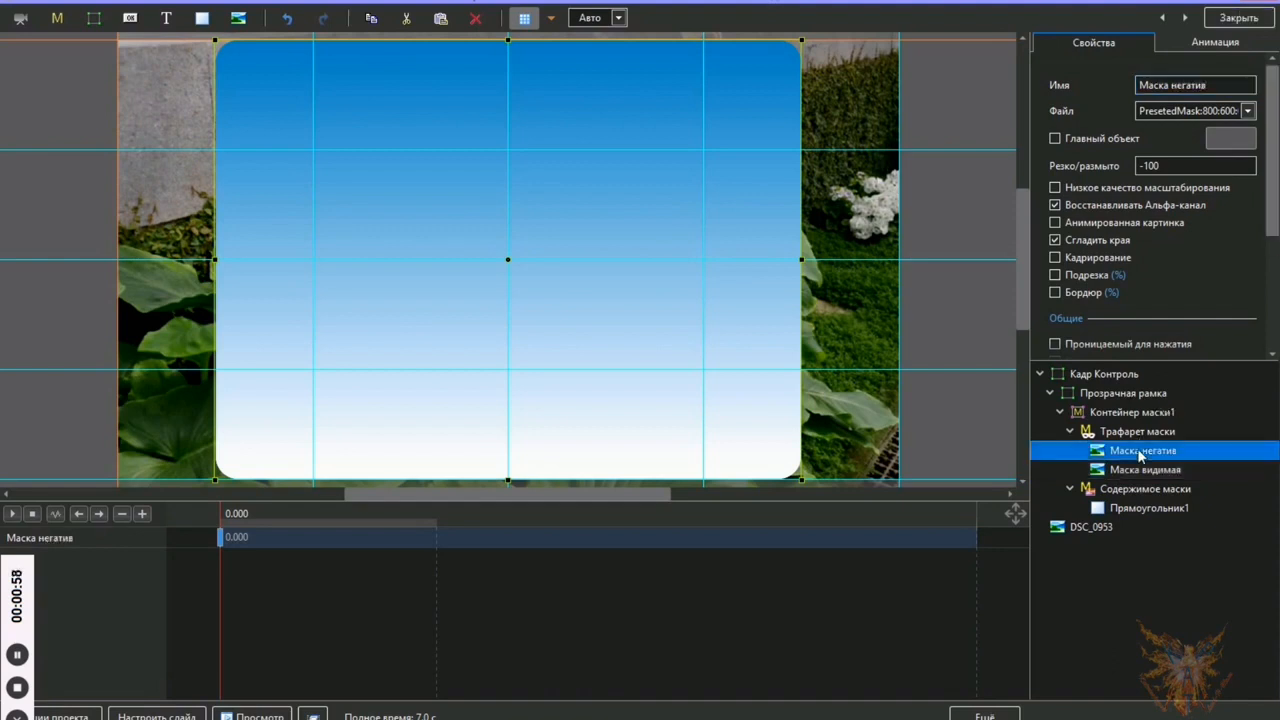
click(1217, 45)
scroll(1200, 250, down, 4)
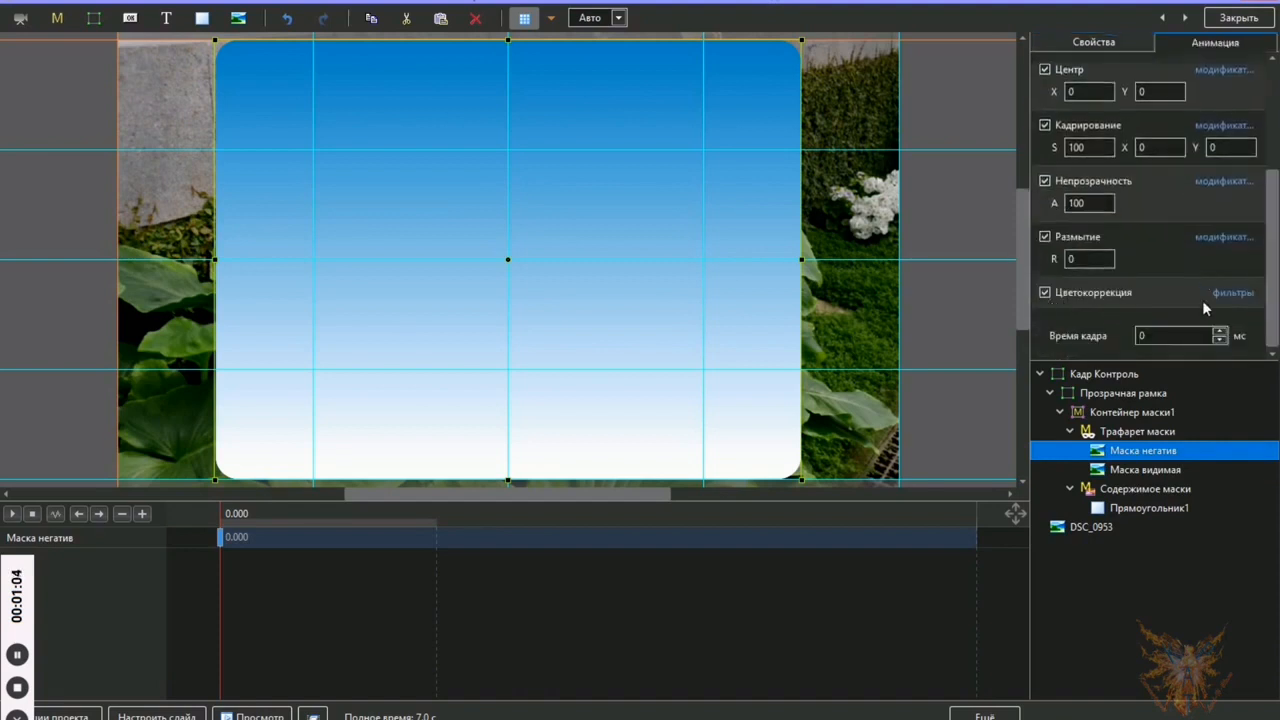
click(1241, 297)
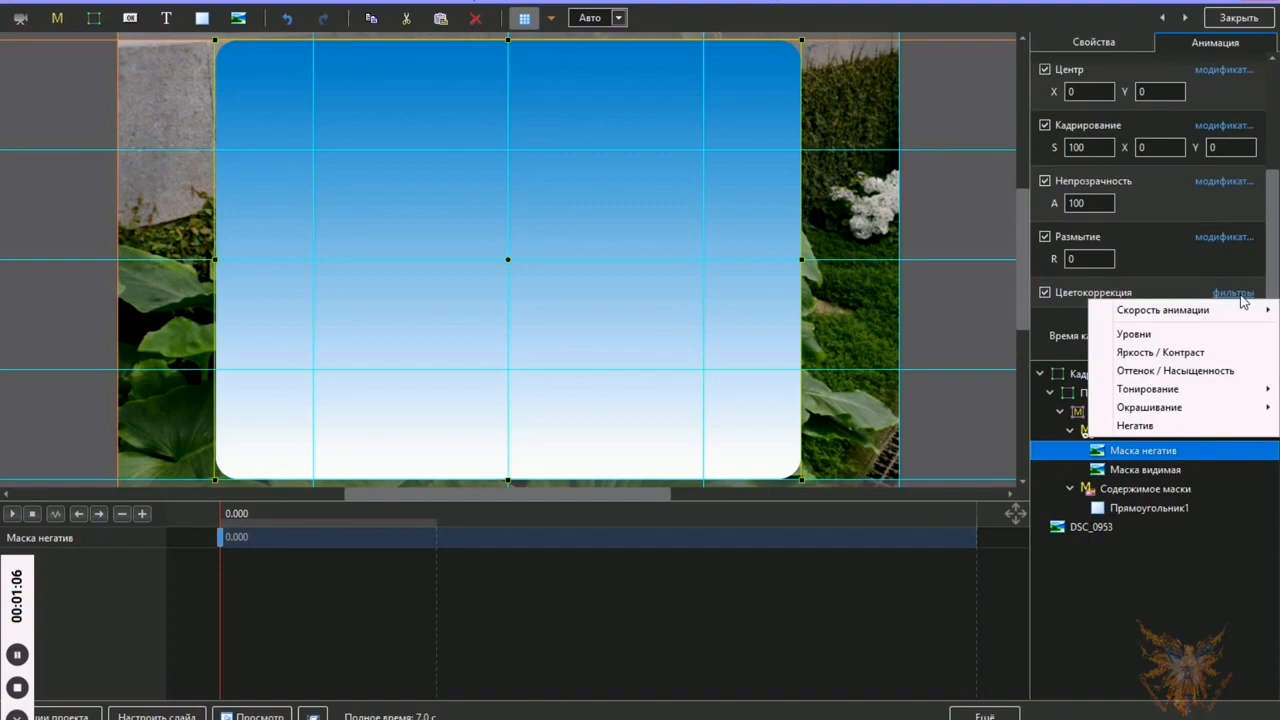
click(1136, 426)
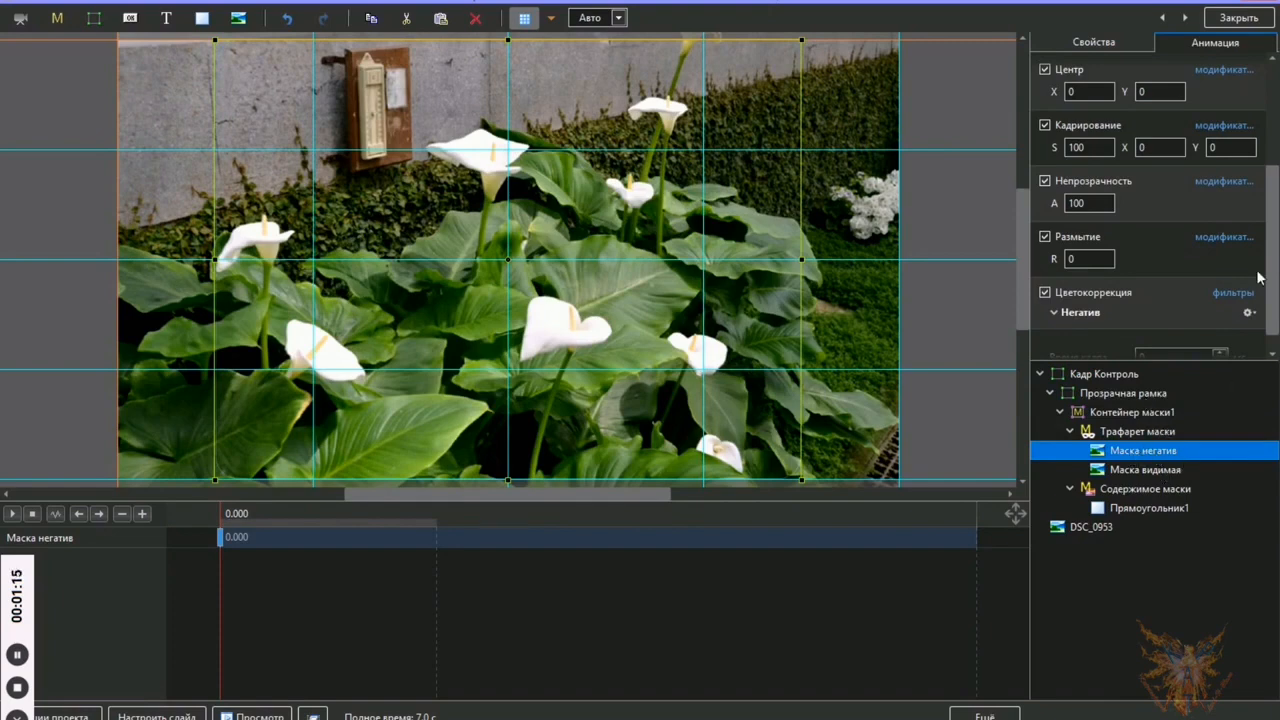
- Scale Маска негатив down to 75% in both X and Y
drag(1272, 276, 1274, 150)
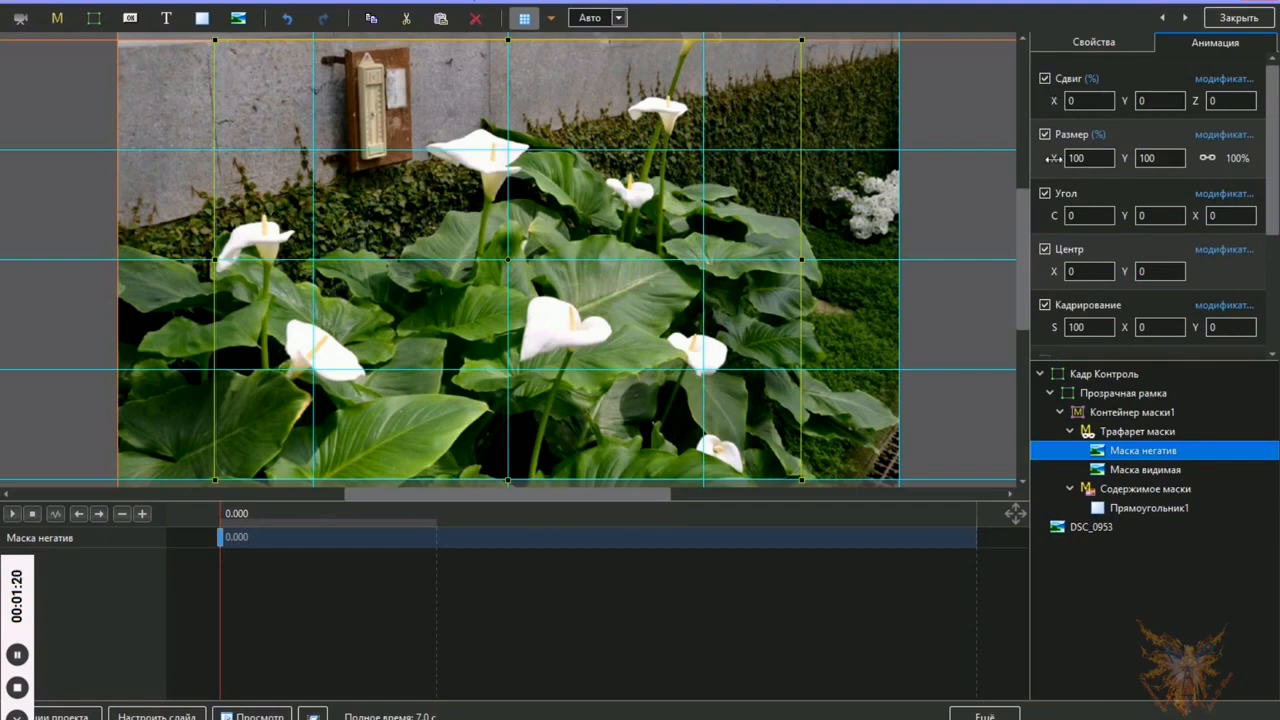
drag(1053, 158, 1048, 158)
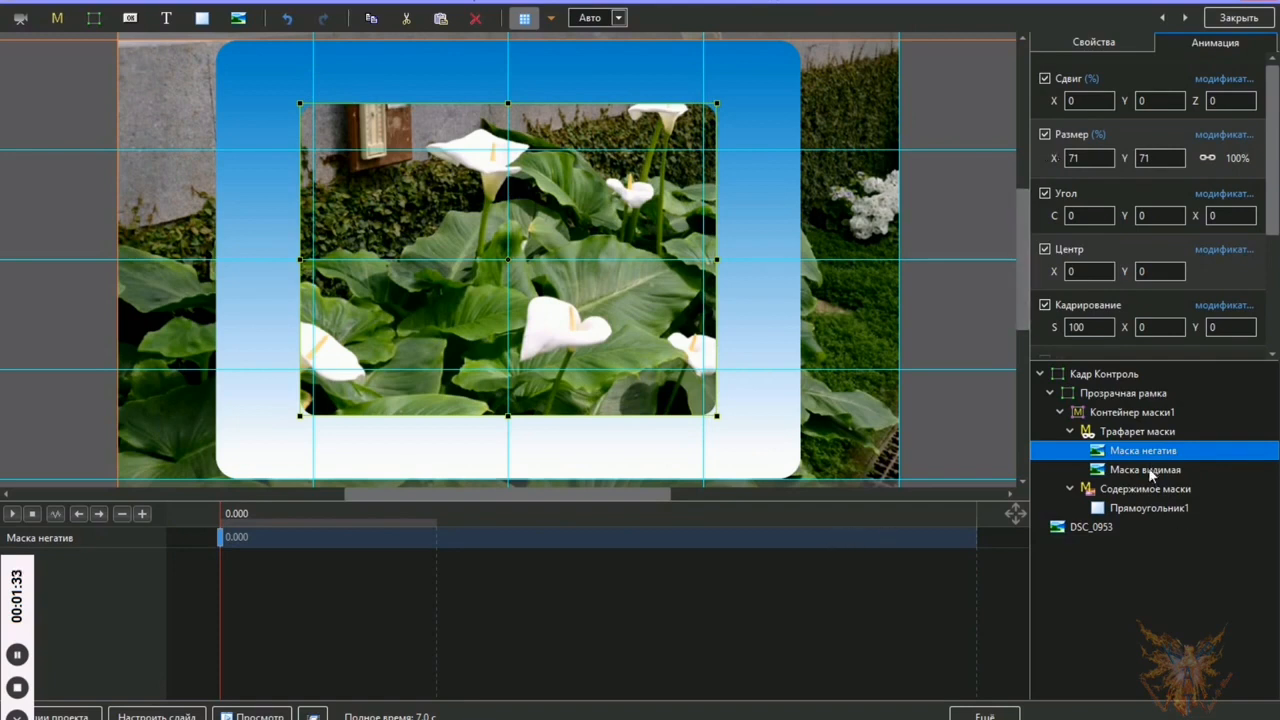
click(1148, 470)
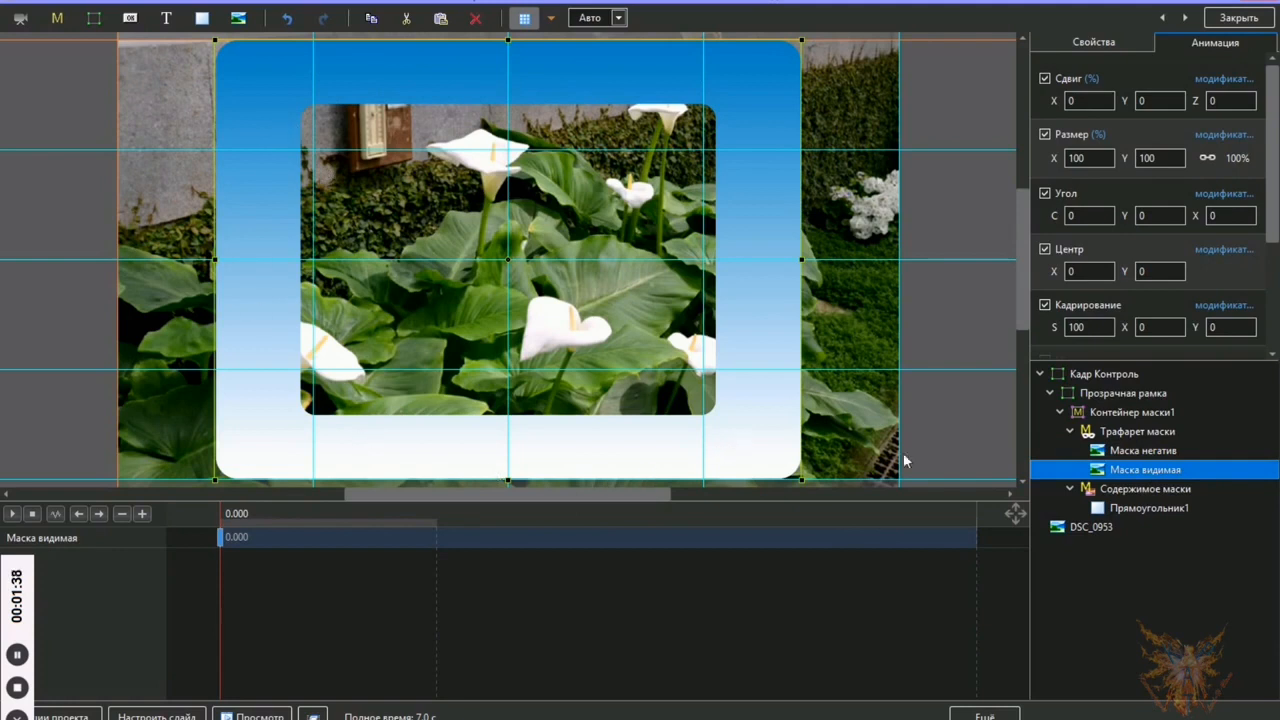
click(1118, 452)
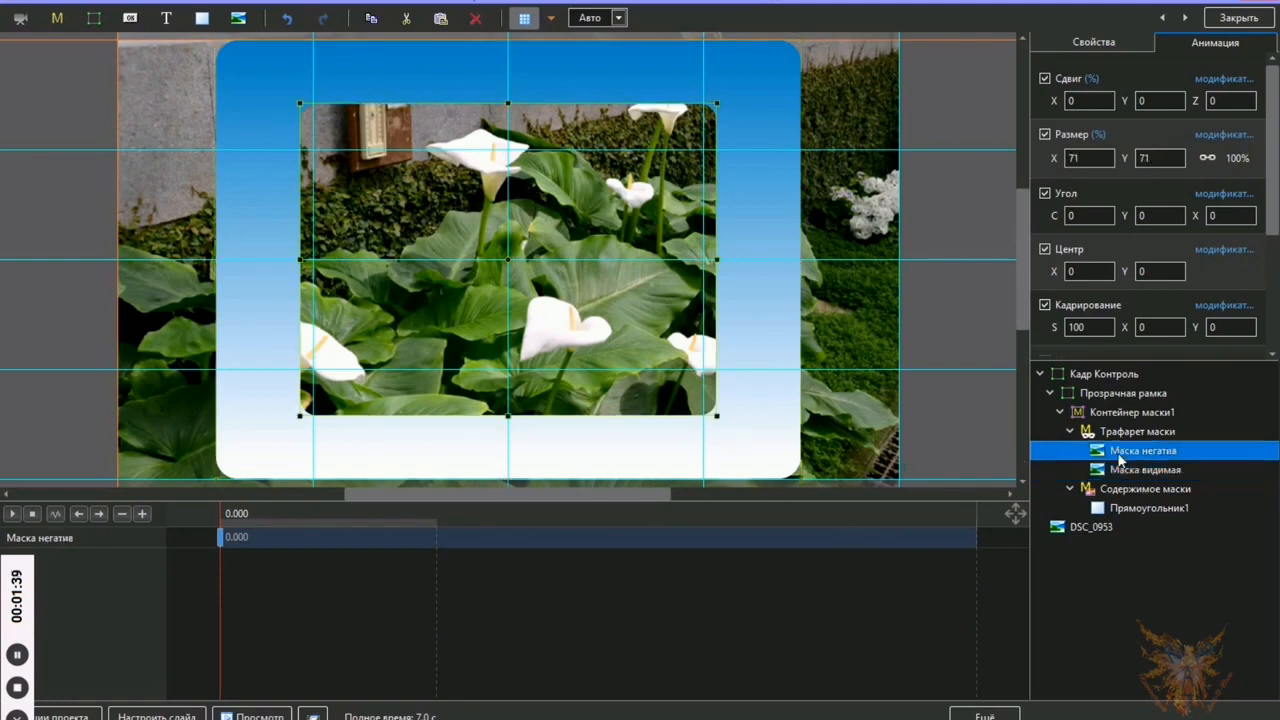
double_click(1086, 158)
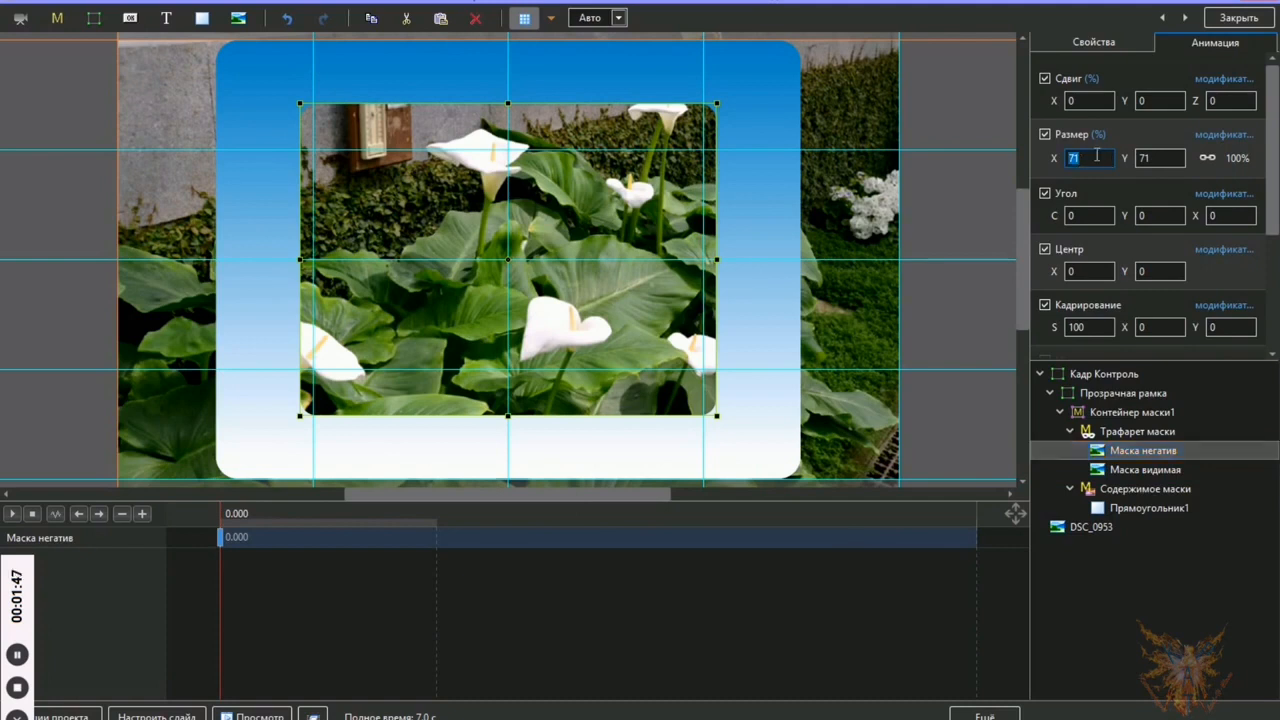
text(7)
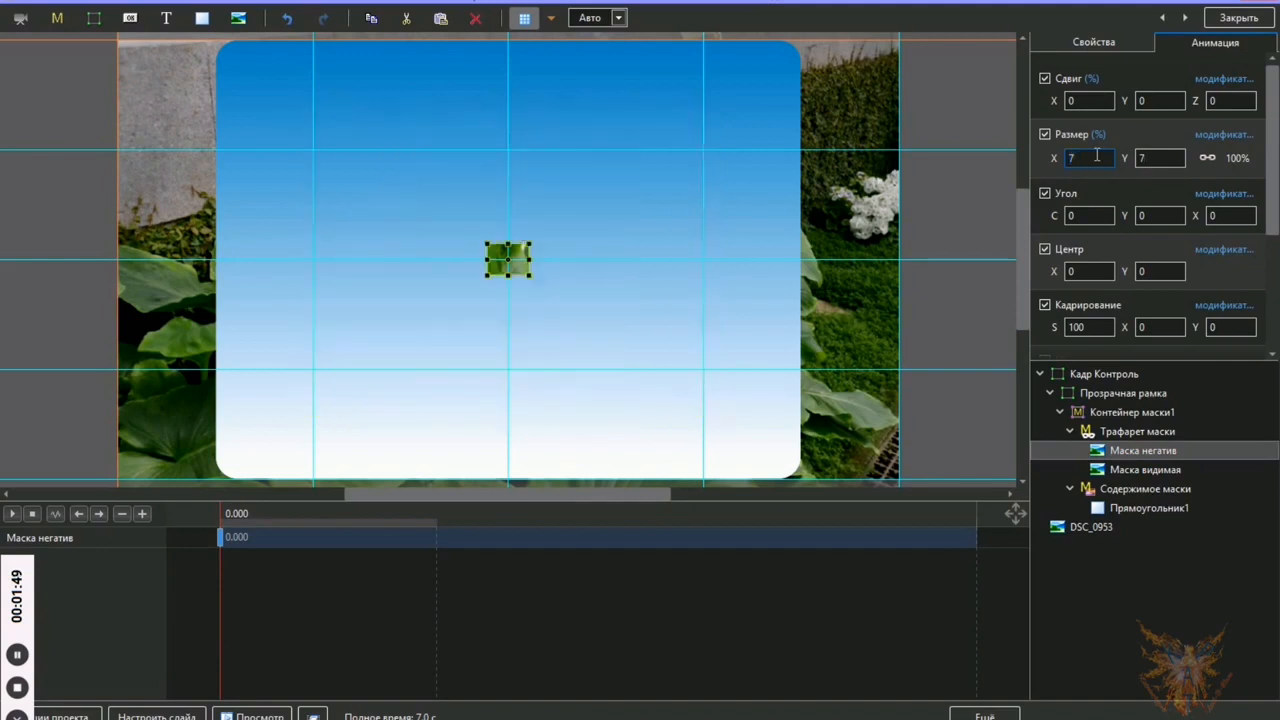
text(5)
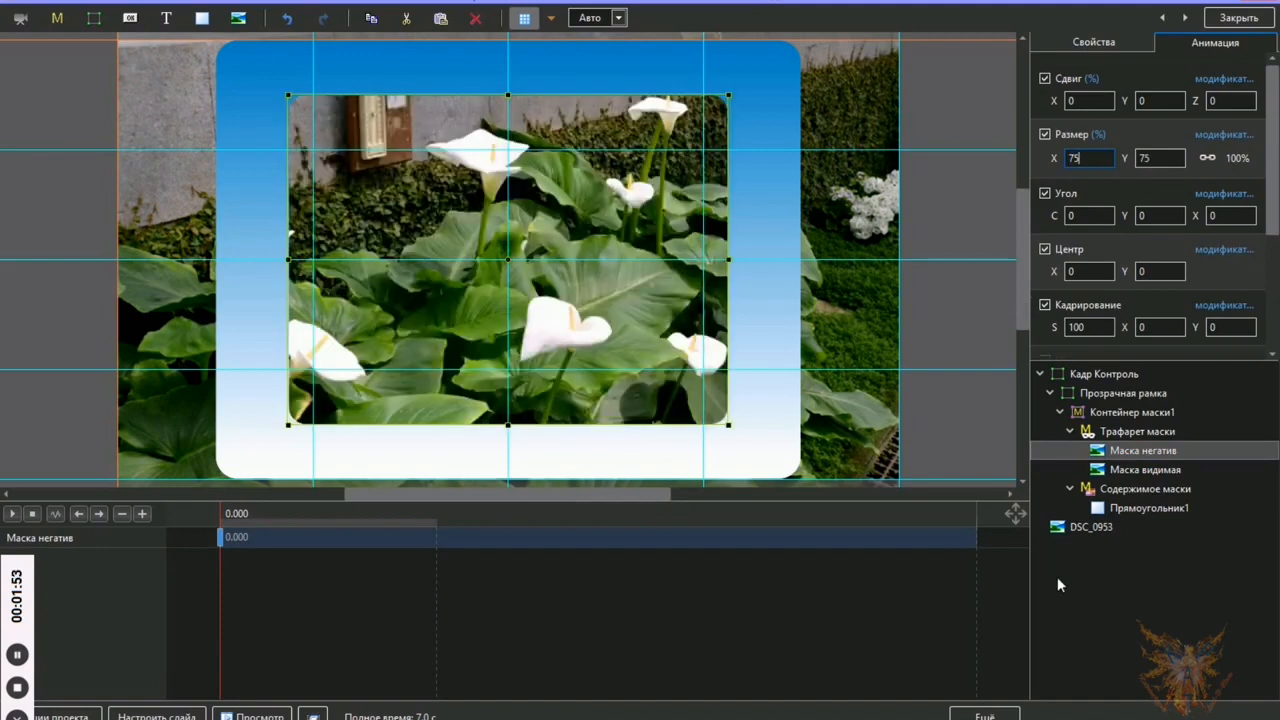
- Set the first gradient colour of Прямоугольник1 to dark green 001D01, sampled from the photo's leaves
click(1155, 507)
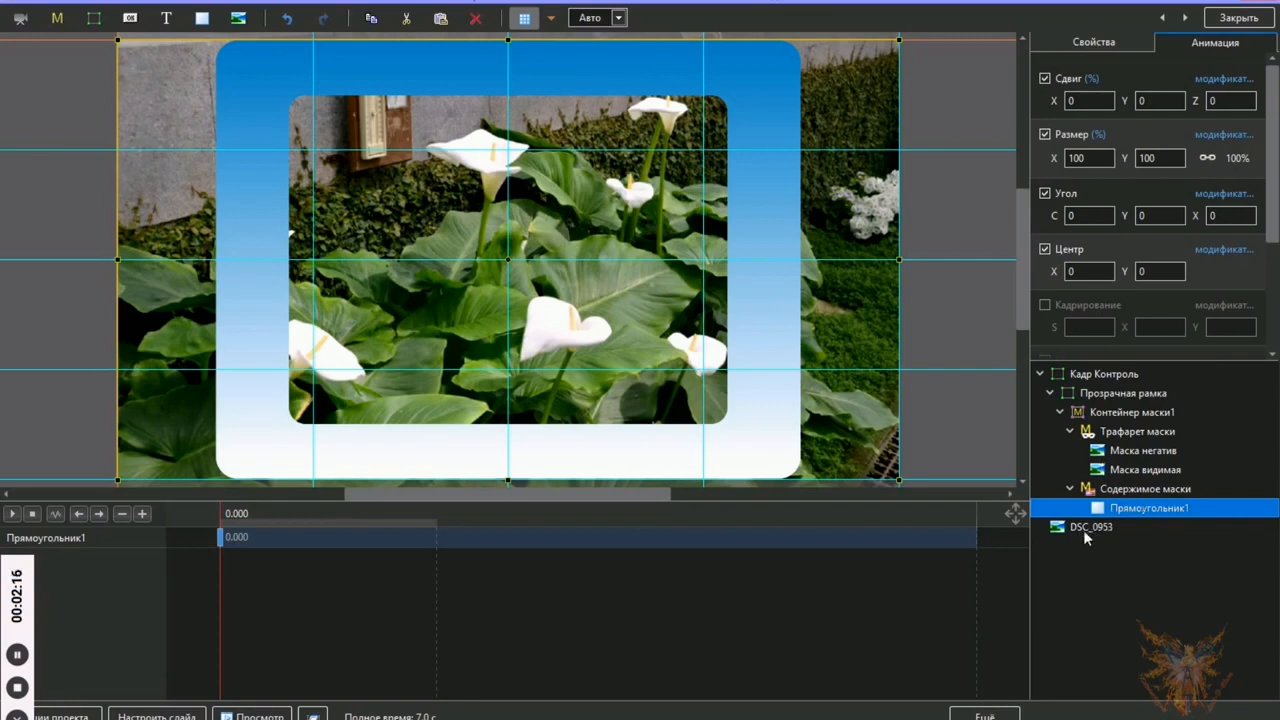
click(1088, 44)
click(1156, 143)
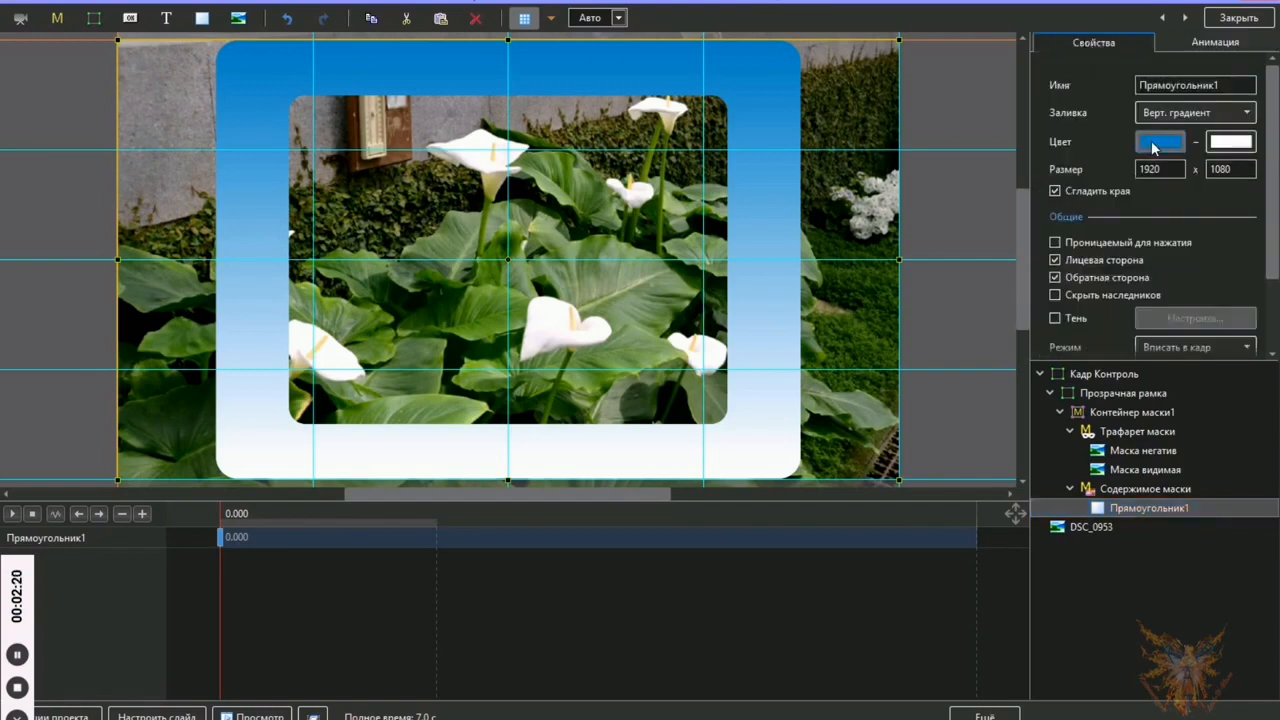
drag(750, 205, 1036, 200)
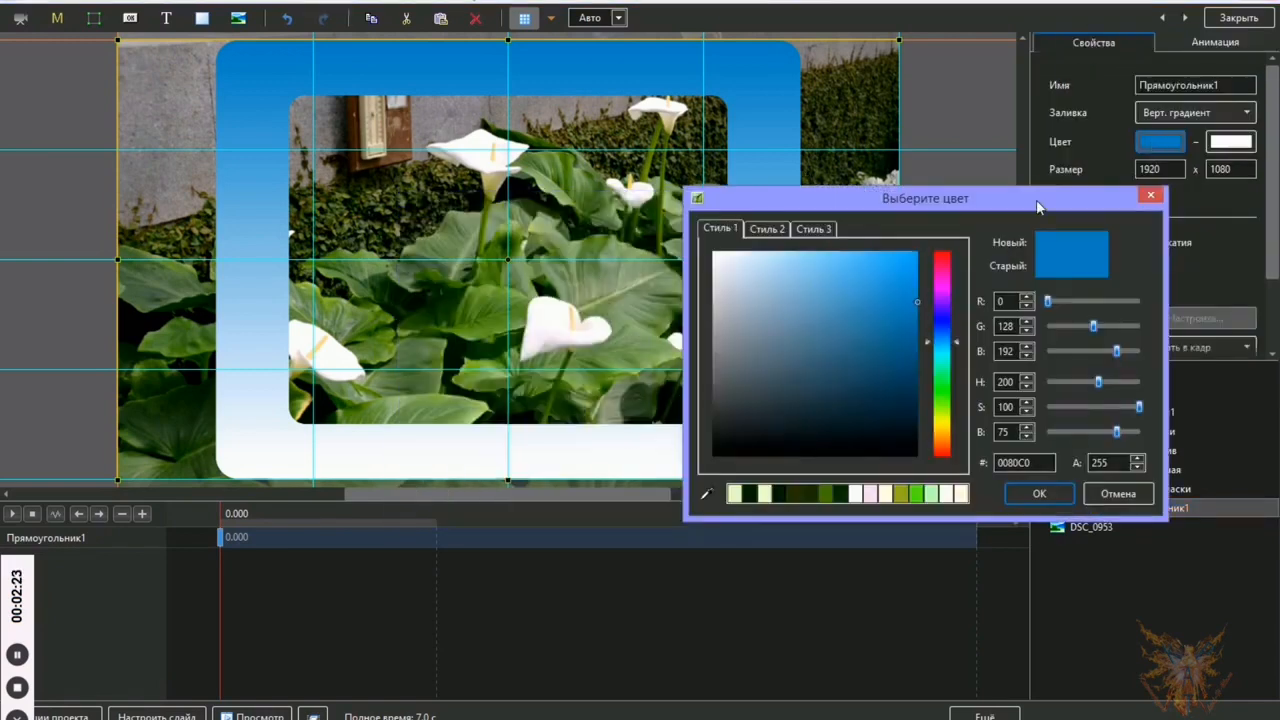
click(706, 493)
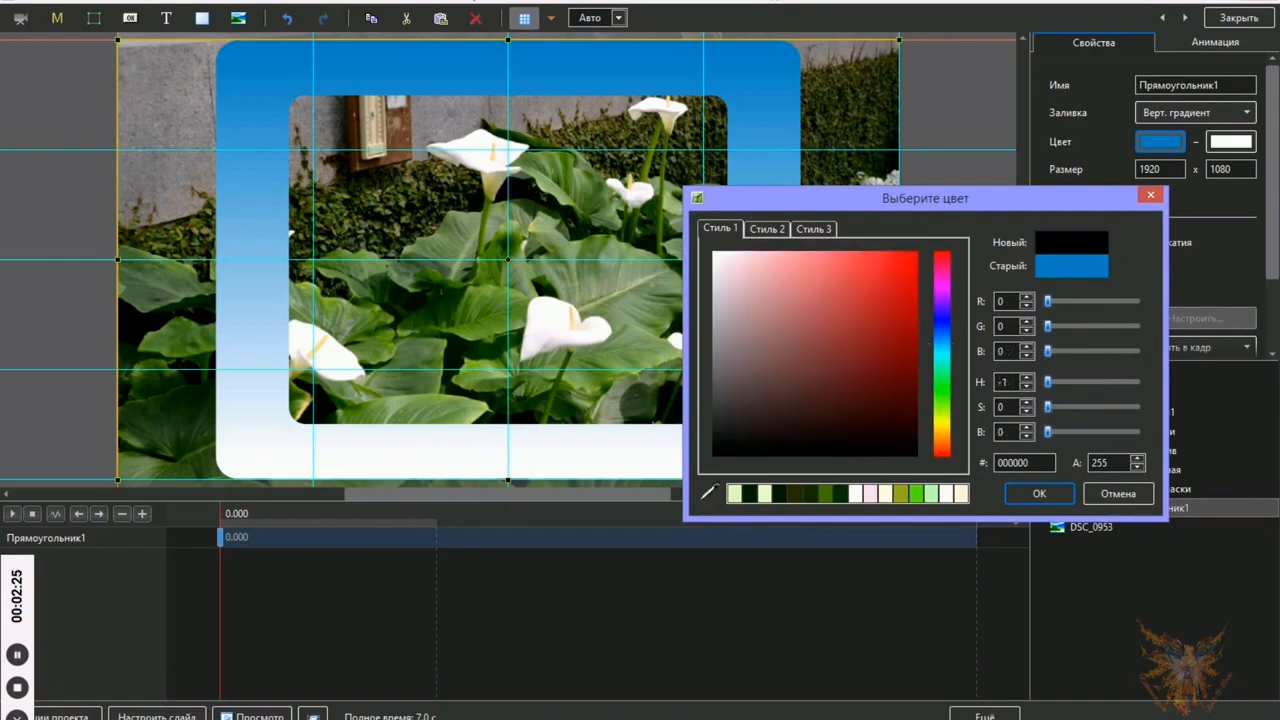
click(460, 352)
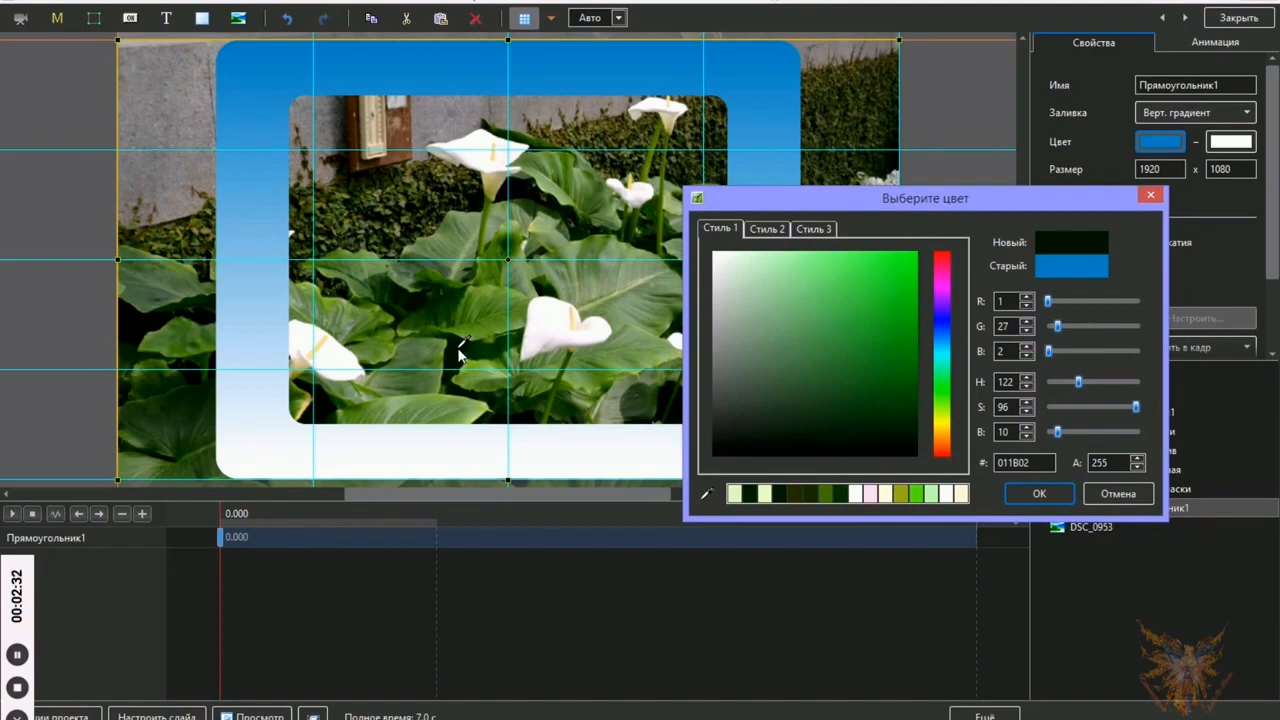
click(455, 355)
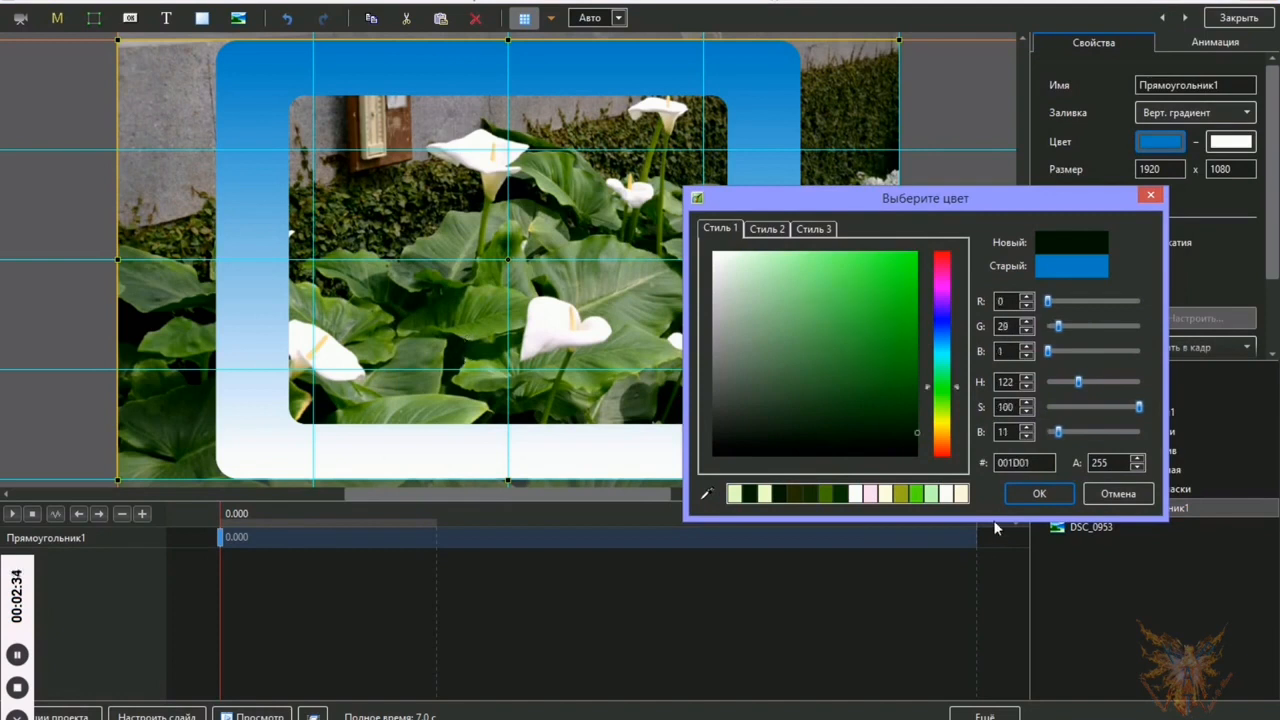
click(1049, 499)
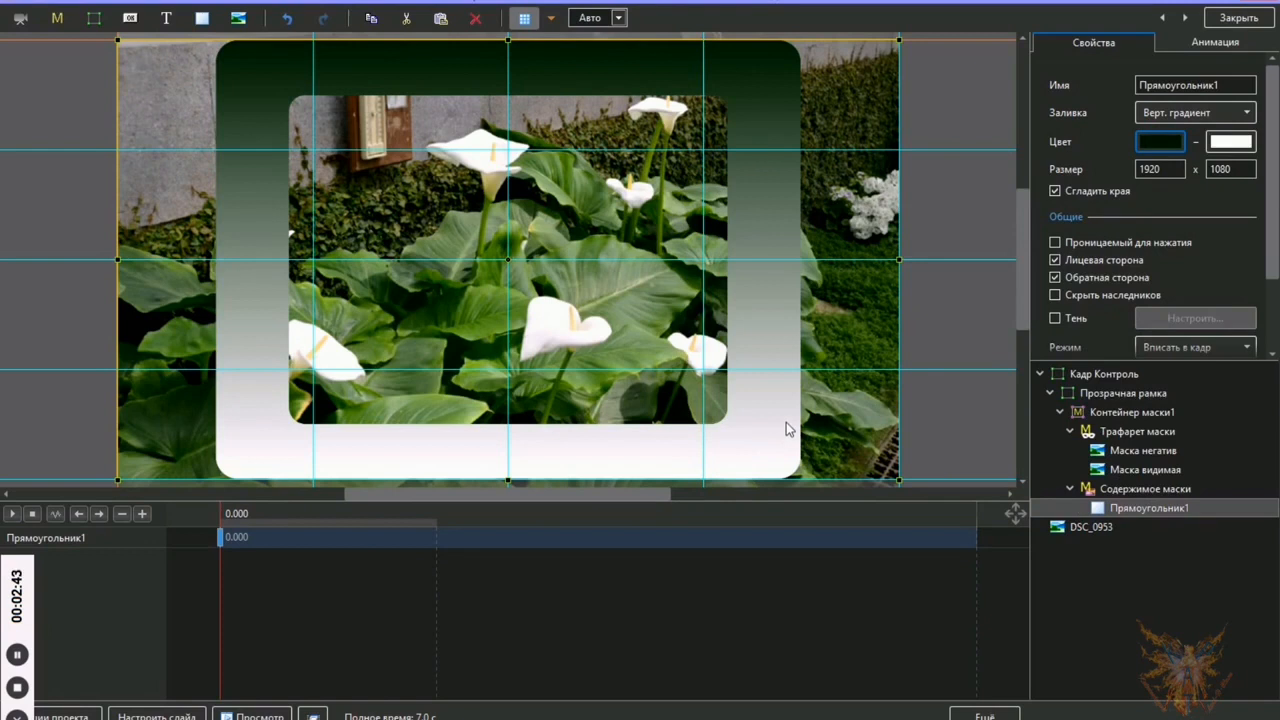
- Set the second gradient colour of Прямоугольник1 to light green DAFDA4, starting from a leaf colour sampled in the photo
click(1238, 143)
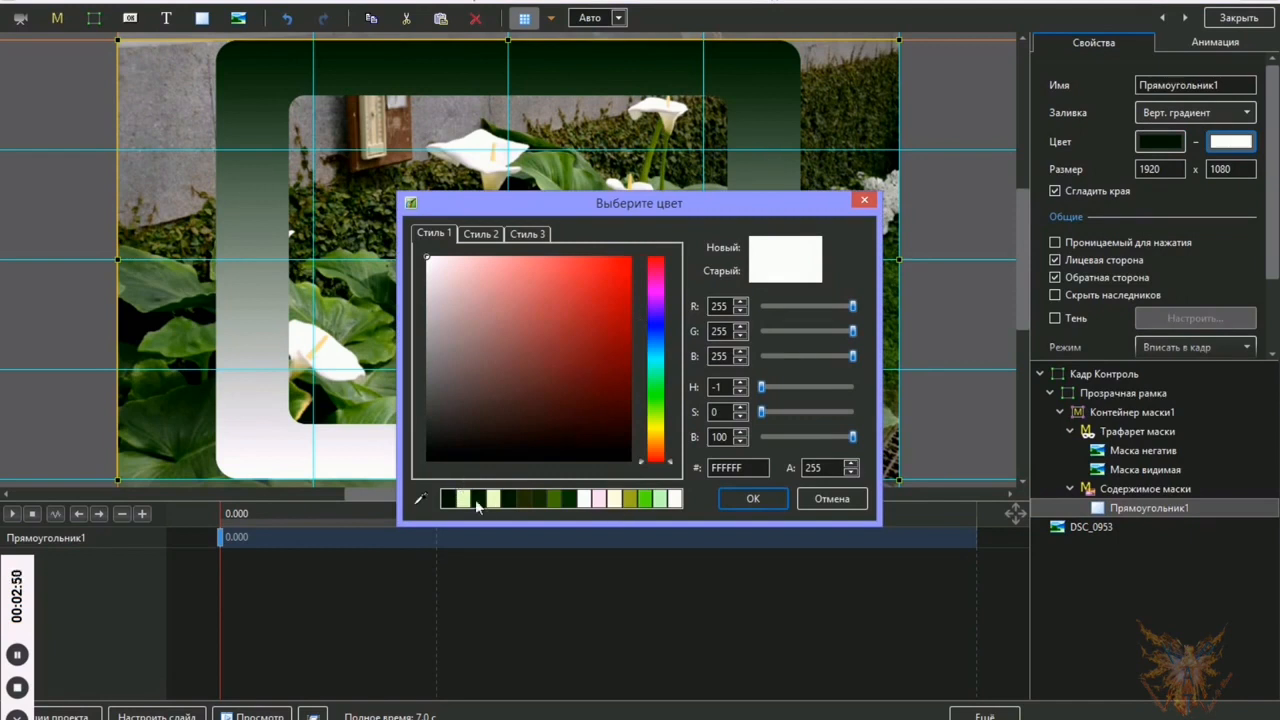
click(419, 503)
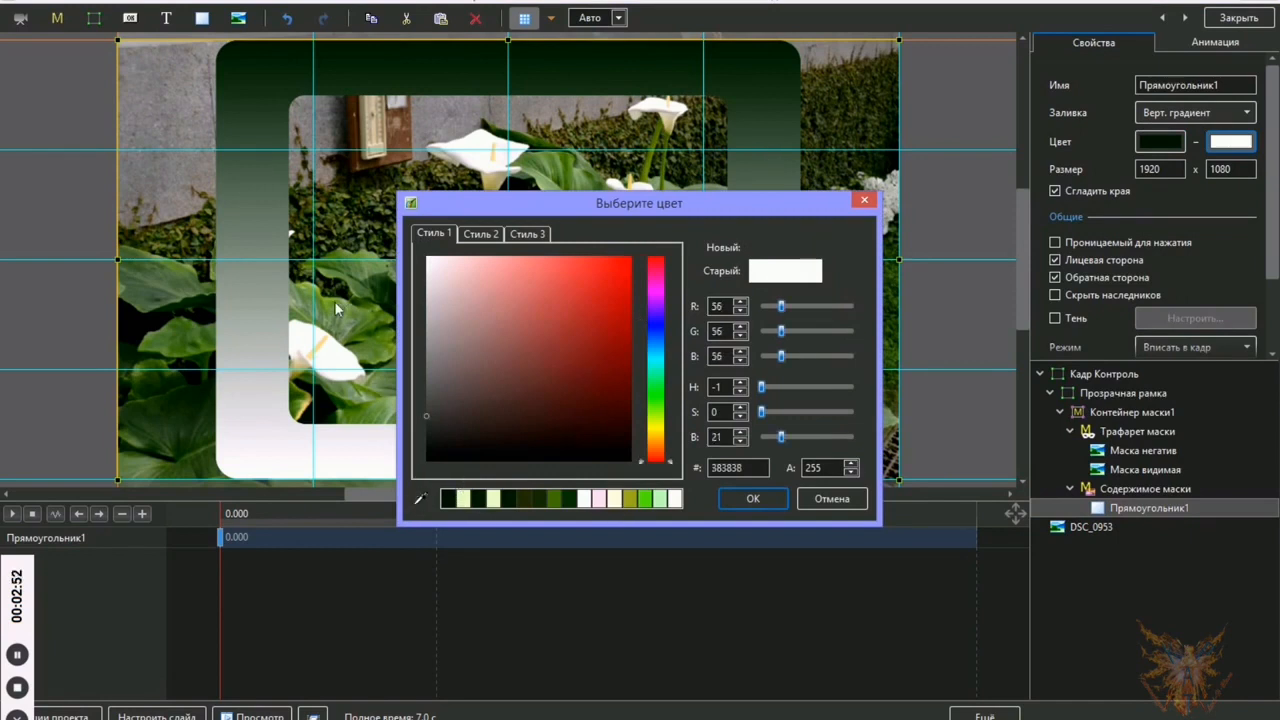
click(333, 310)
mouse_move(482, 273)
mouse_down()
mouse_move(471, 263)
mouse_move(499, 257)
mouse_up()
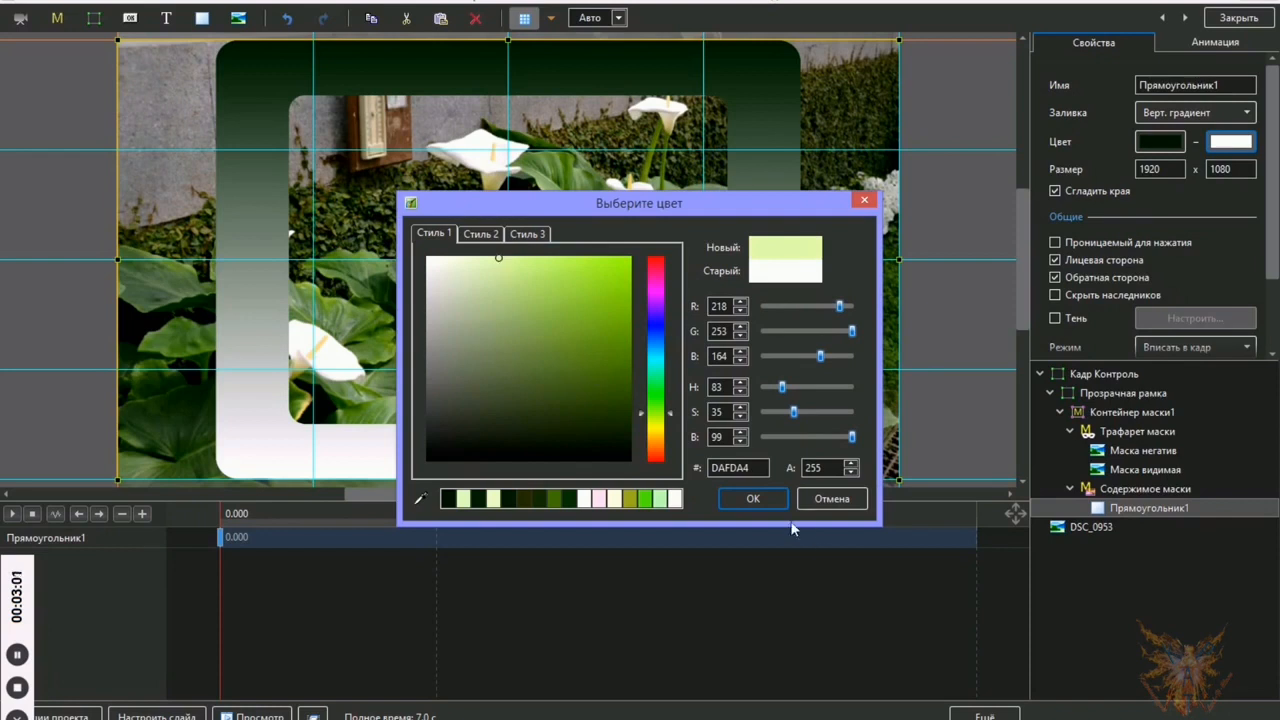
click(770, 502)
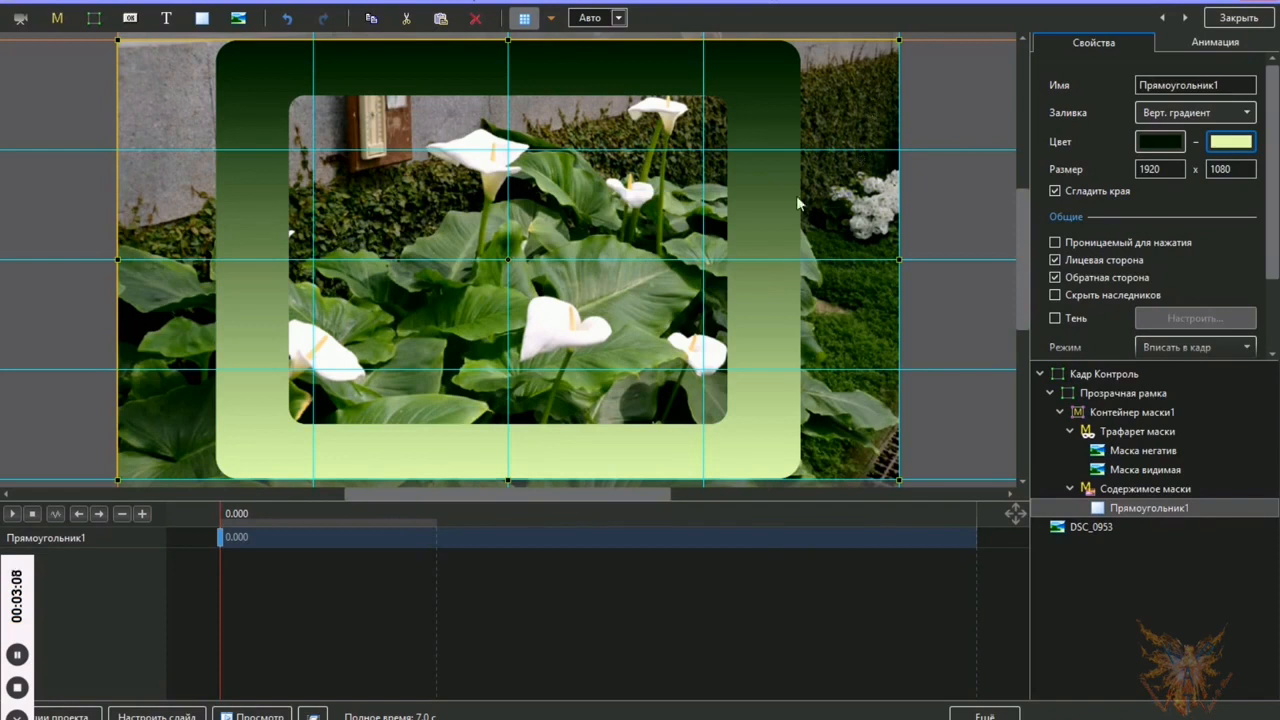
- Try the Диагональная 1 fill on Прямоугольник1, then settle on the horizontal gradient, Гор. градиент
click(1250, 114)
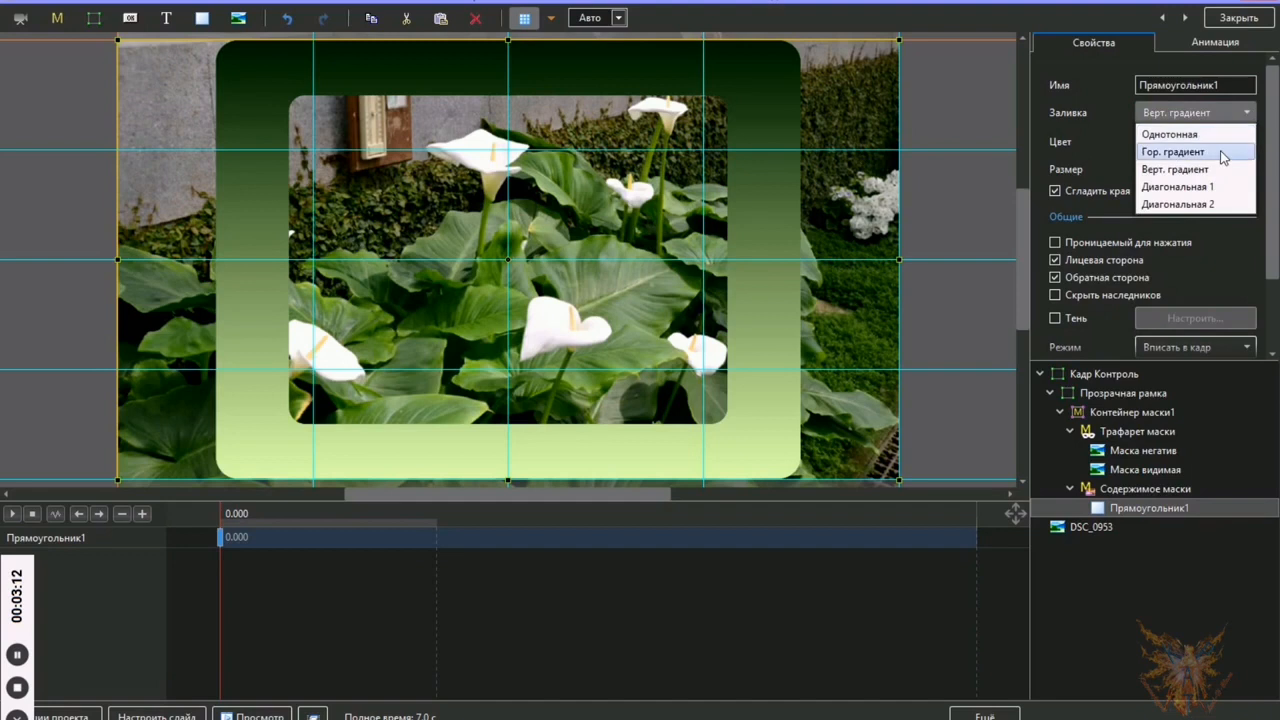
click(1180, 152)
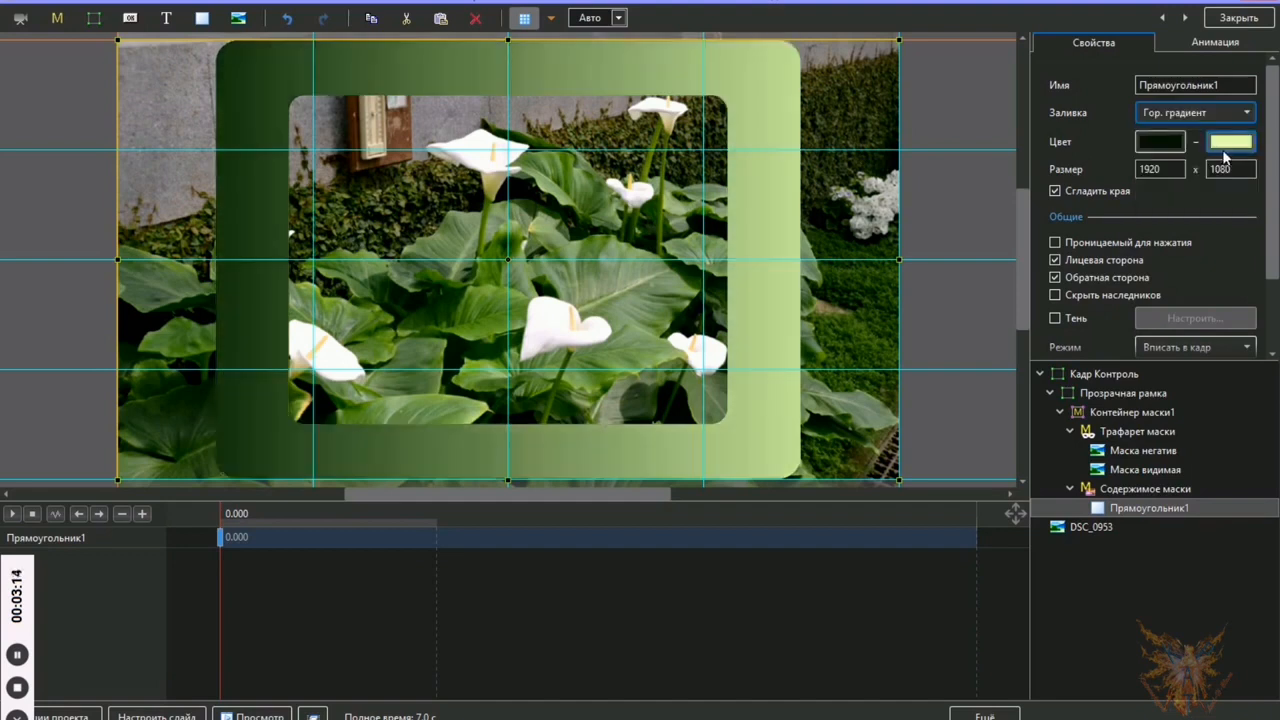
click(1247, 112)
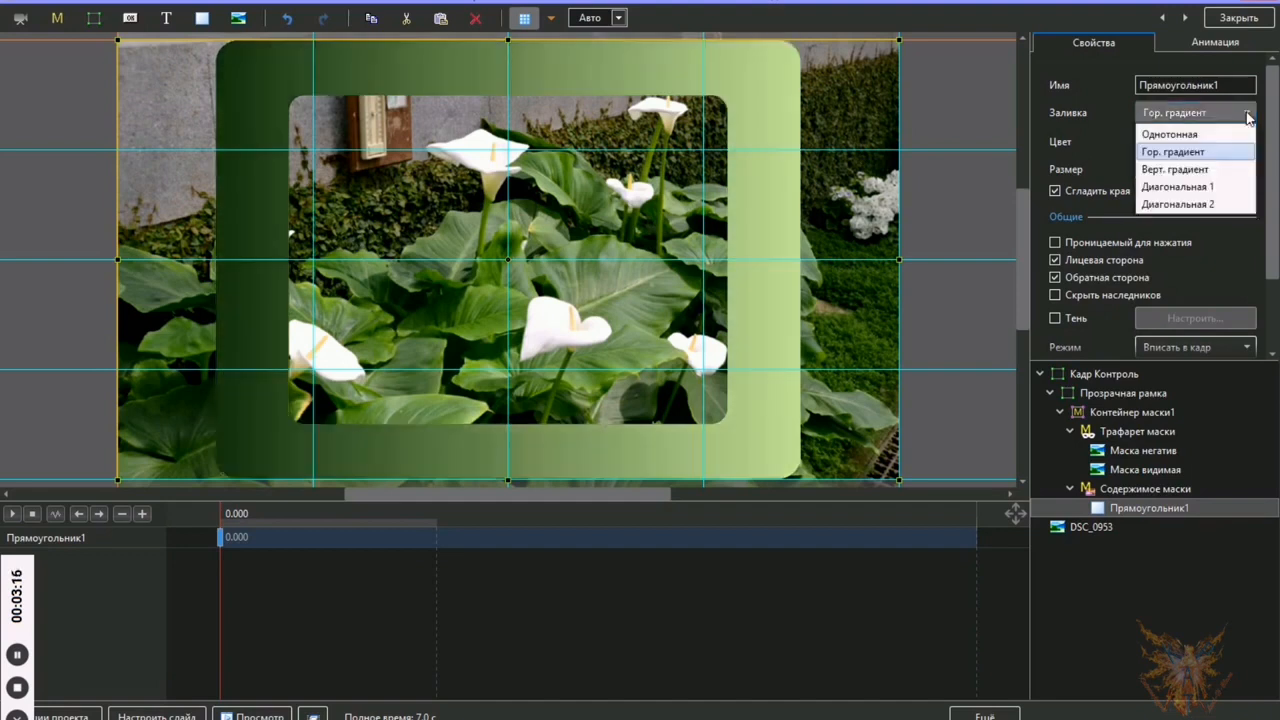
click(1216, 187)
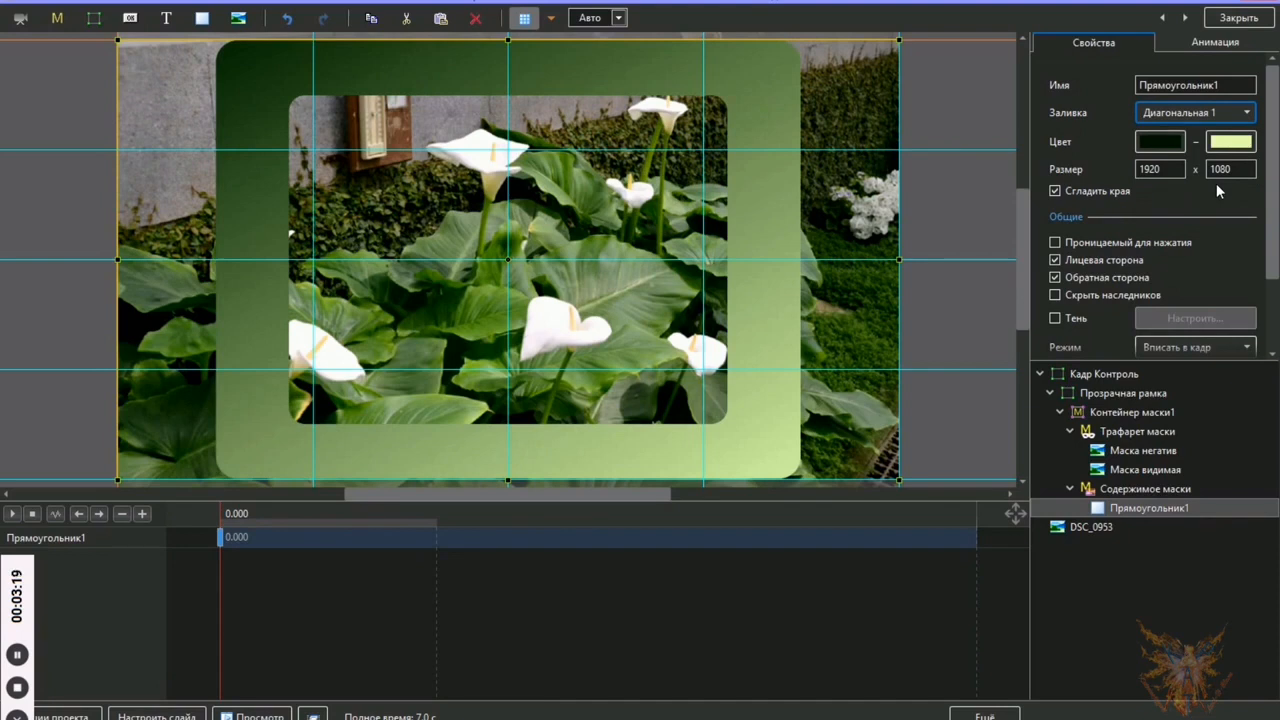
click(1243, 116)
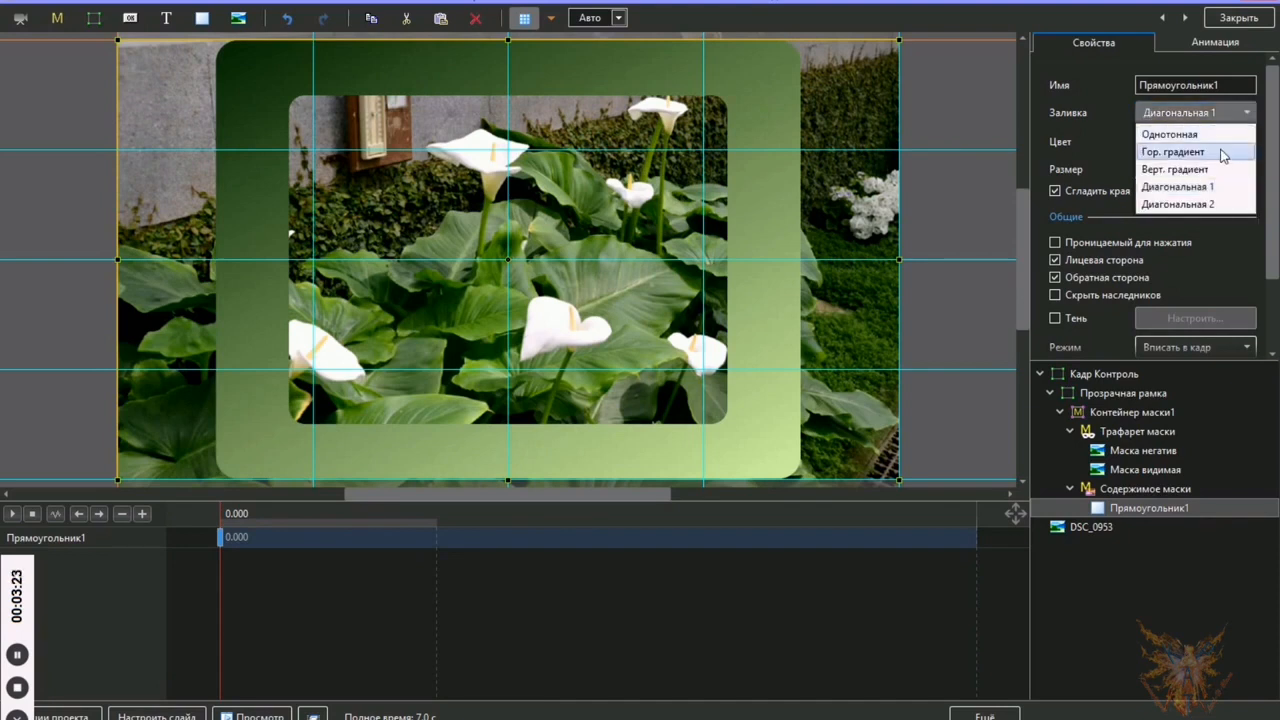
click(1222, 154)
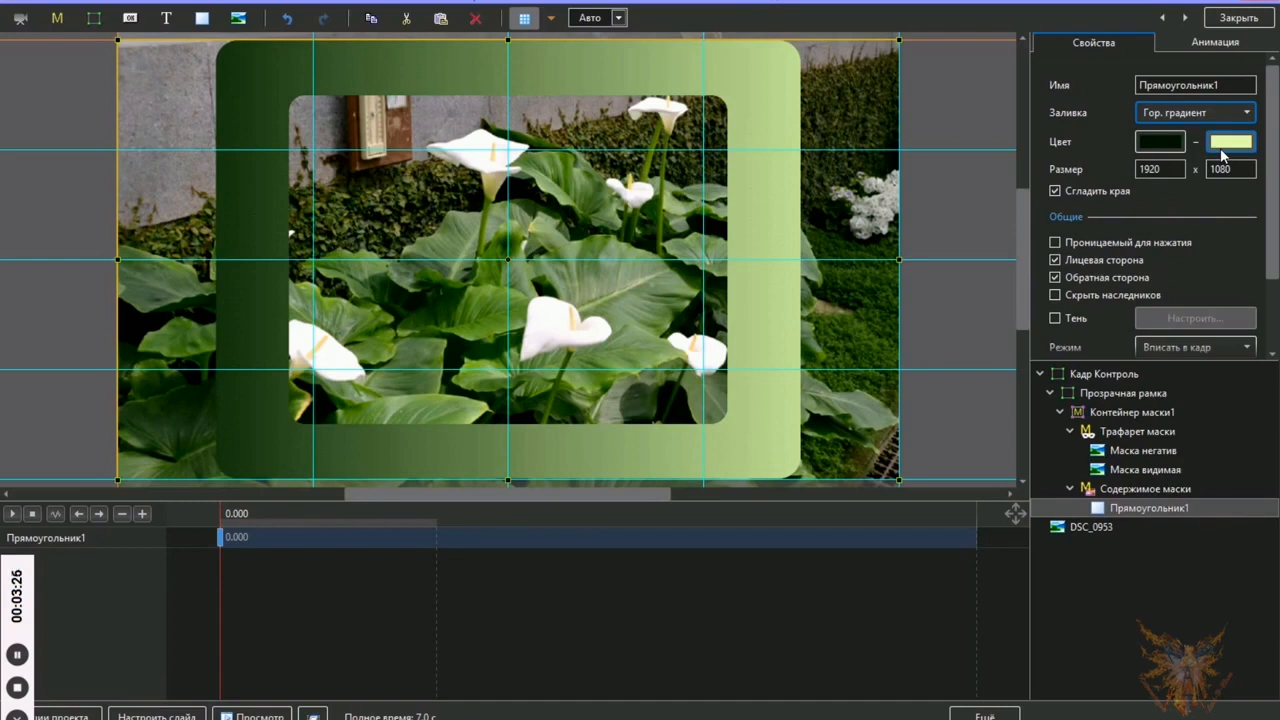
- Set the opacity (Непрозрачность) of Прямоугольник1 to 35
click(1206, 43)
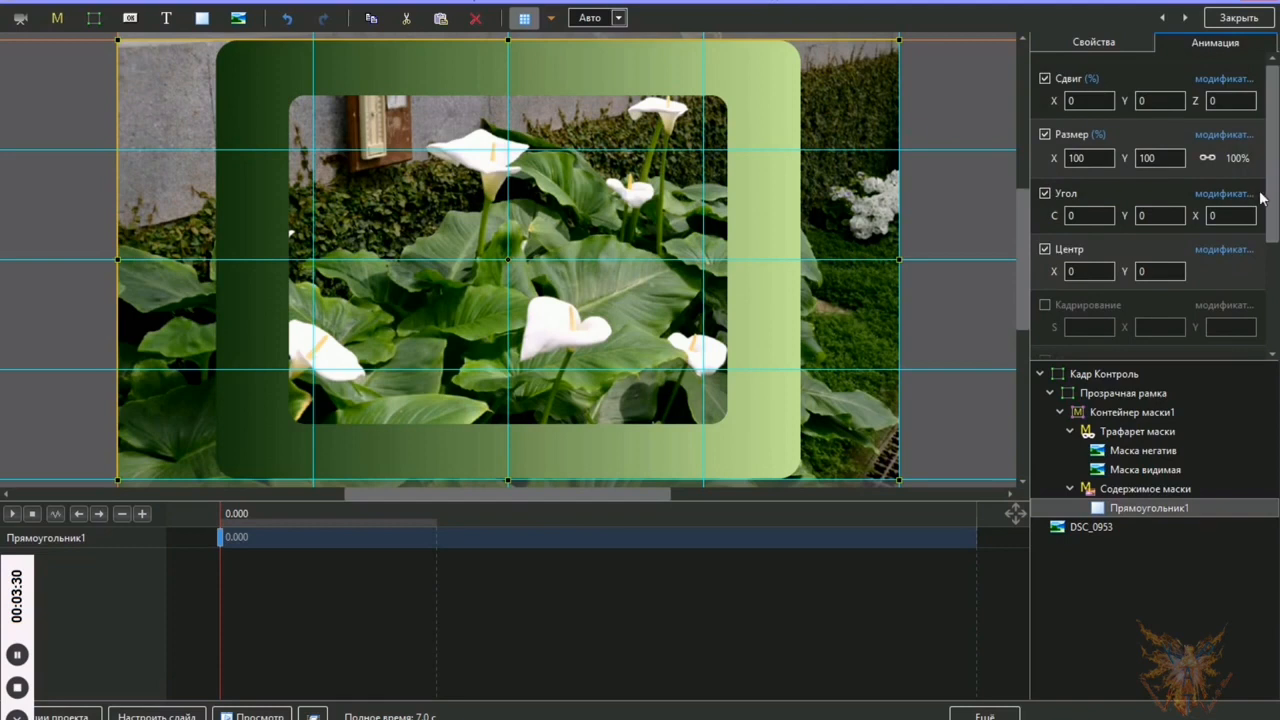
scroll(1275, 203, down, 3)
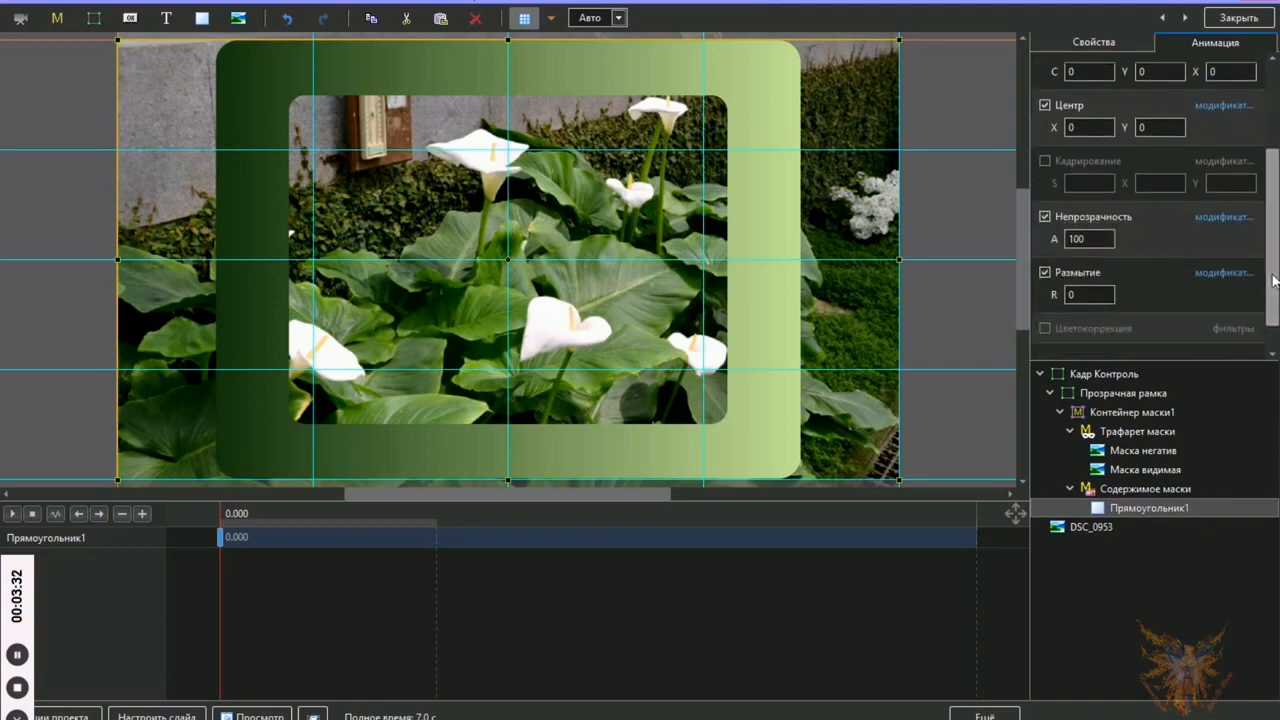
double_click(1109, 239)
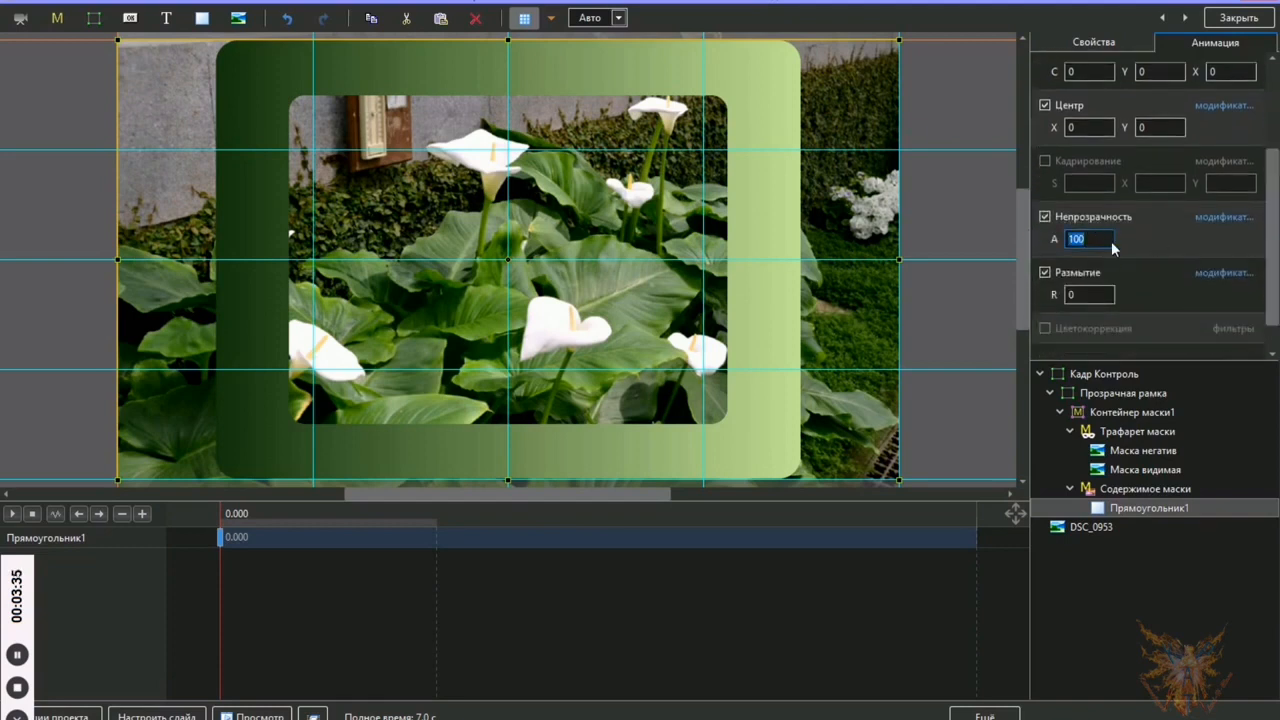
text(3)
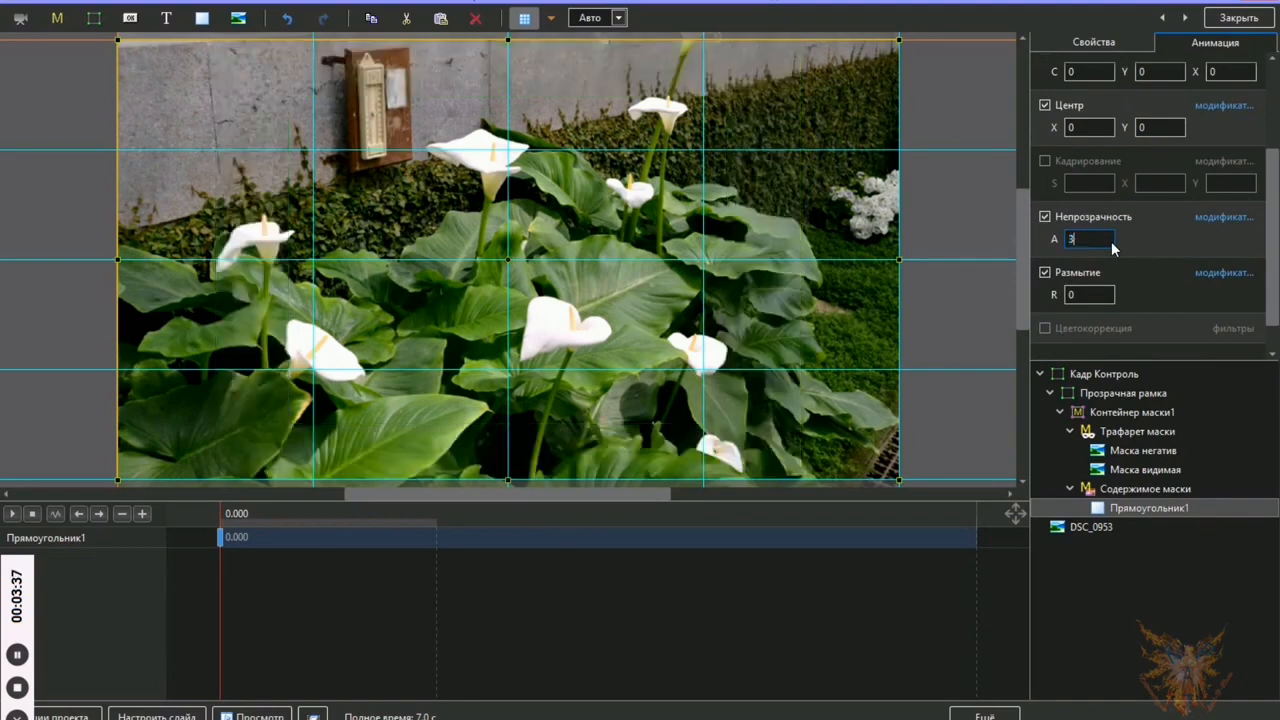
text(5)
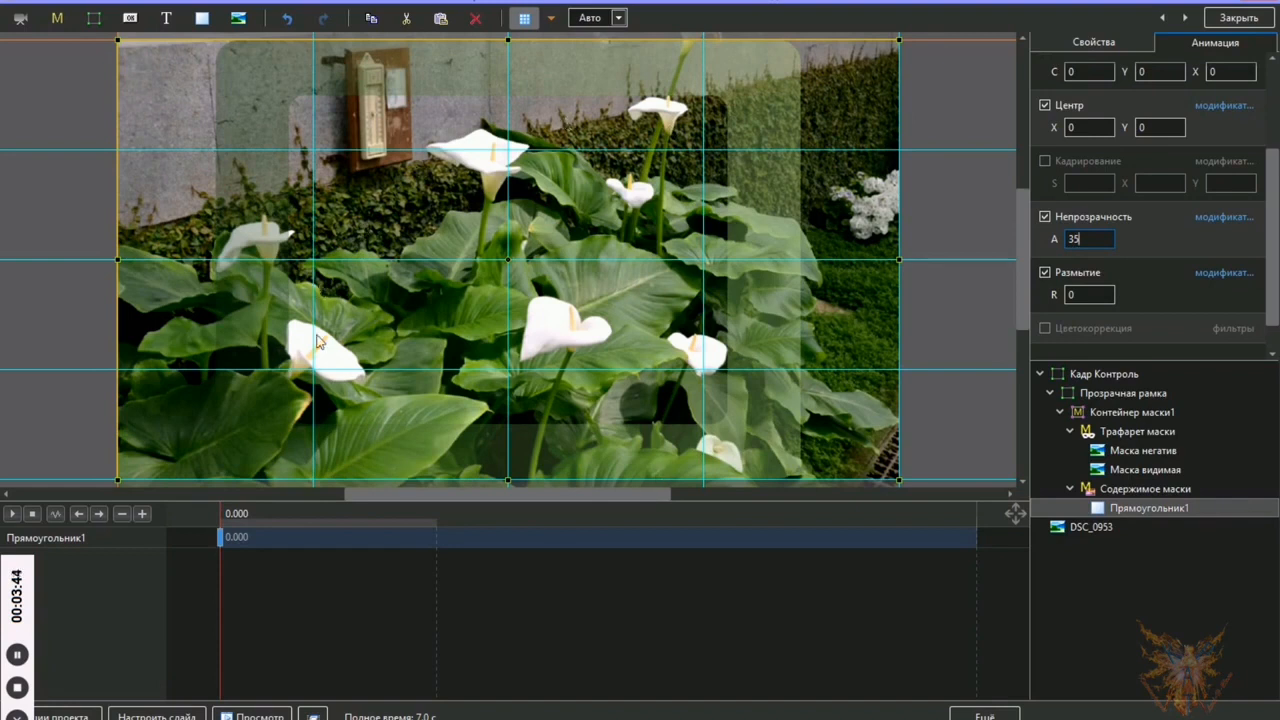
click(18, 688)
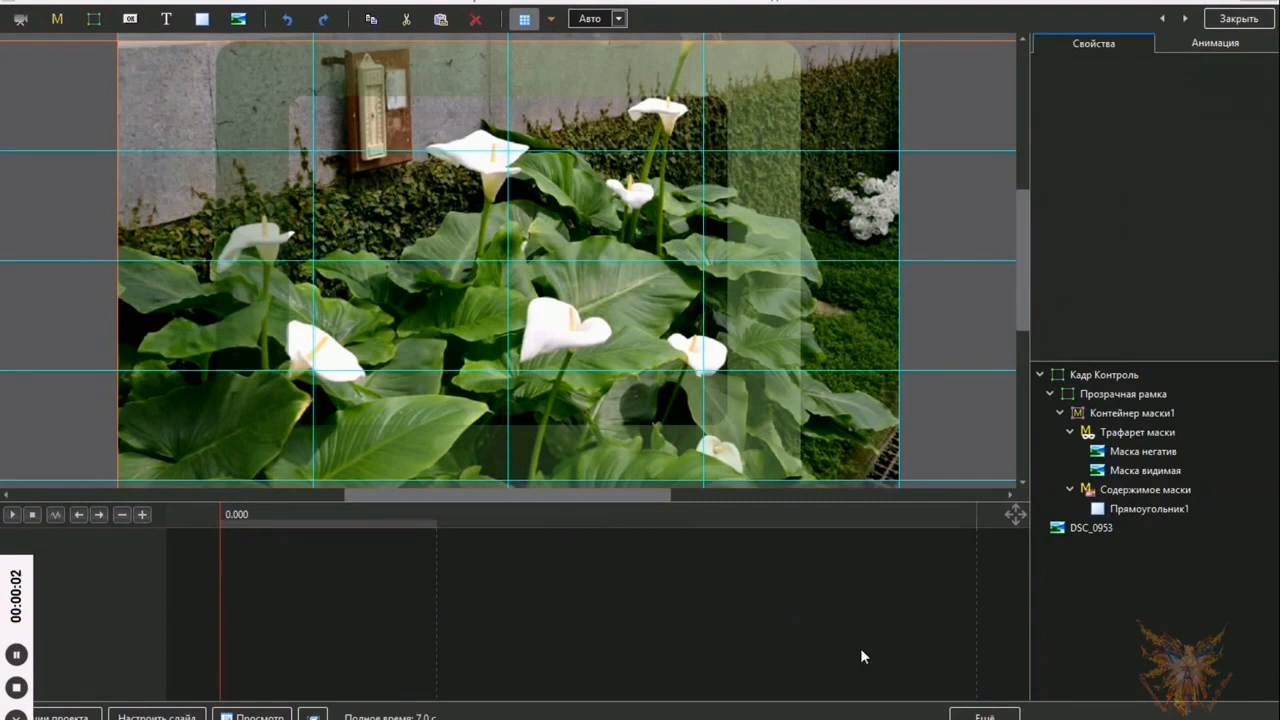
- Rename Контейнер маски1 to "рамка" and collapse its contents in the object tree
click(1151, 410)
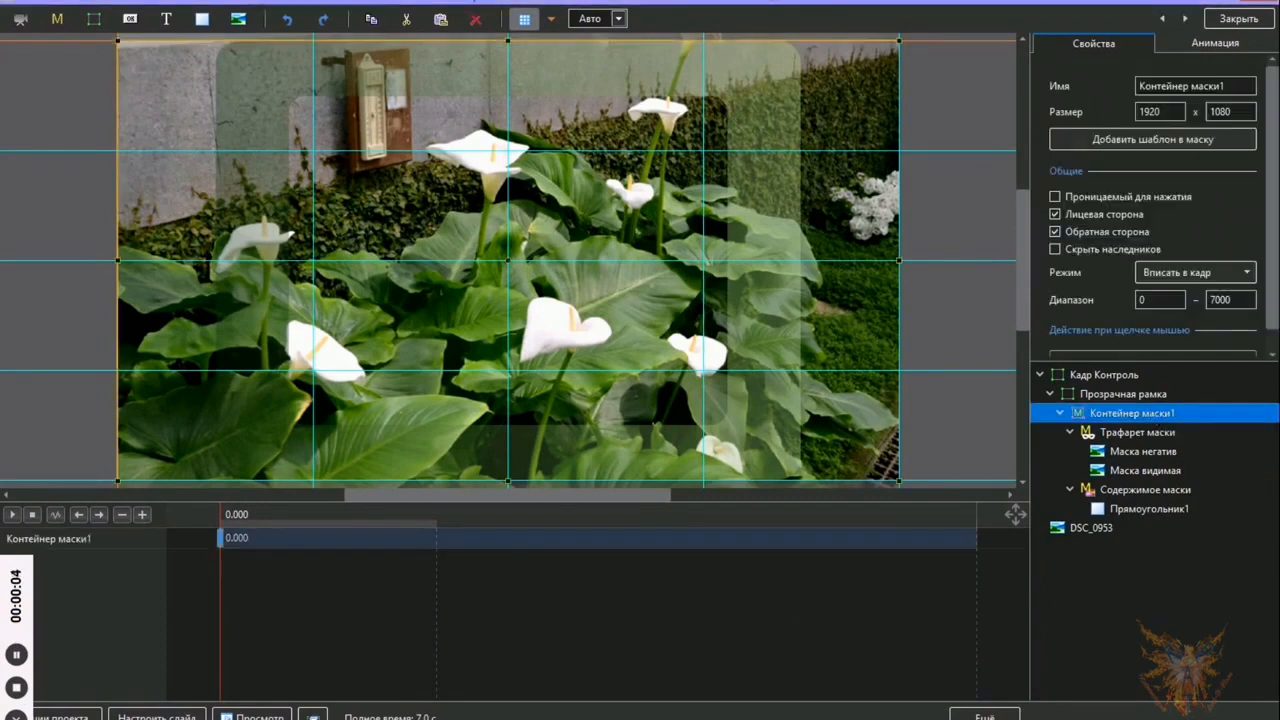
click(1229, 86)
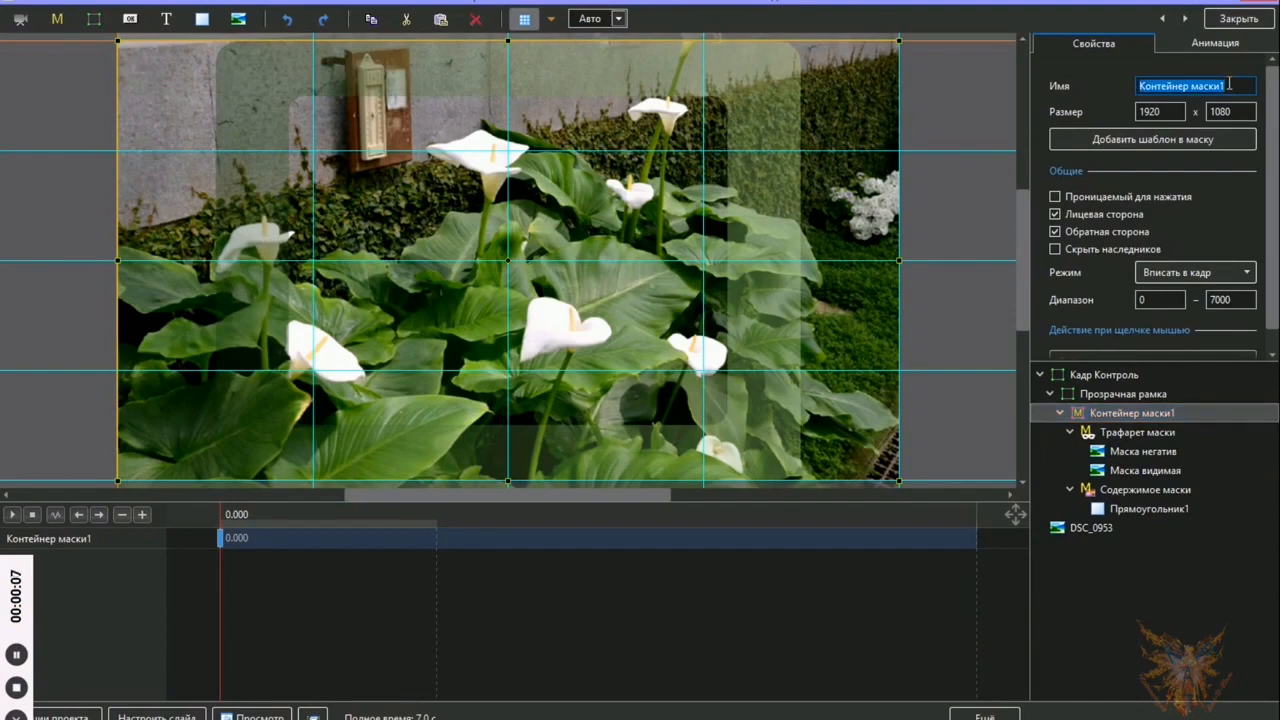
text(рамка)
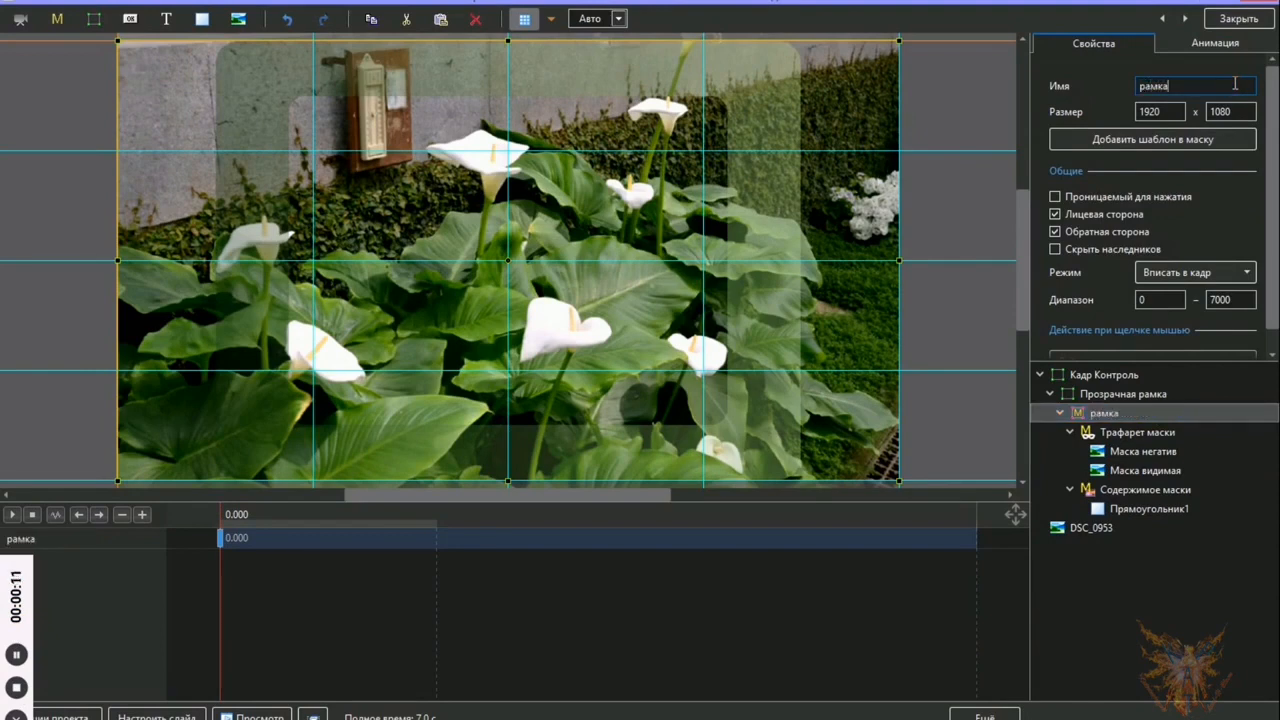
click(1061, 414)
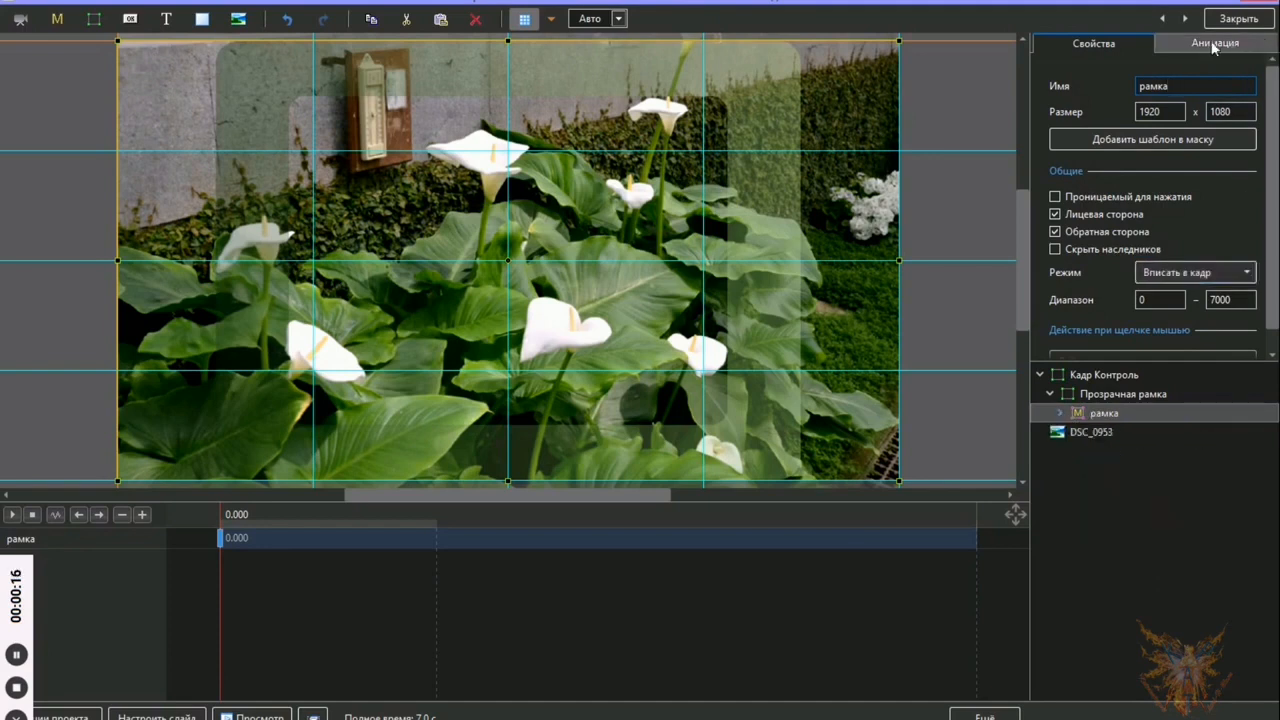
- Scale the рамка mask container down to 90% in both X and Y
click(1233, 46)
double_click(1092, 160)
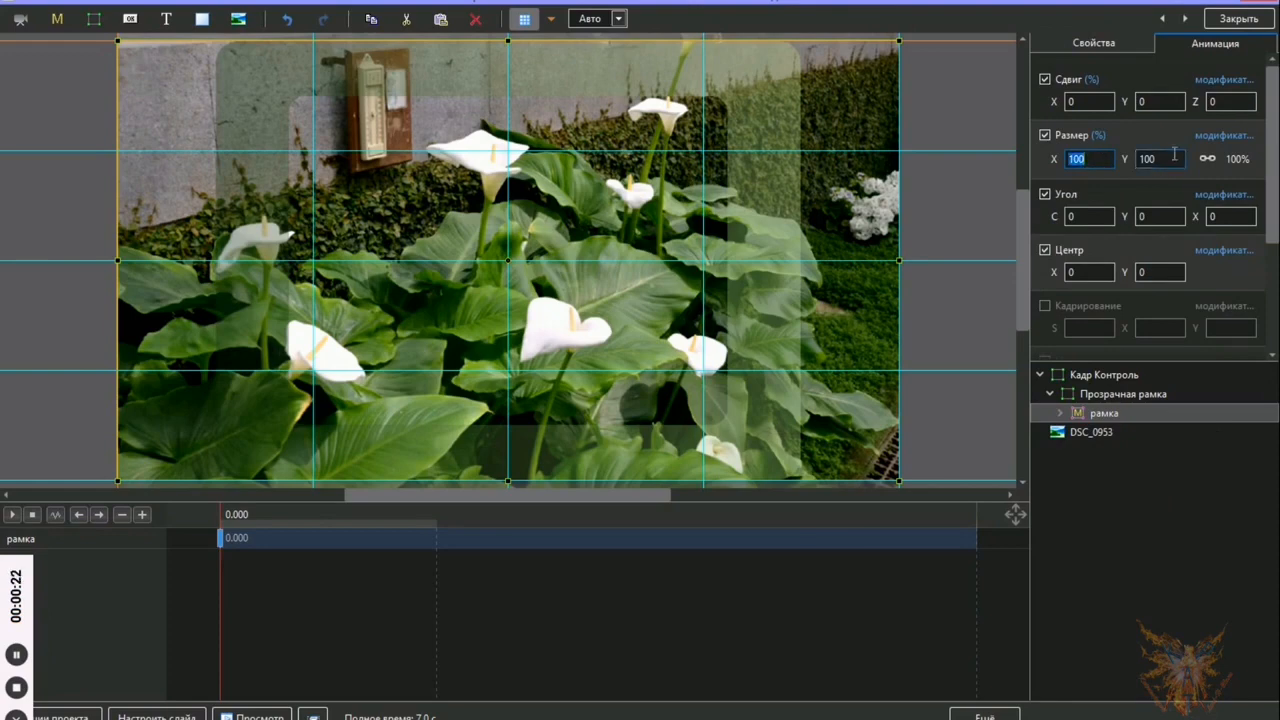
text(90)
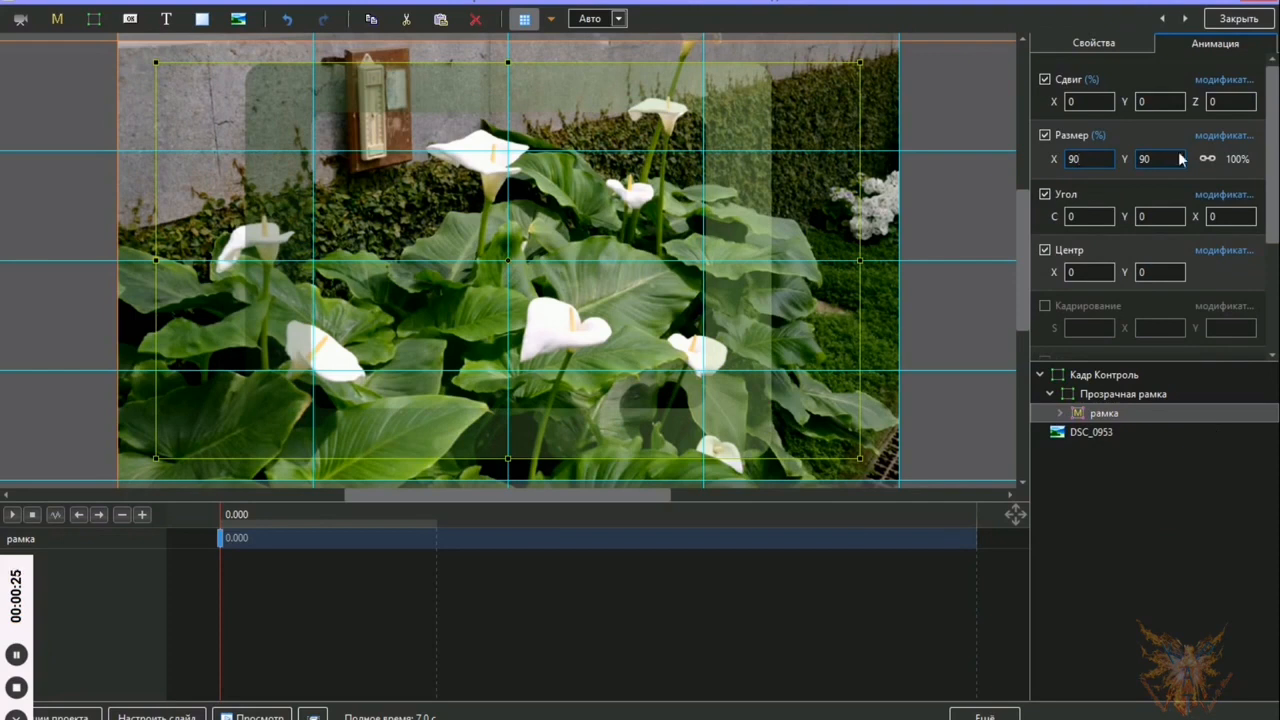
- Copy the рамка mask container and paste the duplicate inside the Прозрачная рамка frame
right_click(1138, 412)
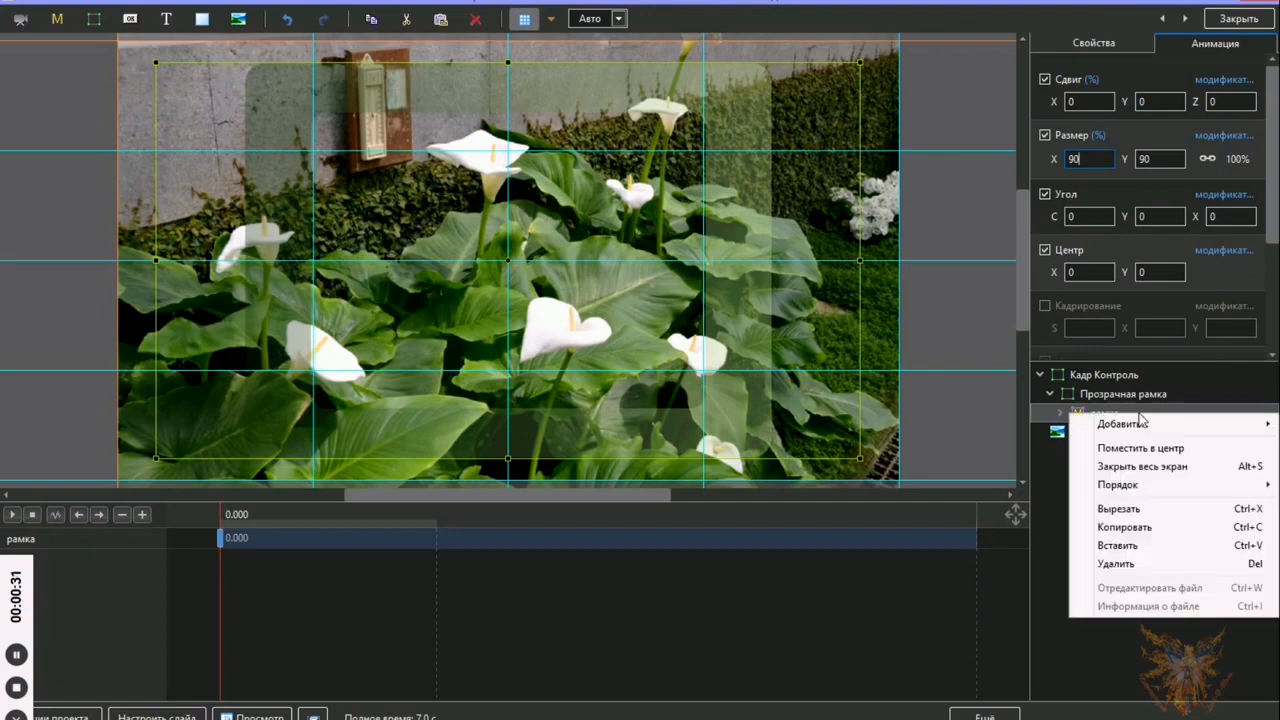
click(1137, 531)
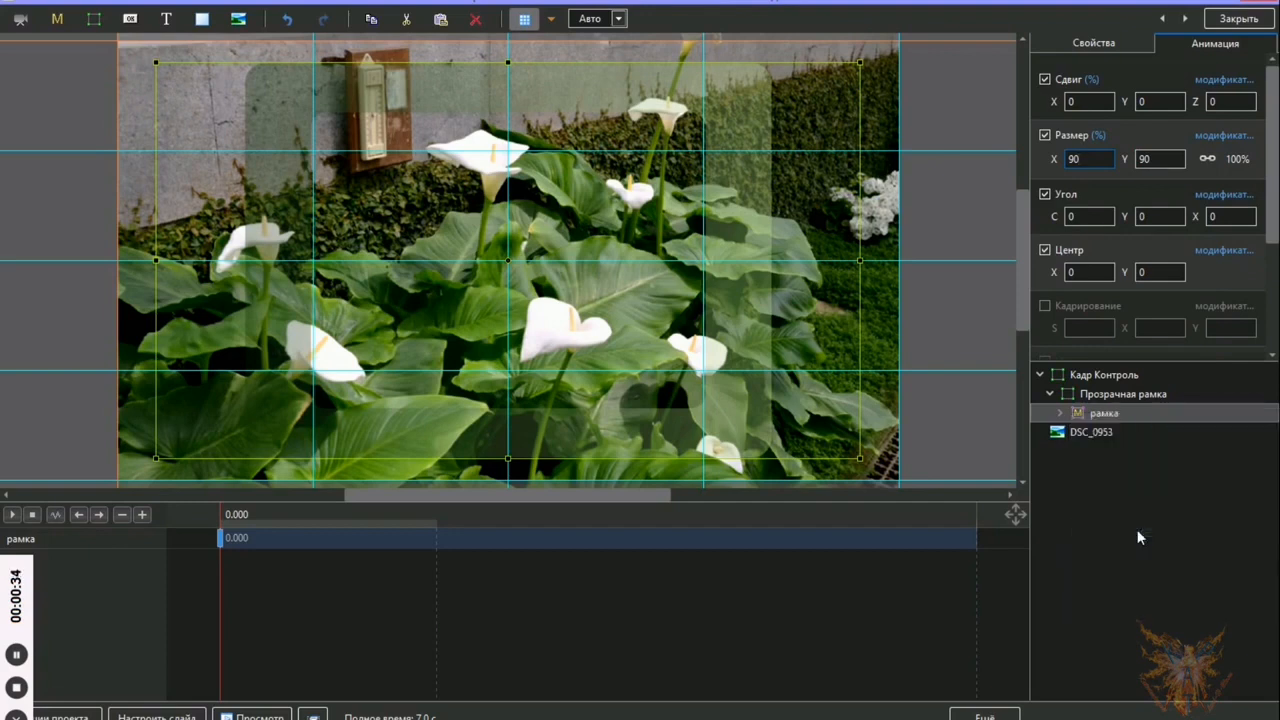
click(1129, 393)
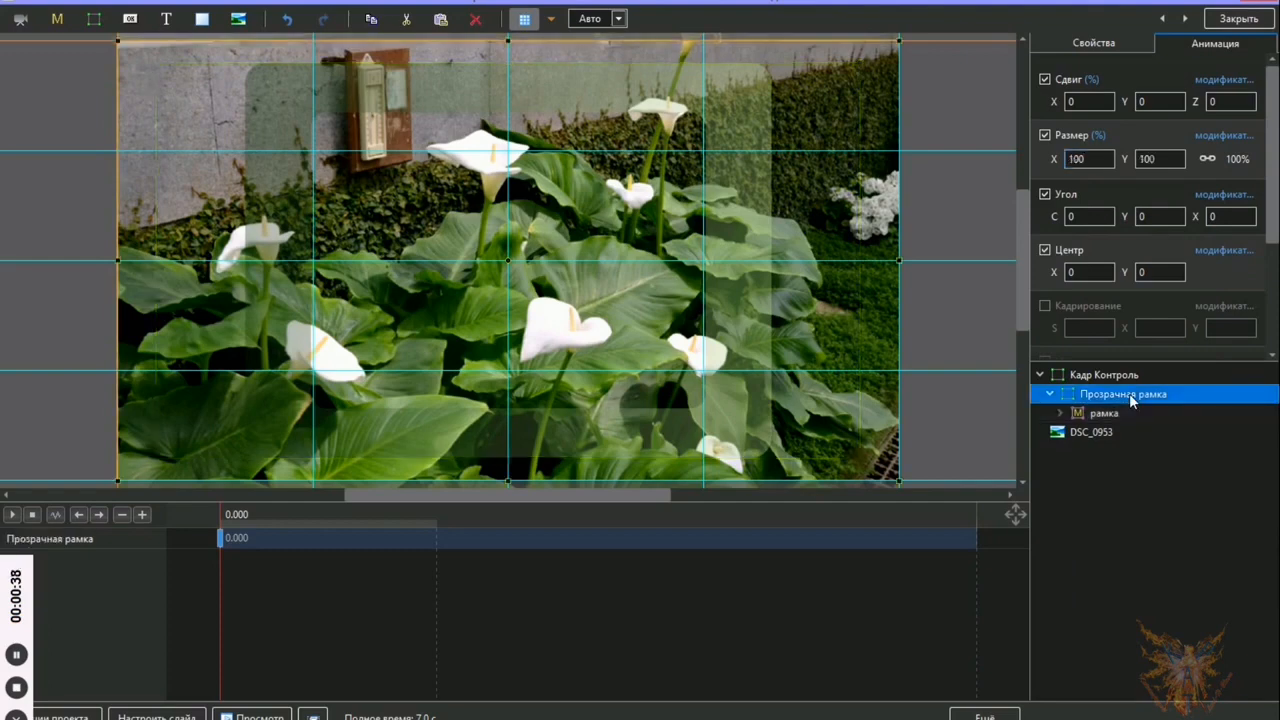
right_click(1129, 393)
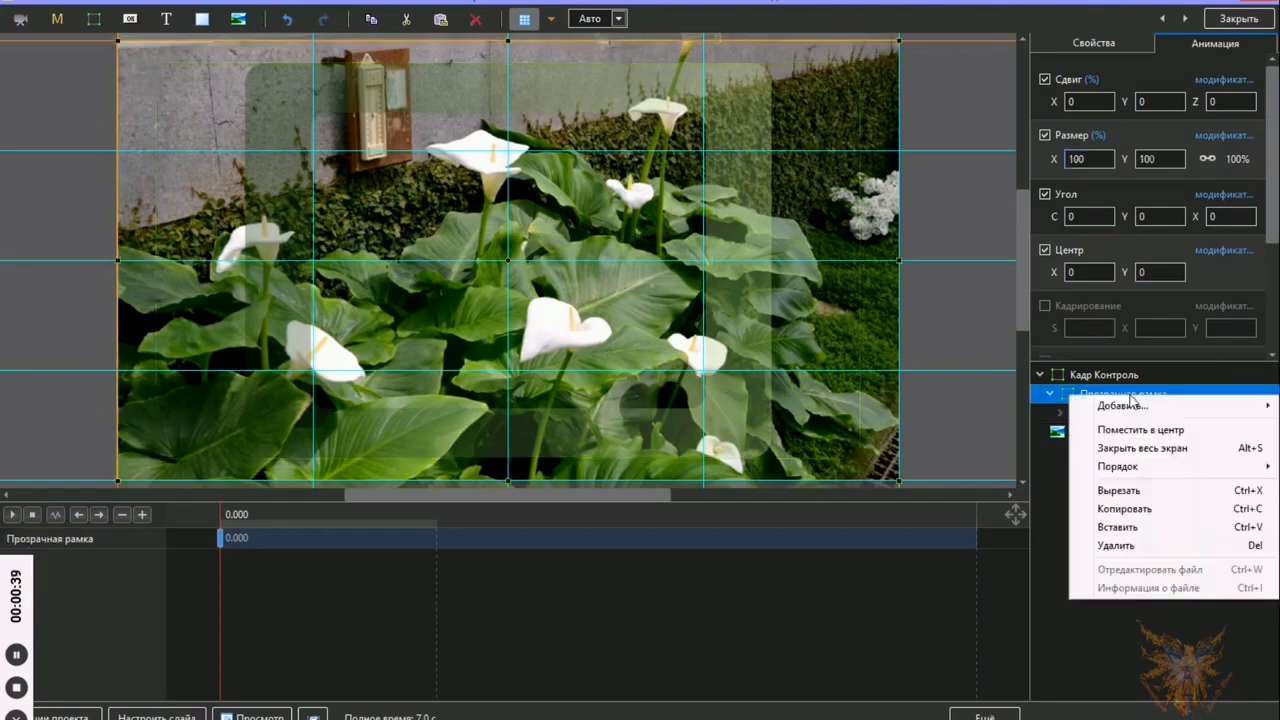
click(1145, 526)
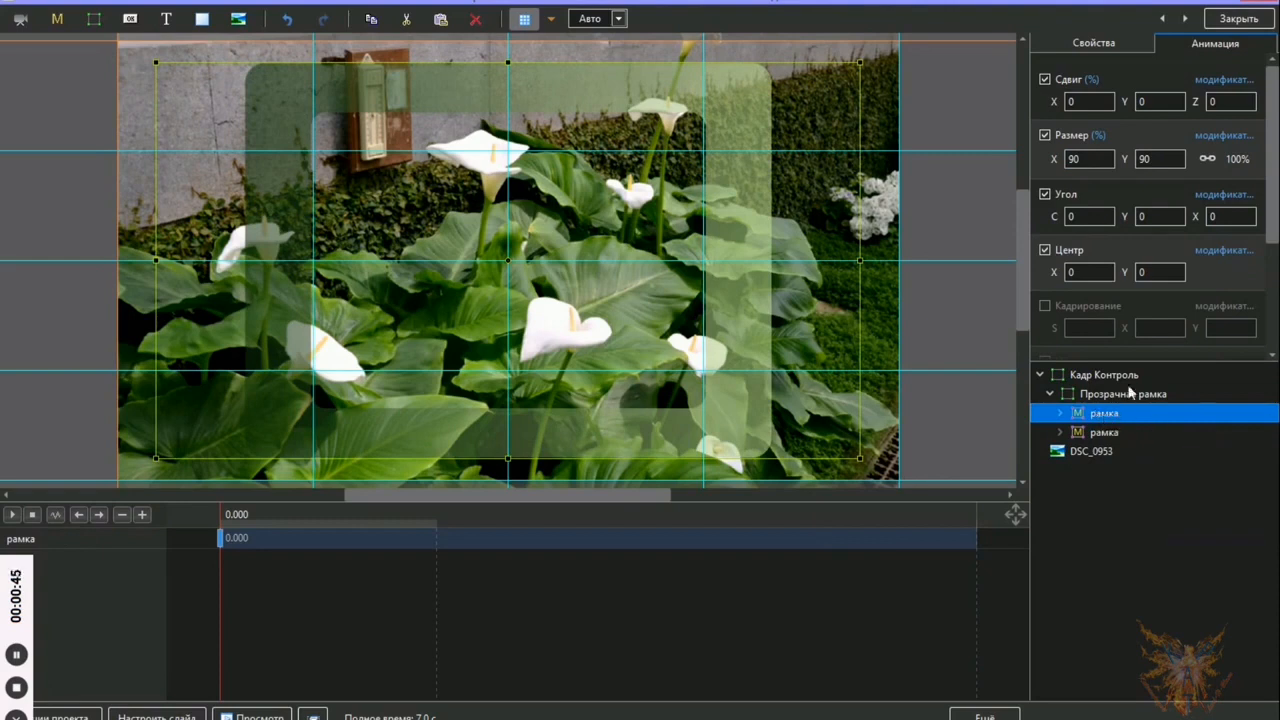
- Rename the lower of the two рамка mask containers to "контур рамки"
click(1098, 44)
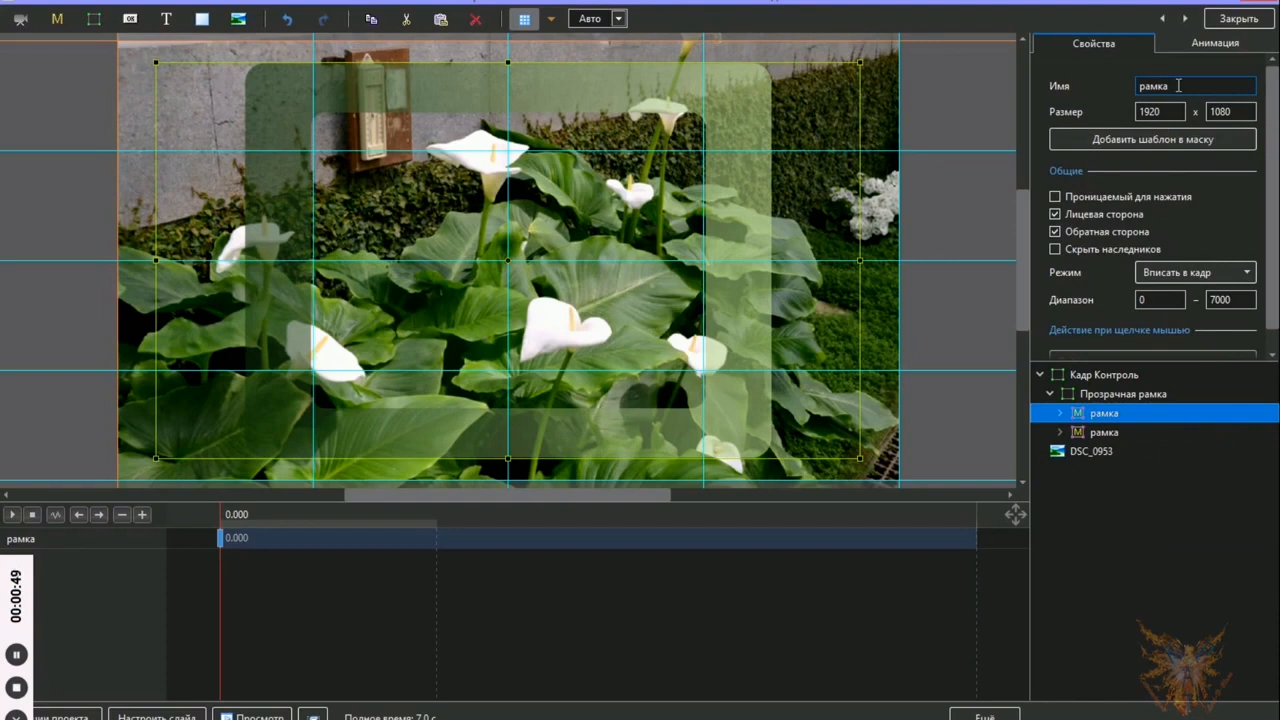
click(1104, 432)
double_click(1175, 87)
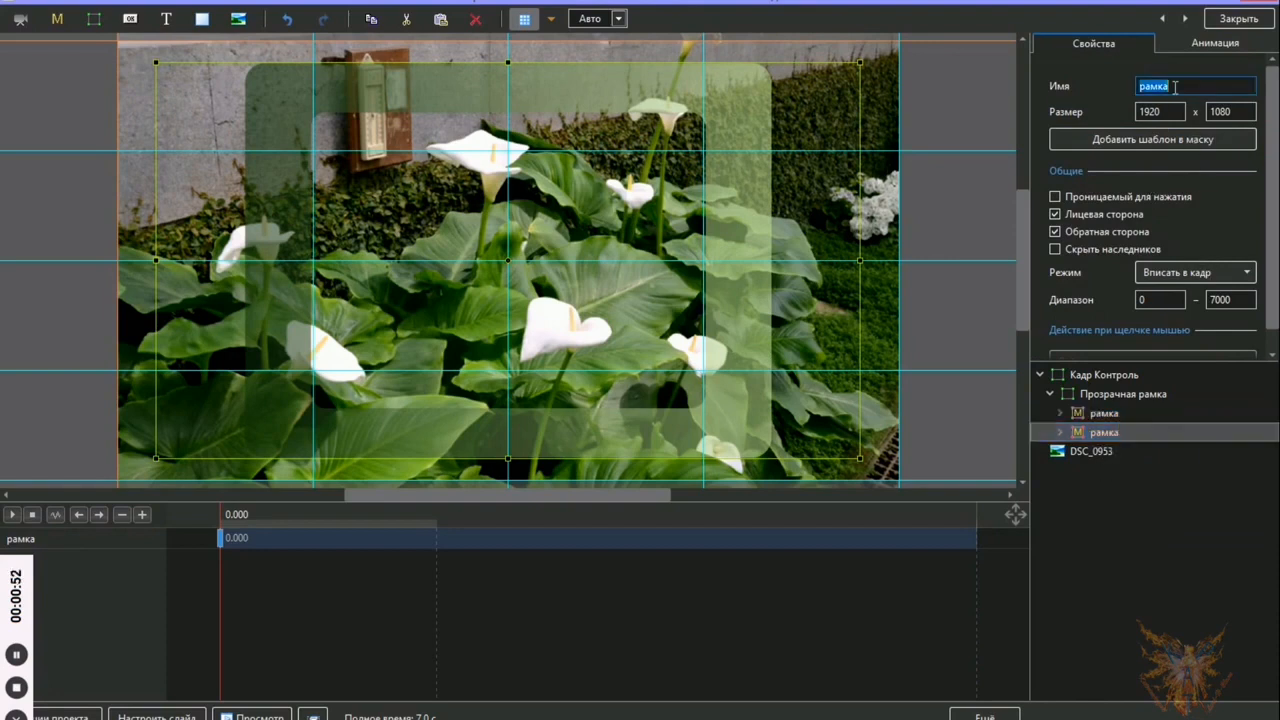
text(контур рамки)
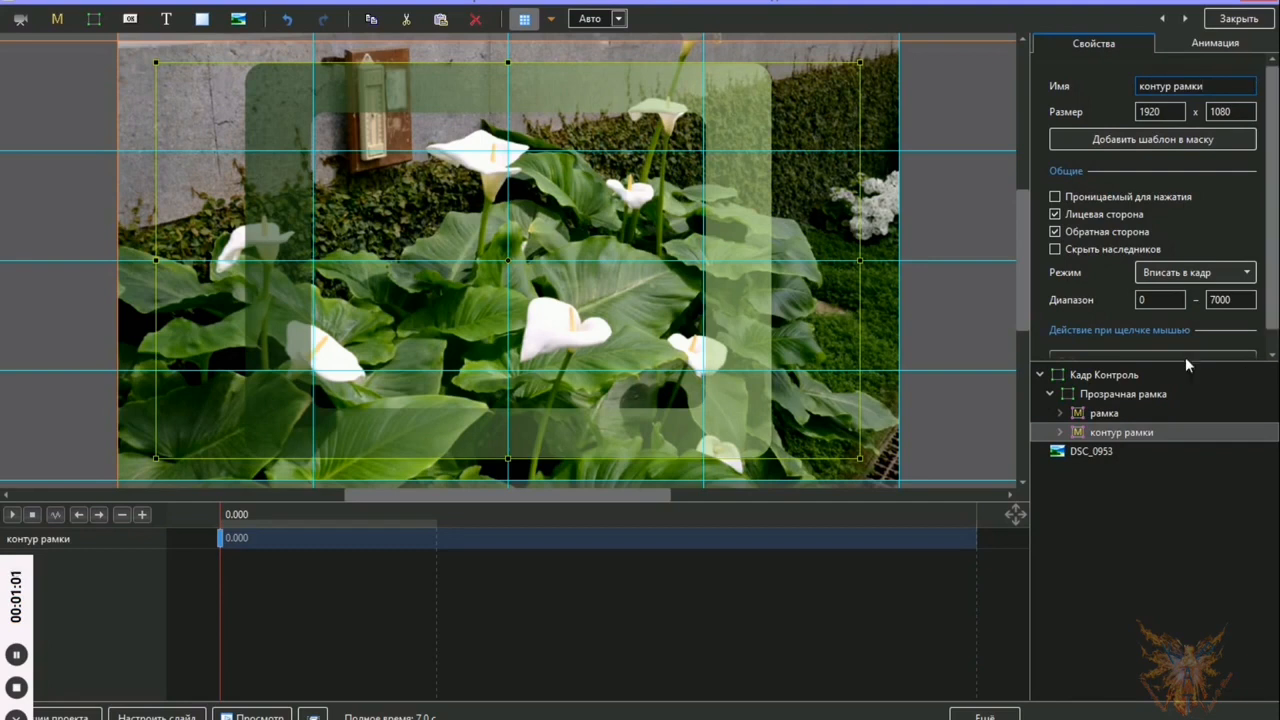
- Expand контур рамки and set the opacity of its Прямоугольник1 to 100
click(1060, 432)
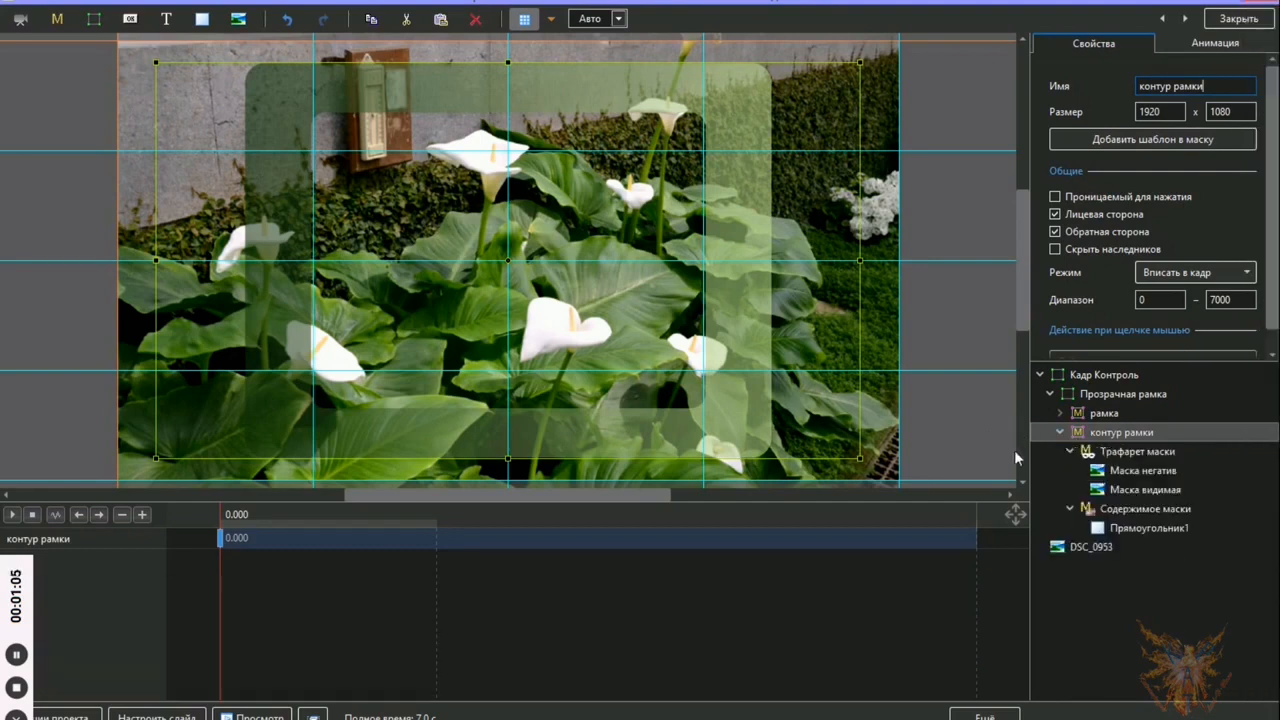
click(1168, 477)
click(1221, 46)
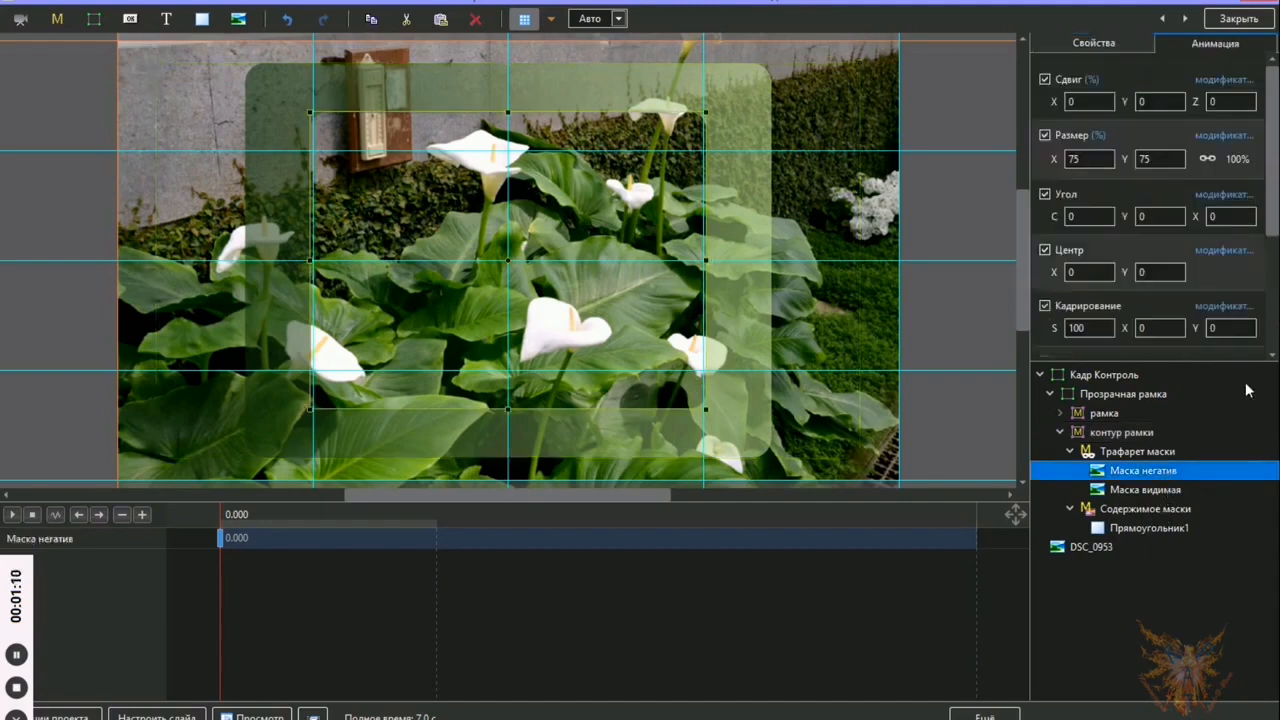
click(1152, 528)
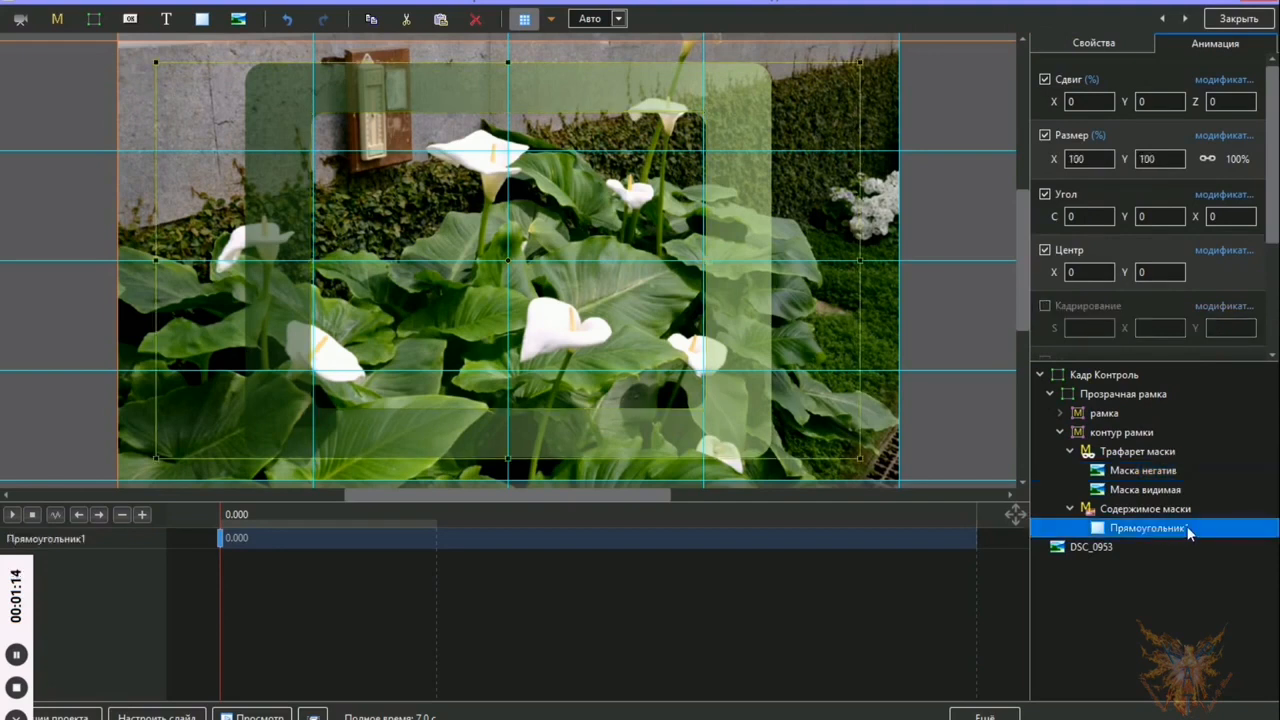
drag(1272, 157, 1272, 266)
double_click(1081, 204)
text(100)
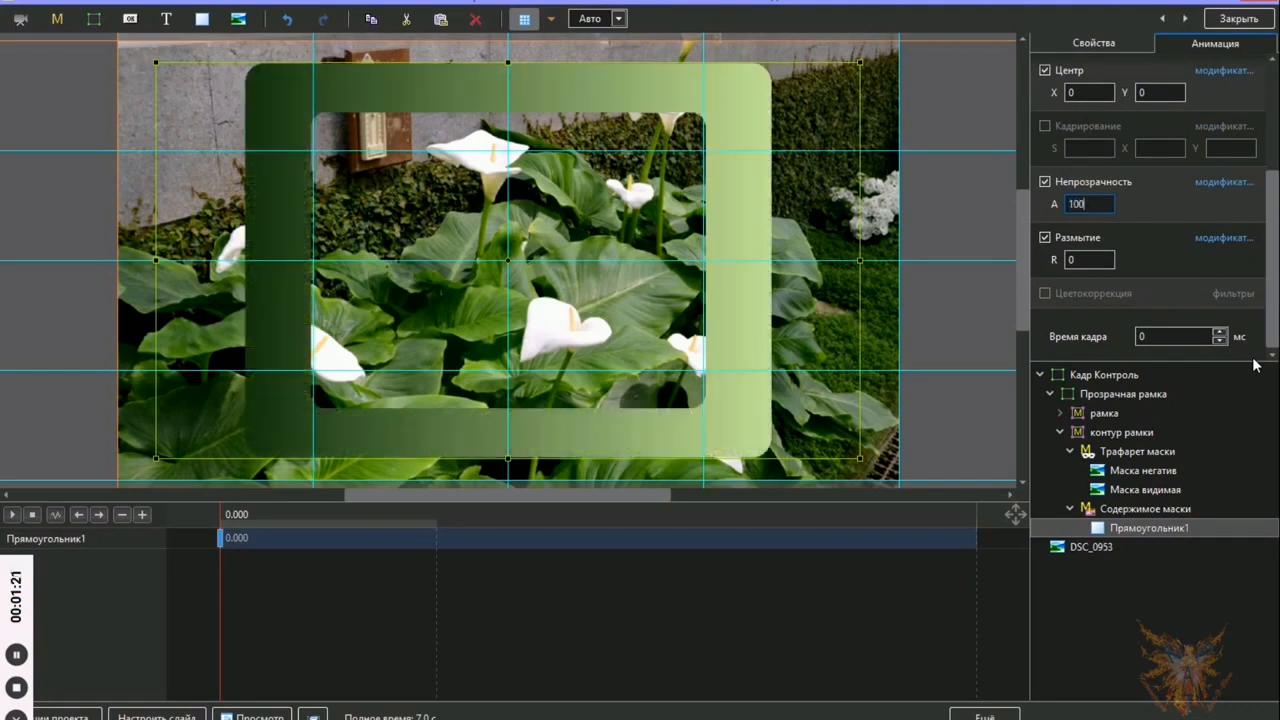
- Scale Маска негатив inside контур рамки up to 99% in both X and Y, and show its general properties
click(1157, 469)
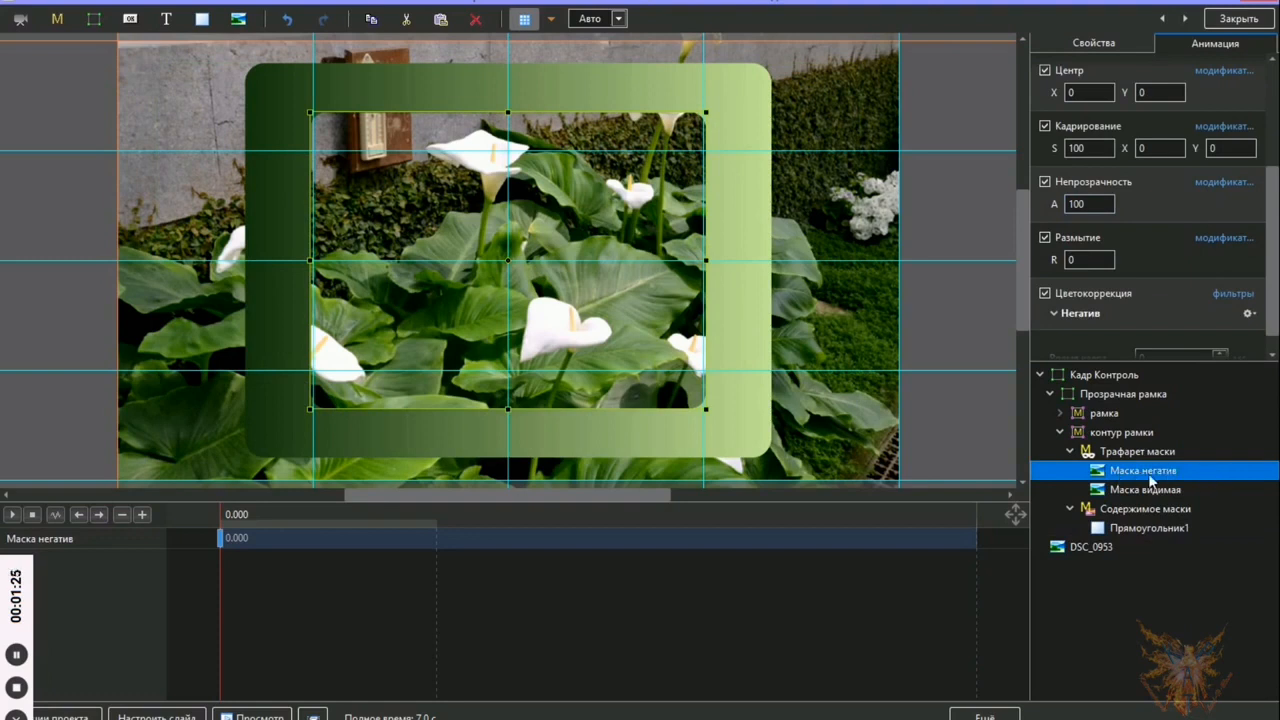
drag(1274, 217, 1277, 116)
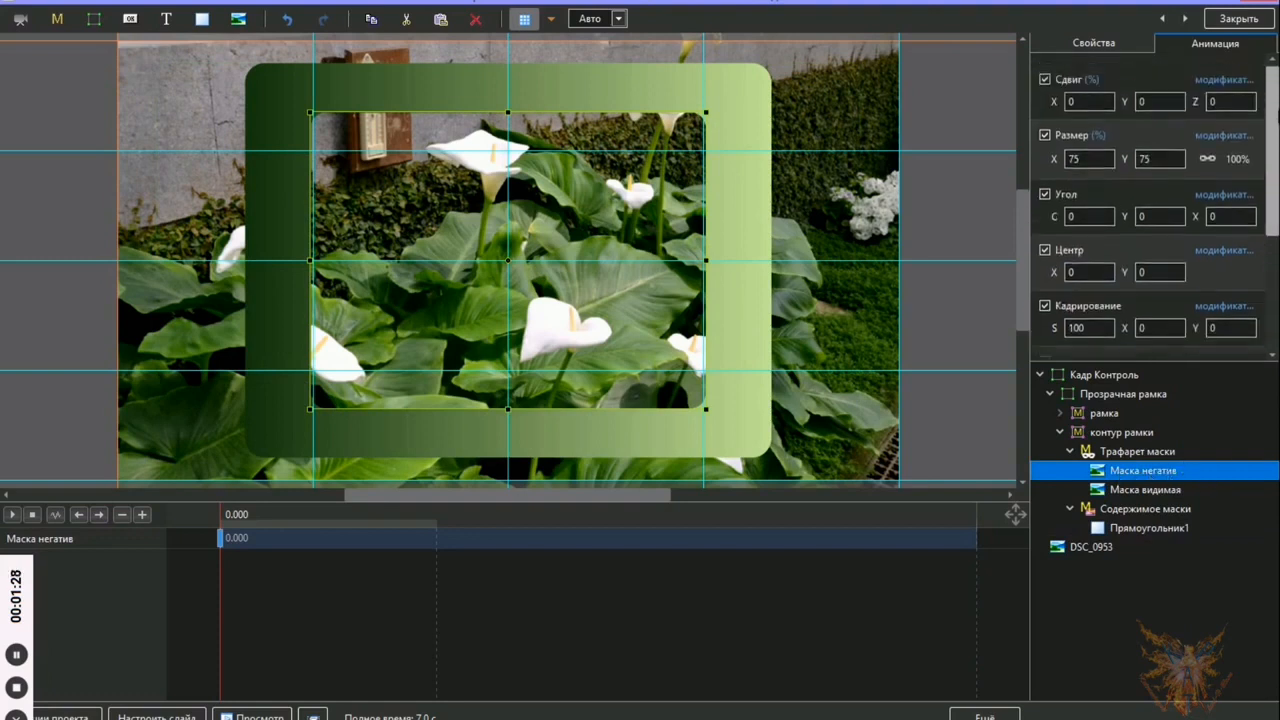
drag(1056, 159, 1073, 160)
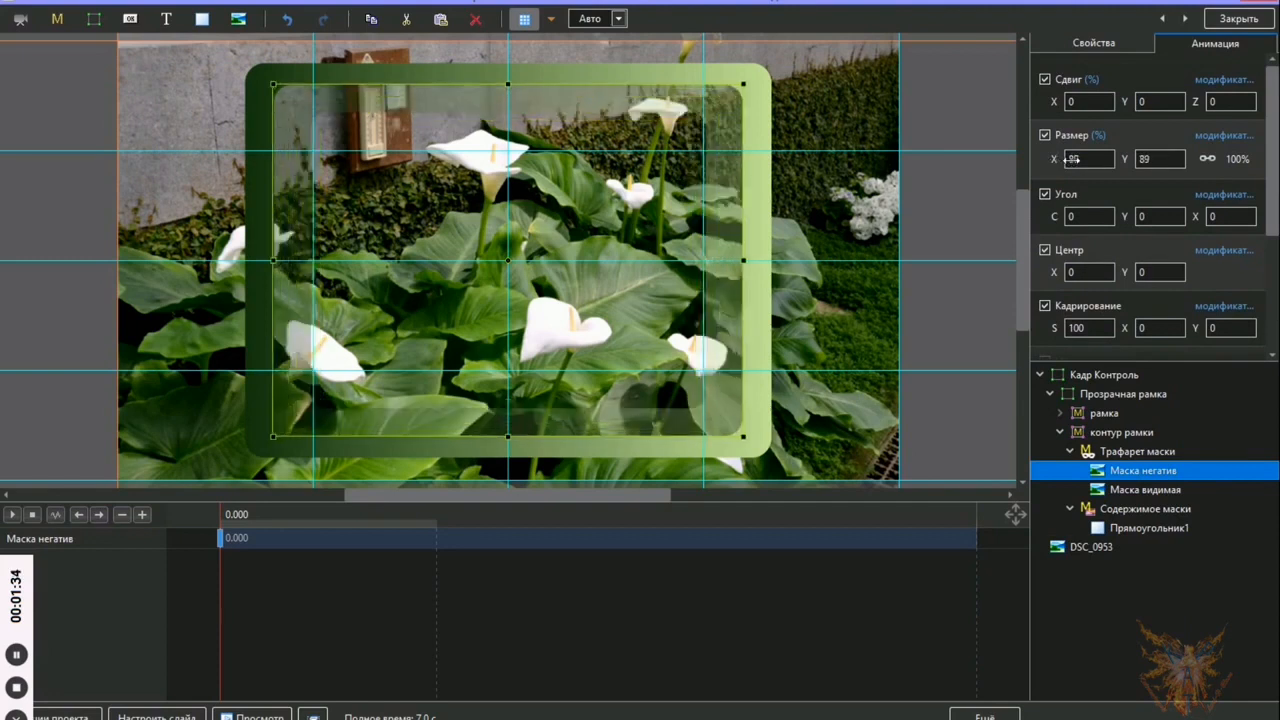
double_click(1073, 160)
text(99)
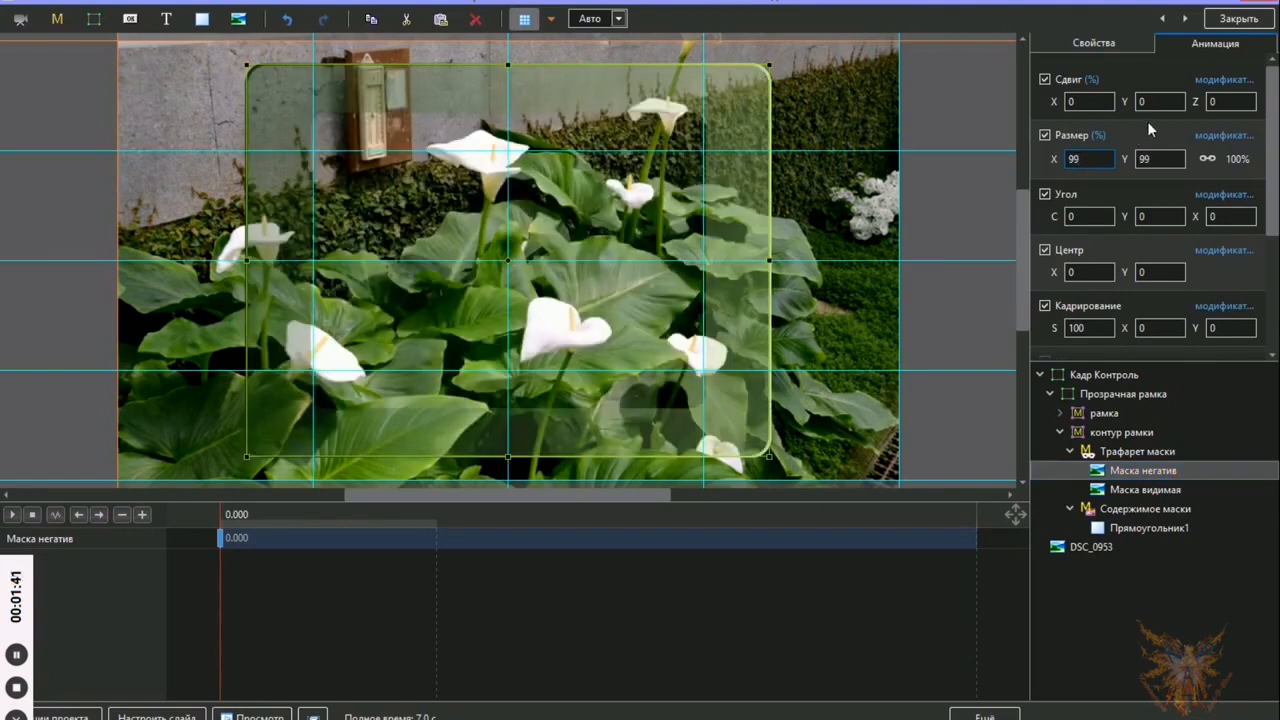
click(1094, 44)
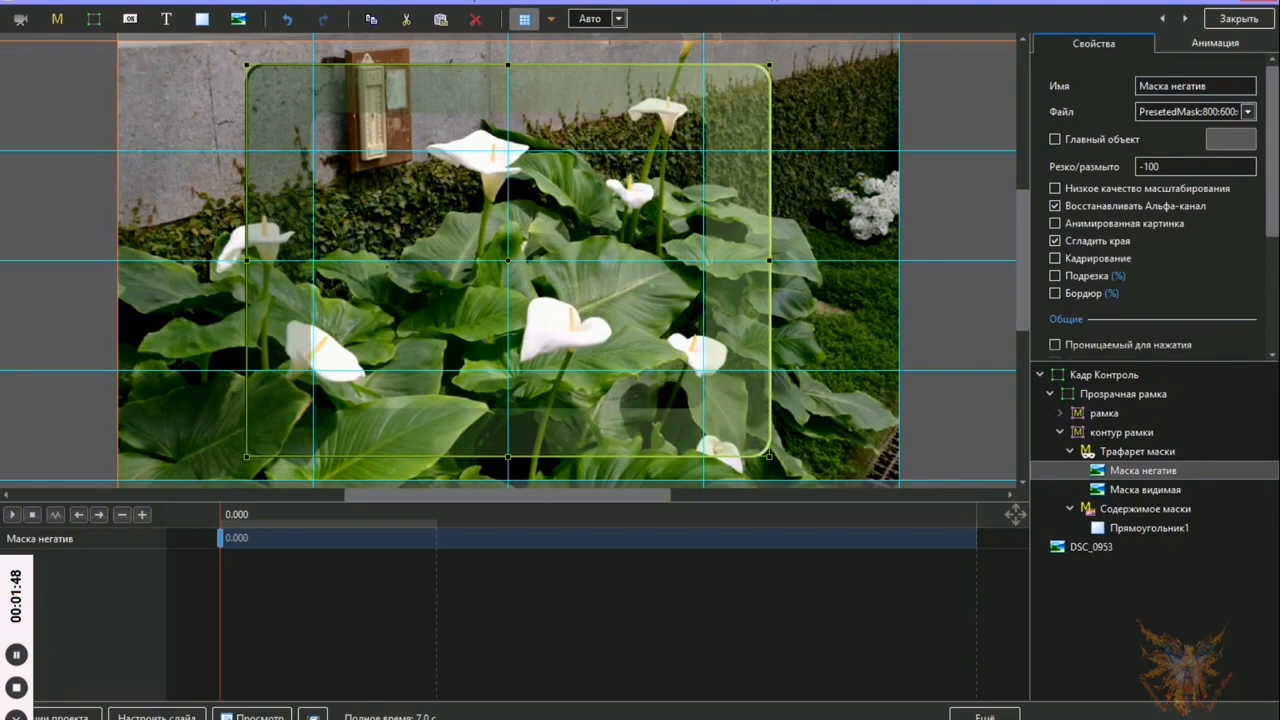
- Set the fill of Прямоугольник1 inside контур рамки to the Диагональная 1 gradient, then collapse контур рамки
click(1150, 528)
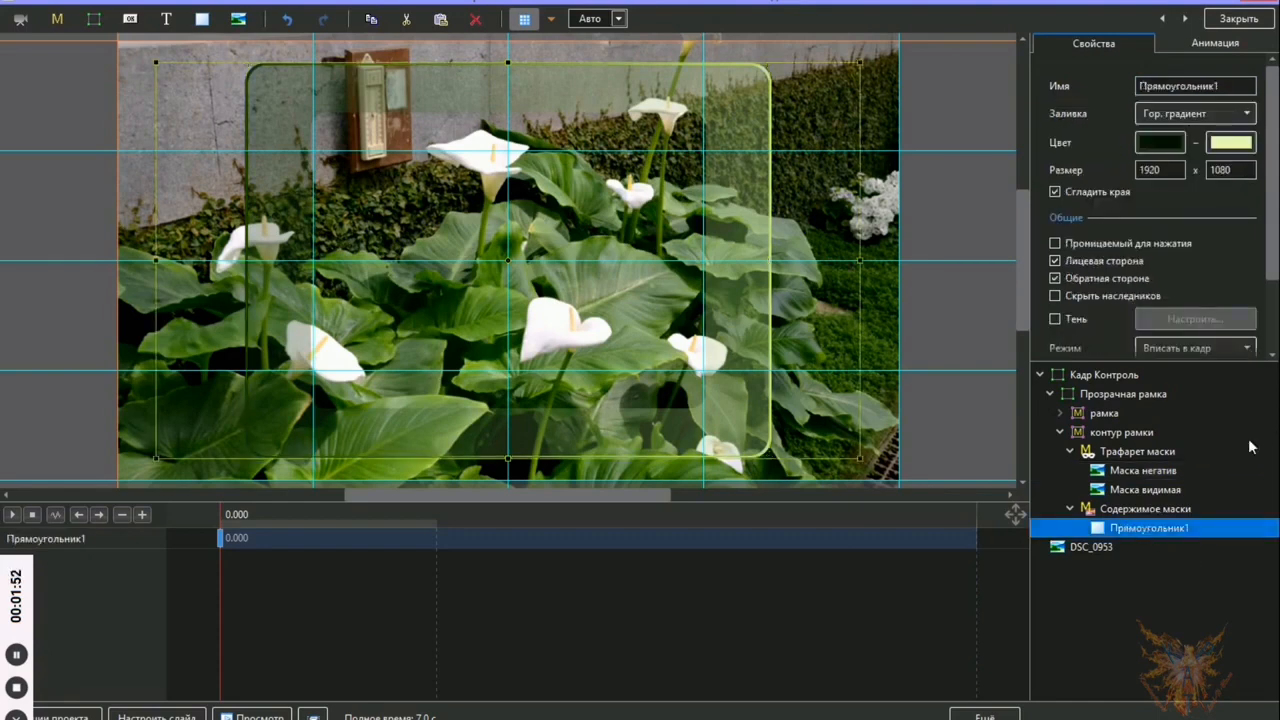
click(1247, 116)
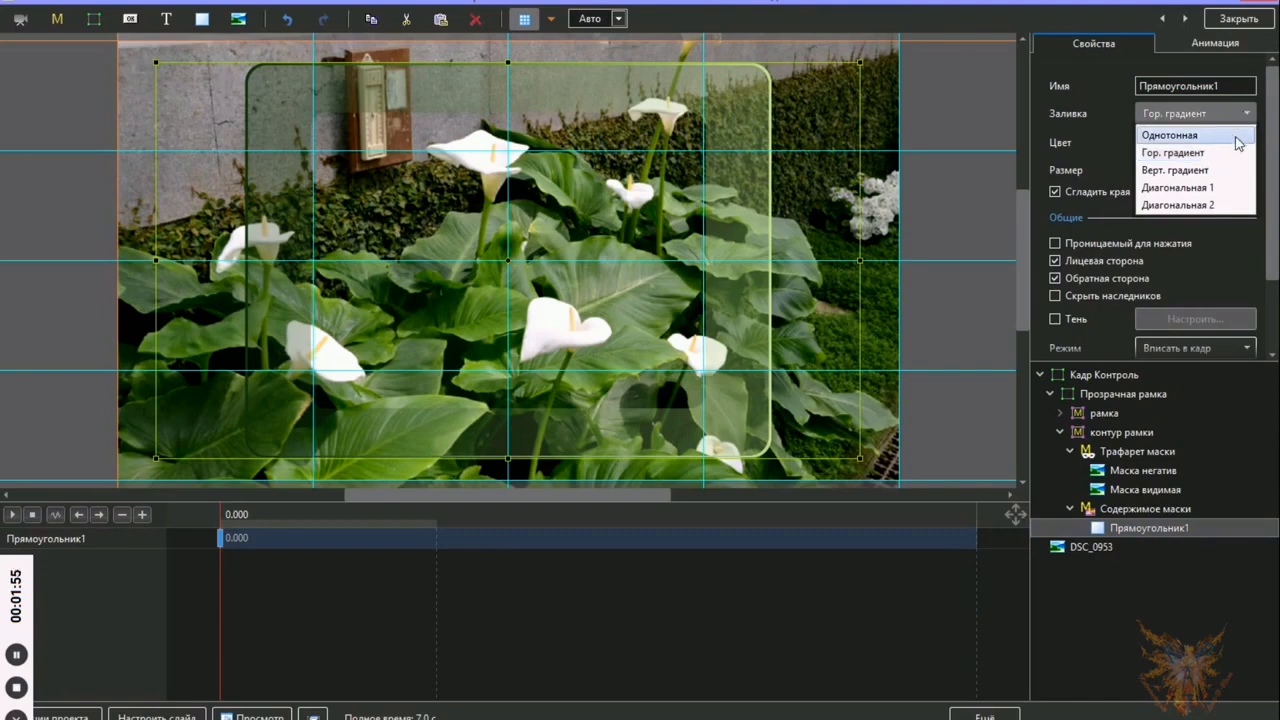
click(1222, 190)
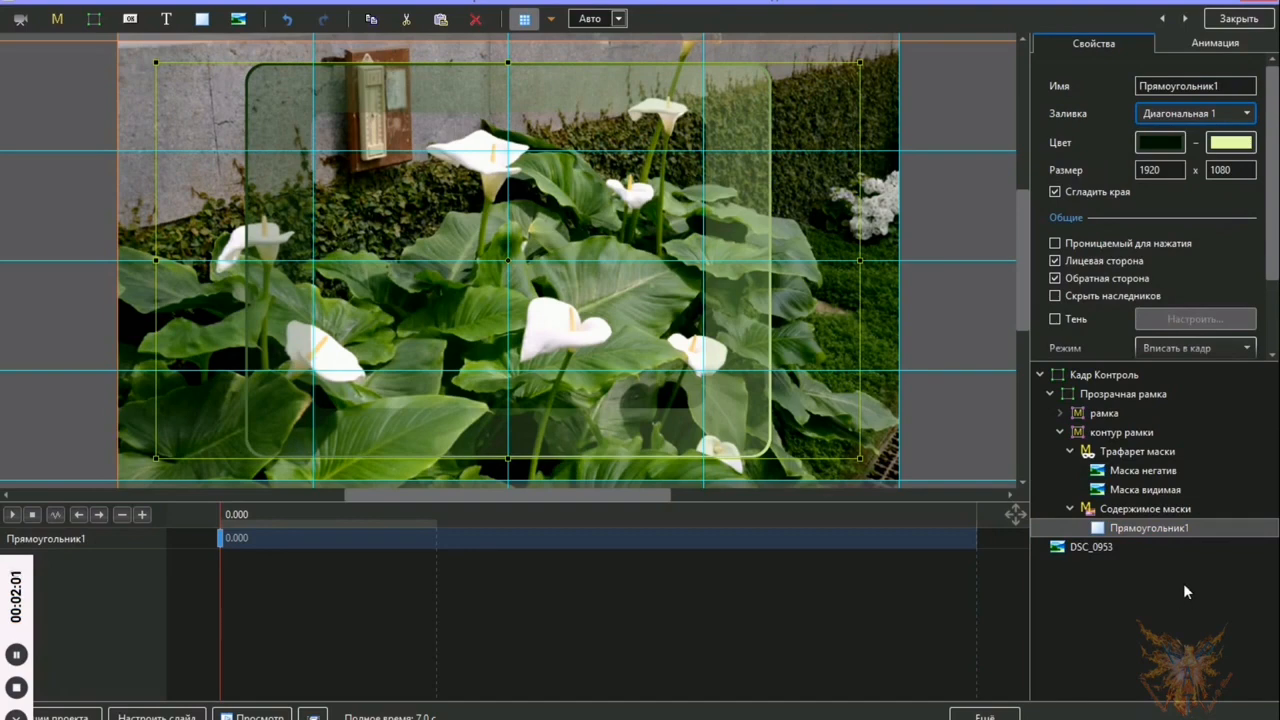
click(1060, 432)
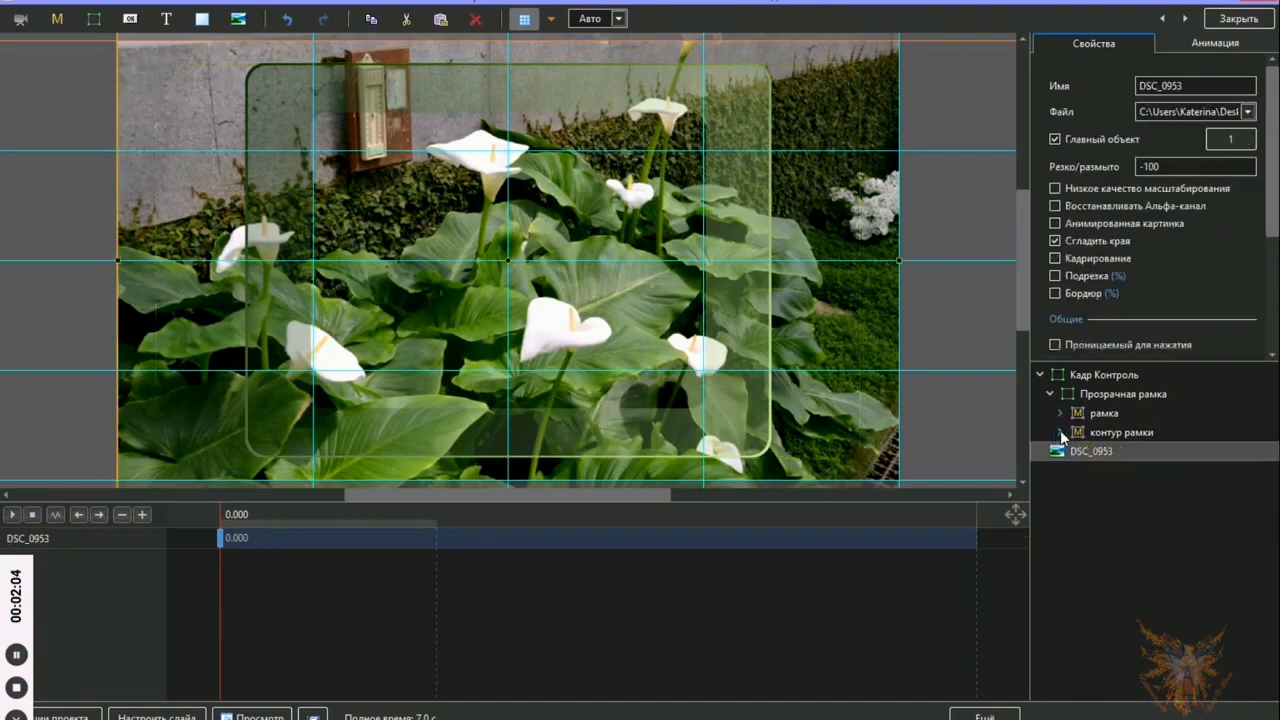
click(1104, 413)
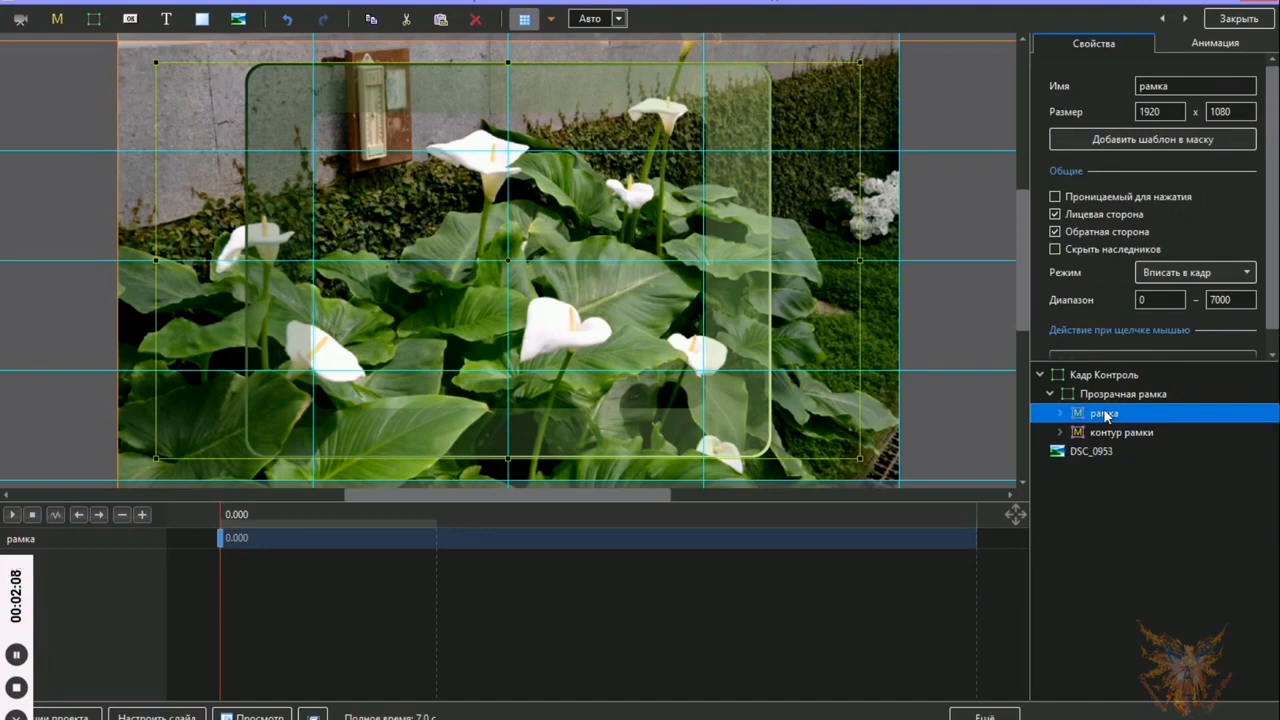
click(1138, 434)
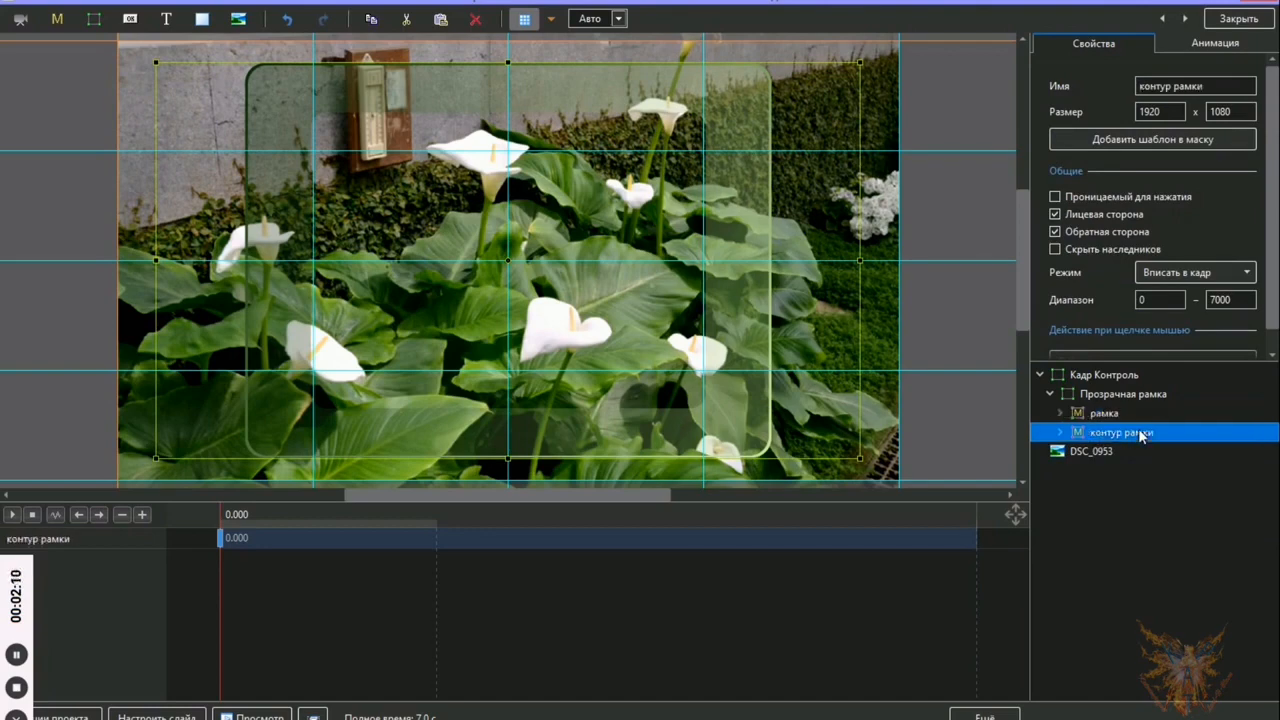
click(15, 691)
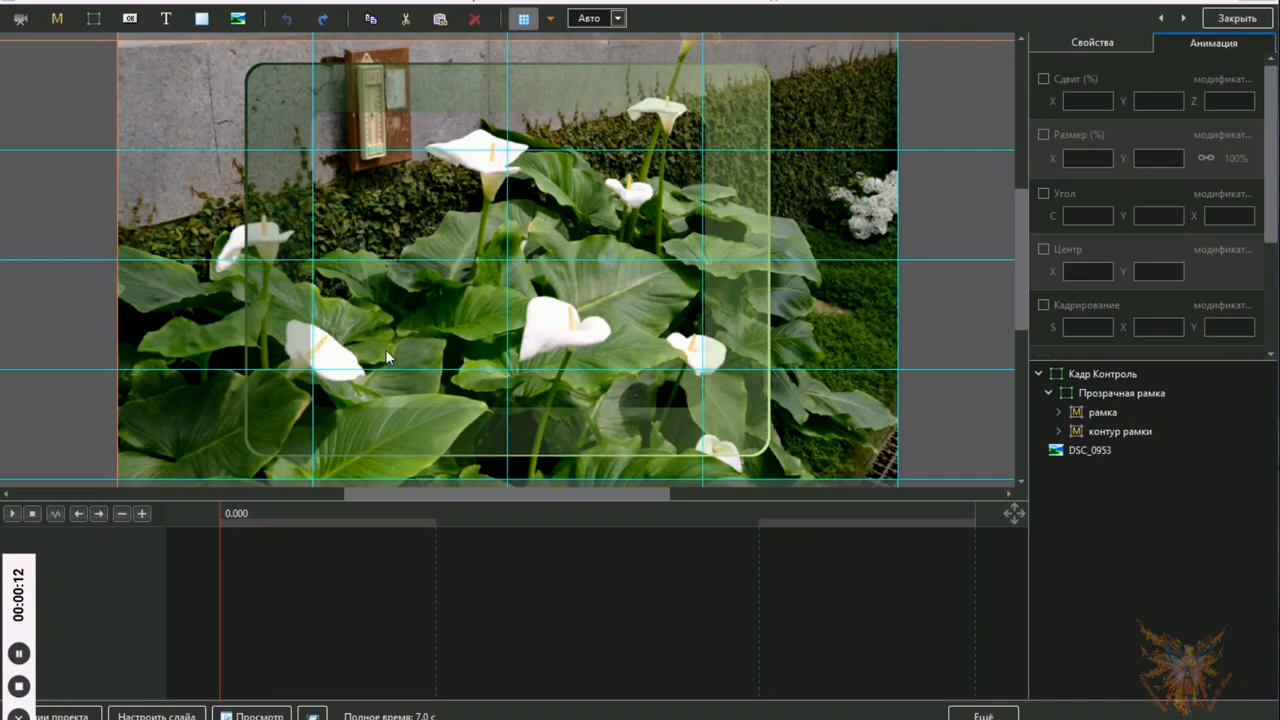
- Copy the рамка mask container and paste the duplicate inside the Прозрачная рамка frame, above контур рамки
click(1103, 413)
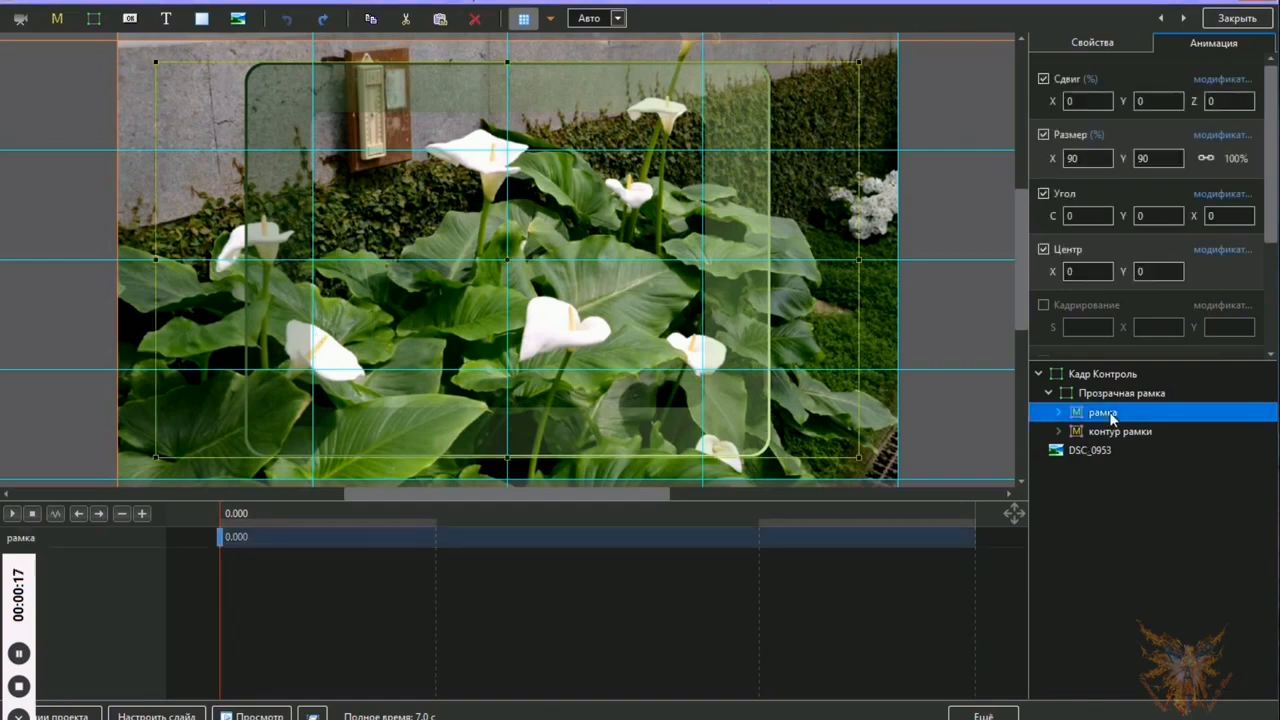
right_click(1112, 420)
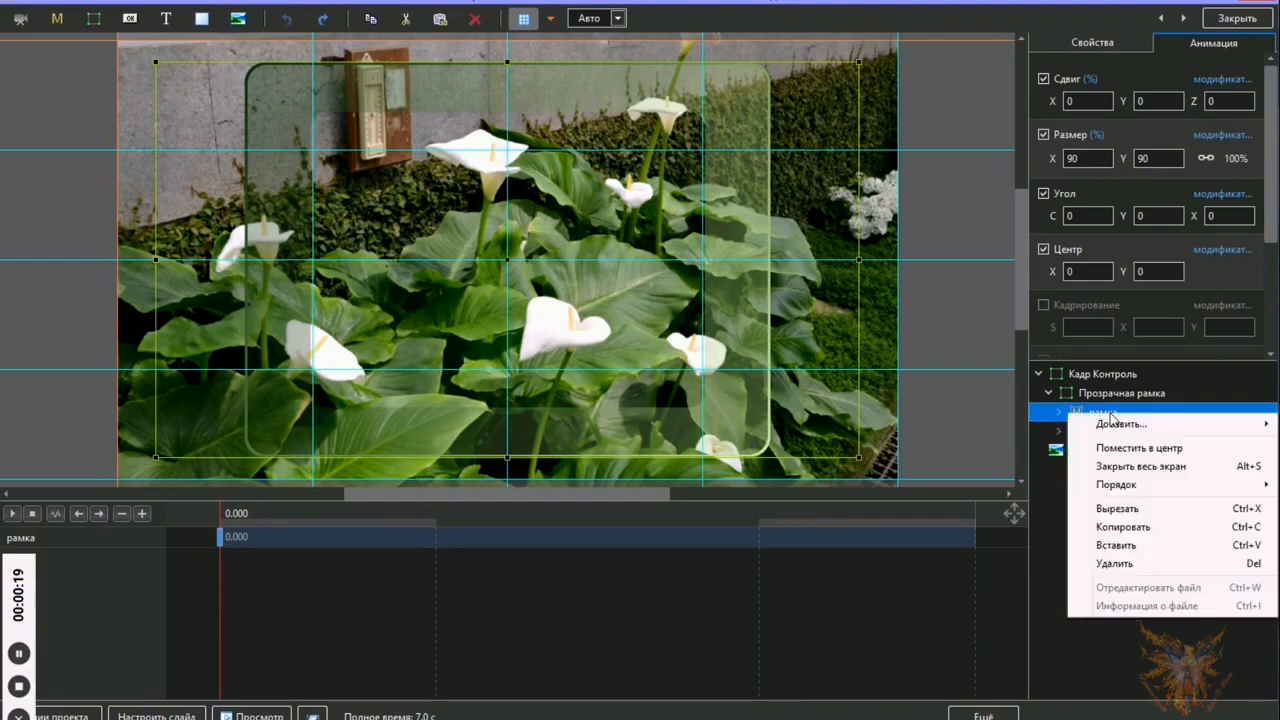
click(1124, 527)
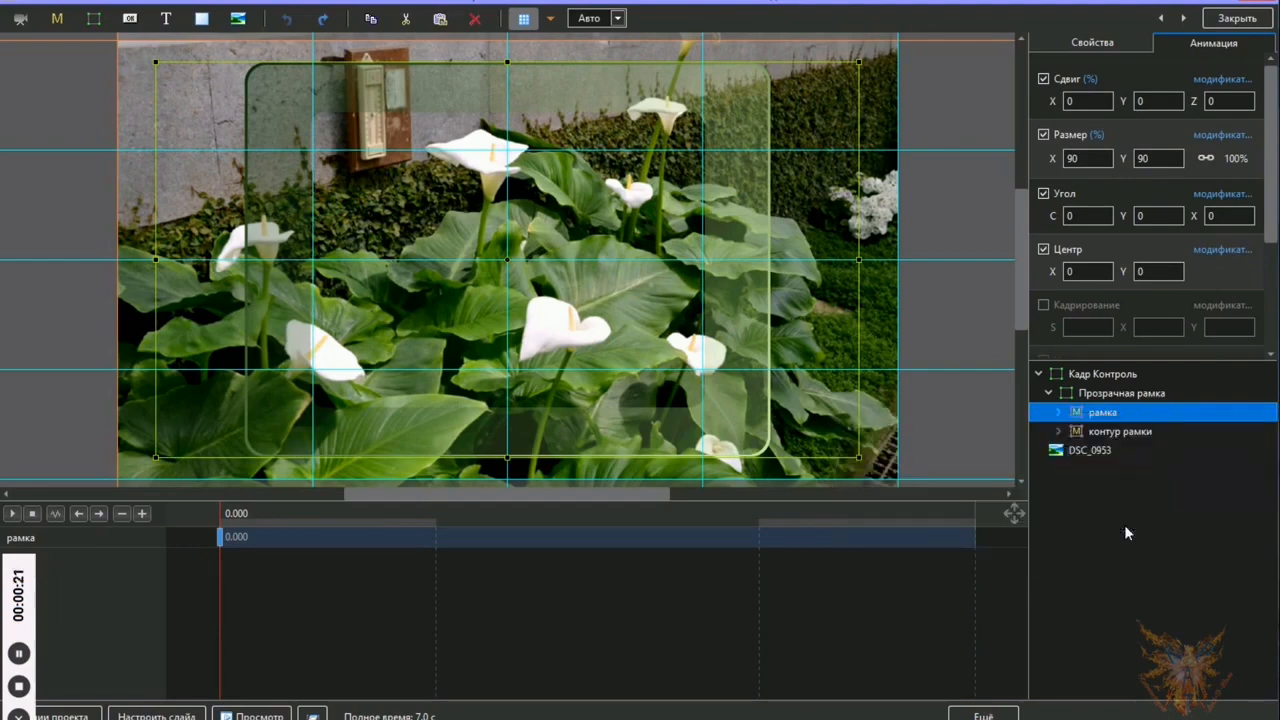
click(1101, 395)
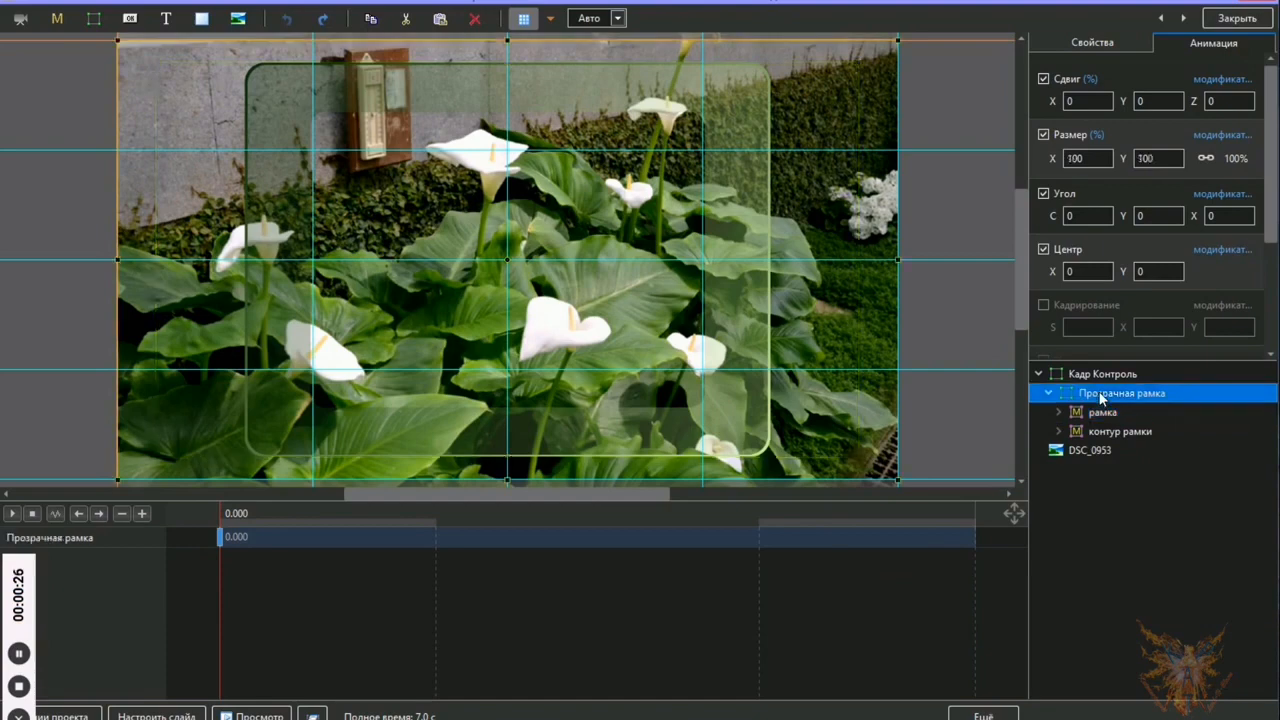
right_click(1101, 396)
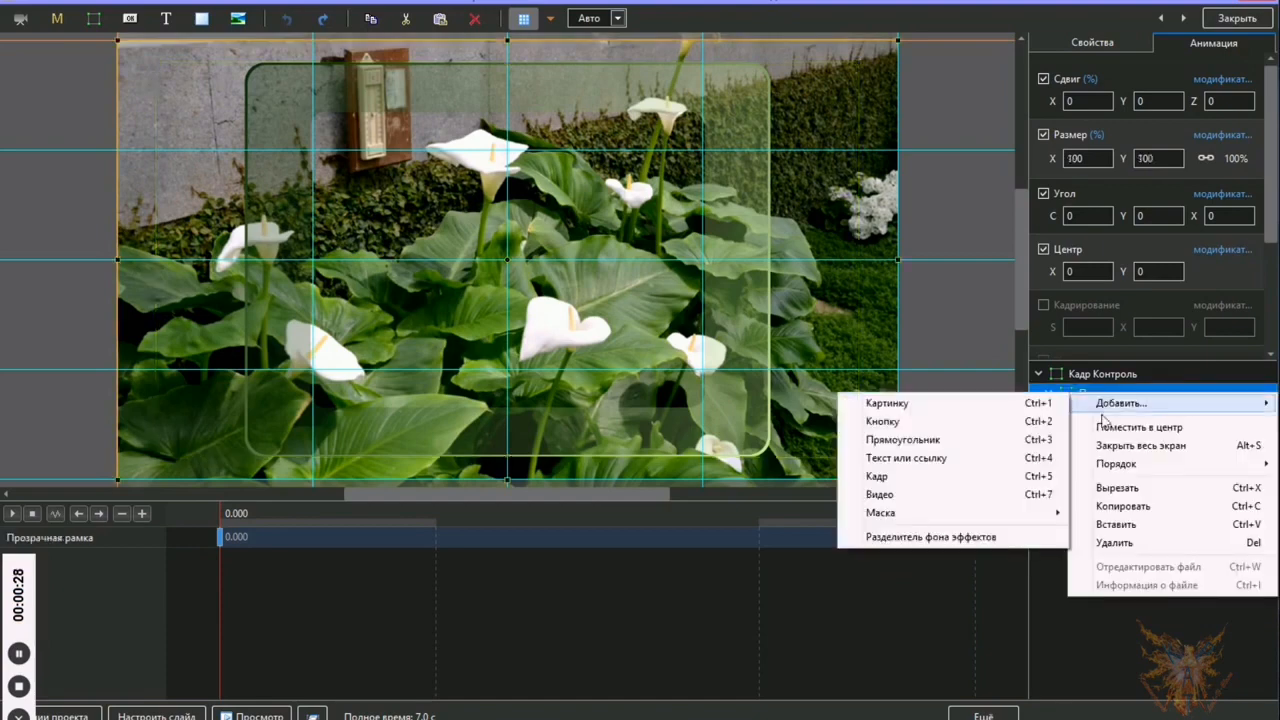
click(1114, 524)
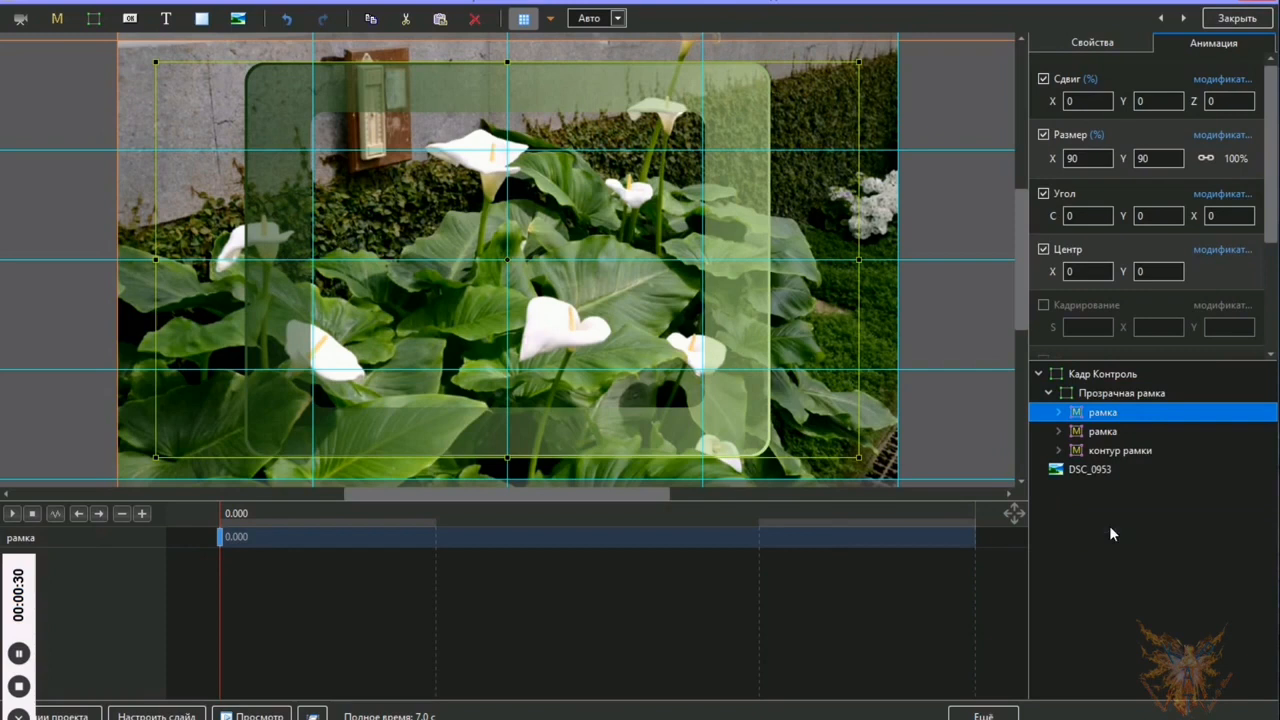
- Rename the upper of the two рамка mask containers to "фото"
click(1090, 44)
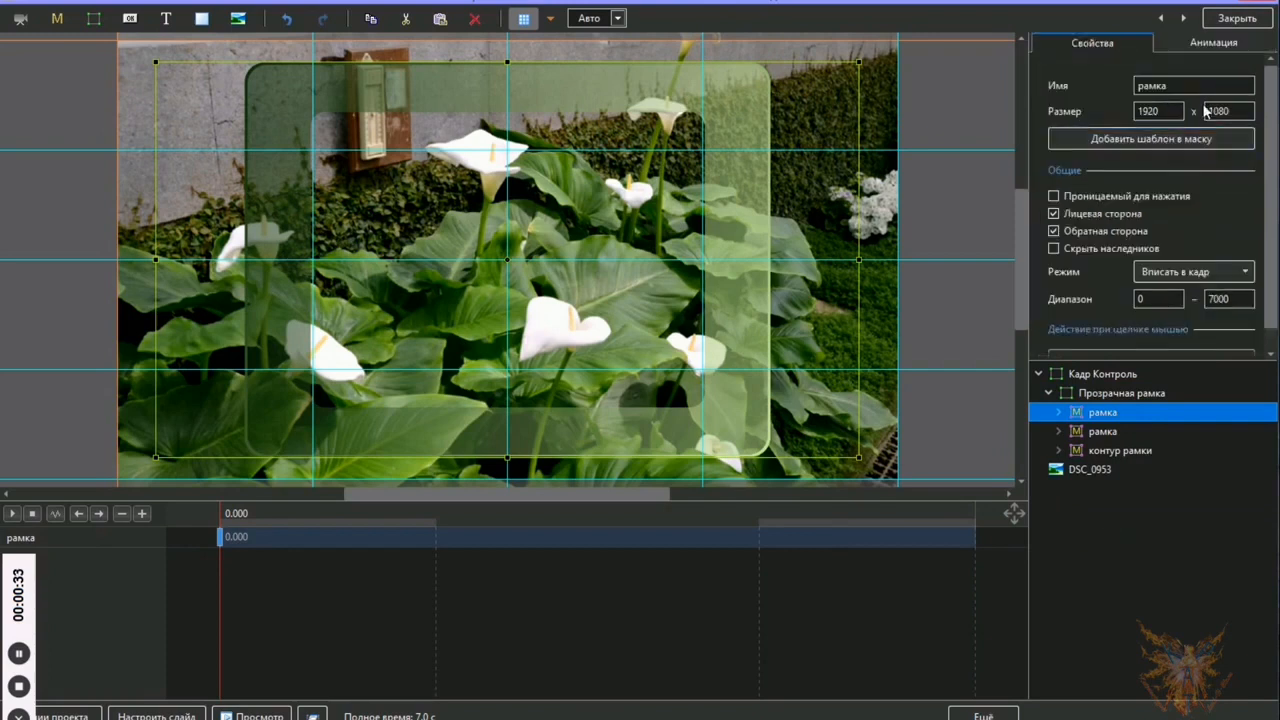
click(1240, 88)
text(фото)
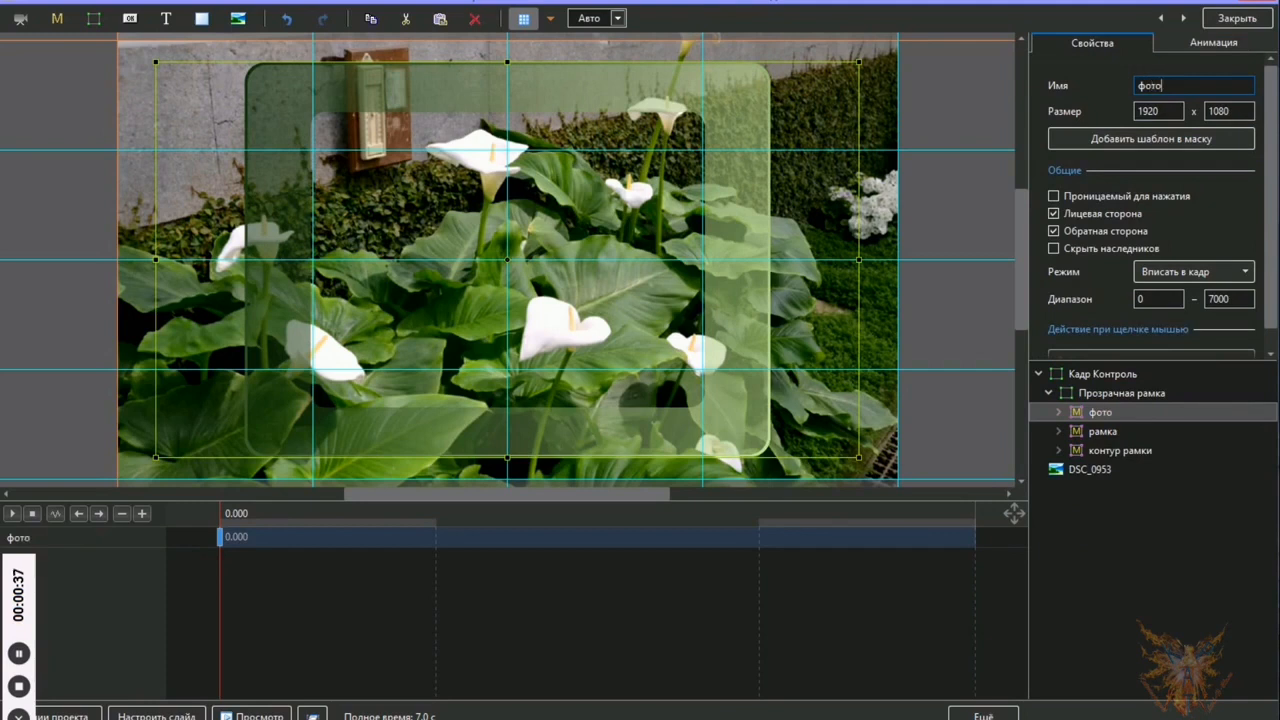
- Expand the фото container and delete its Прямоугольник1 and Маска негатив objects
click(1059, 411)
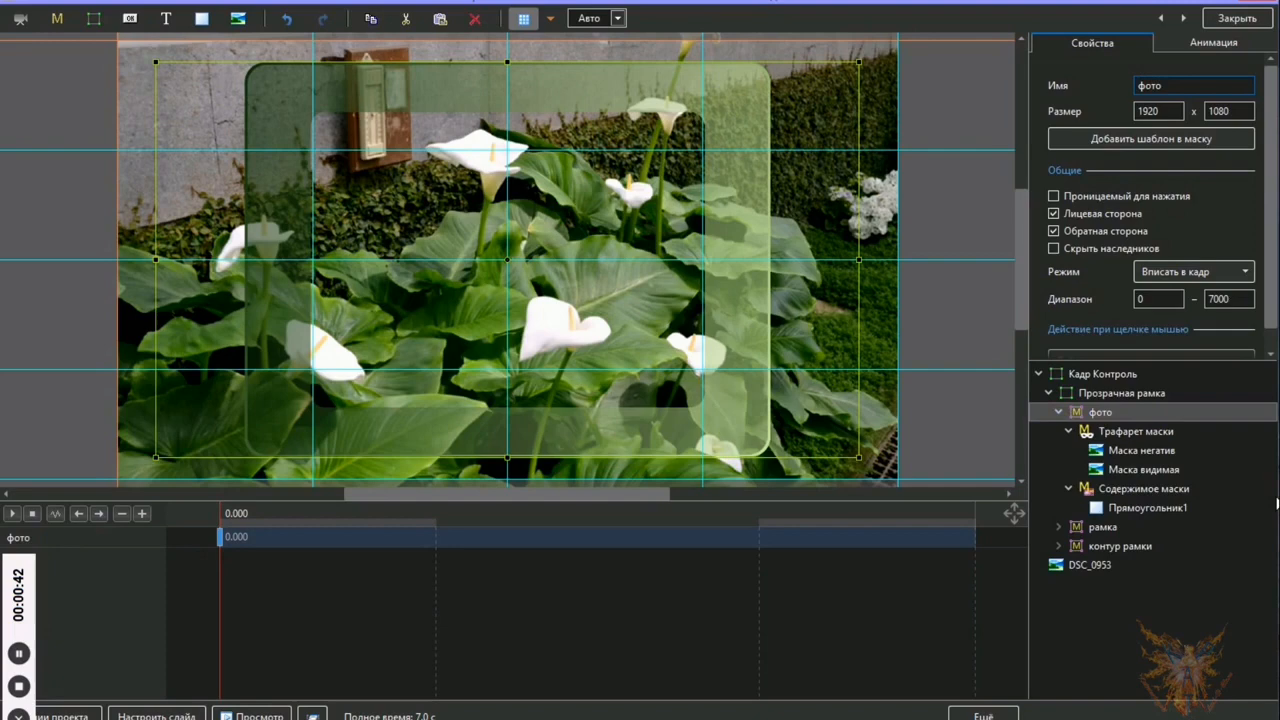
click(1150, 508)
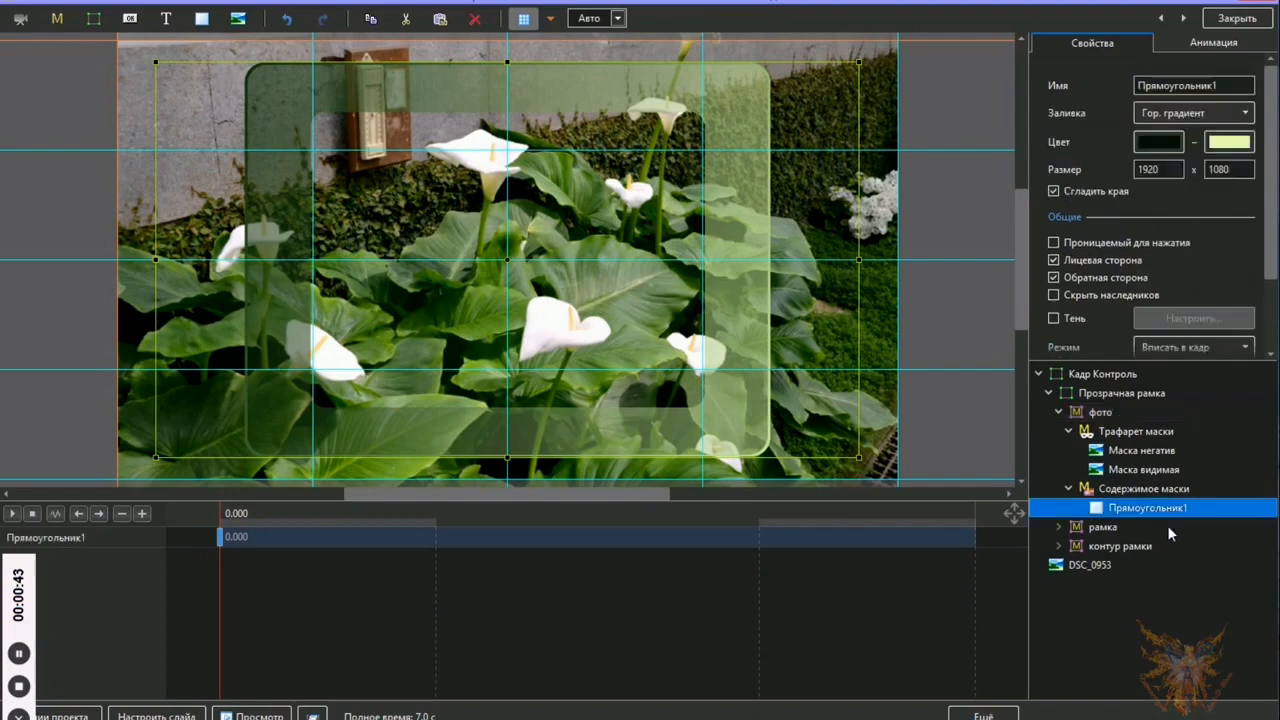
click(474, 20)
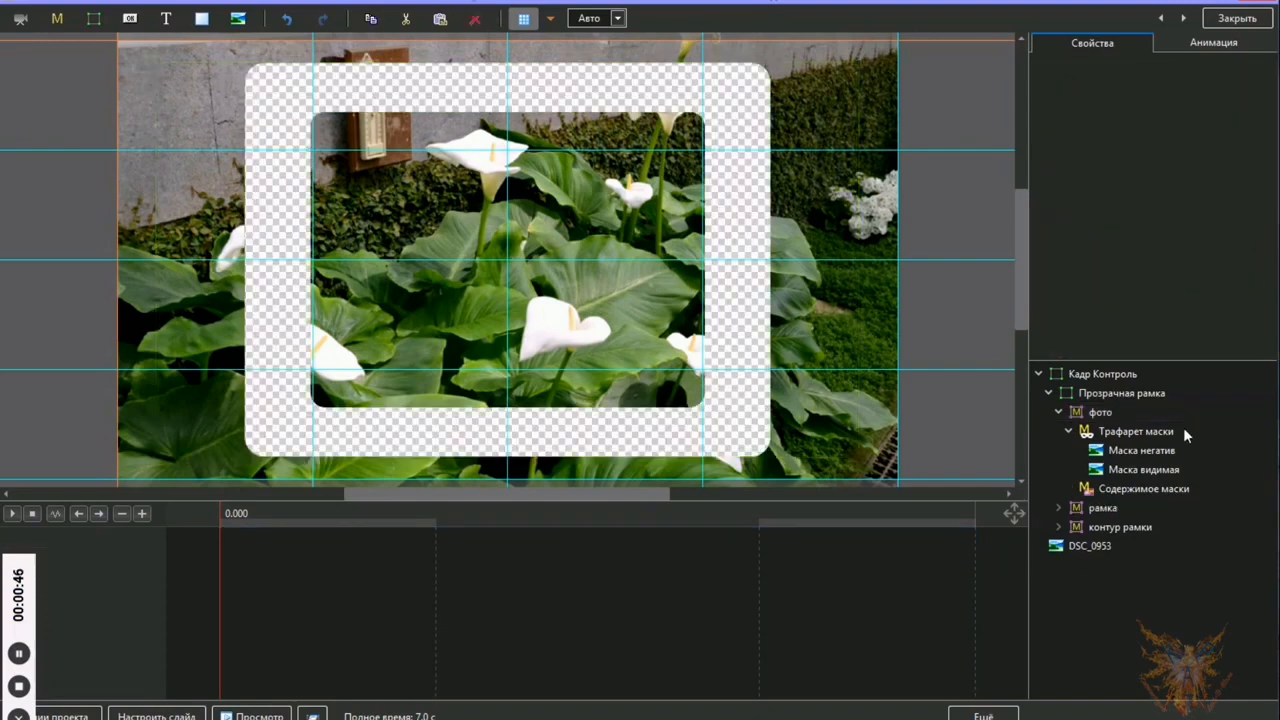
click(1150, 452)
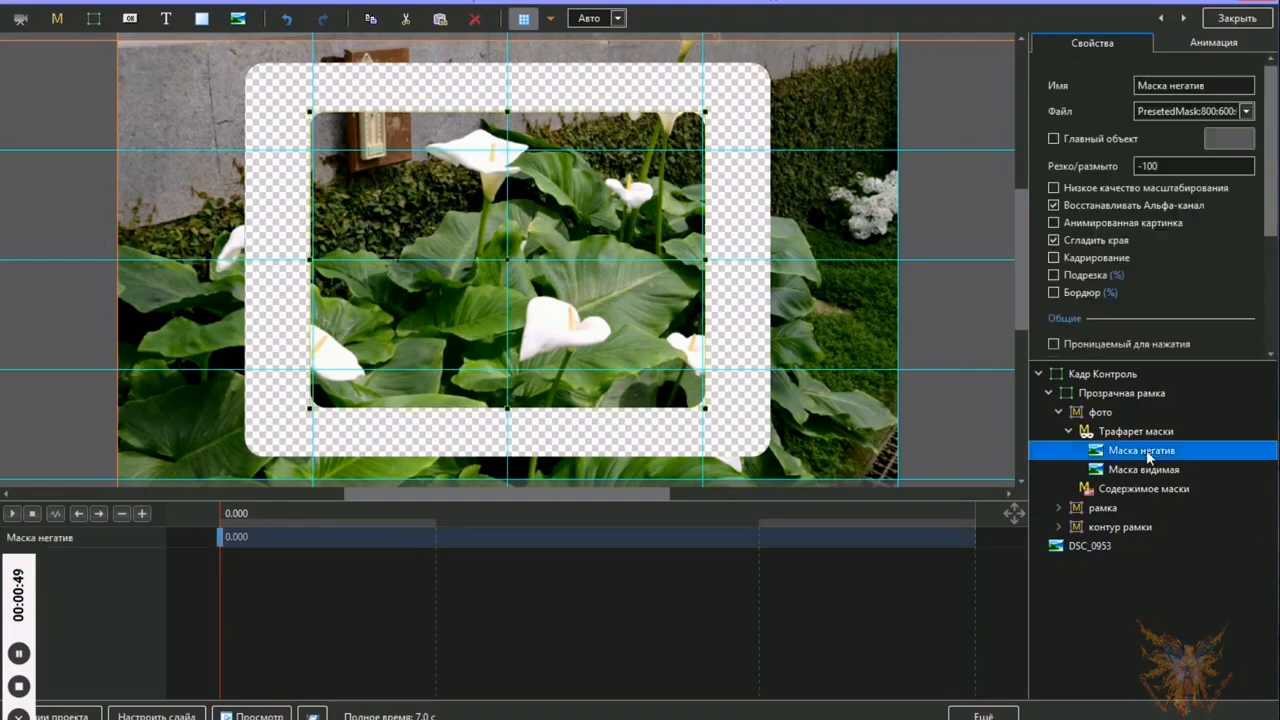
click(474, 20)
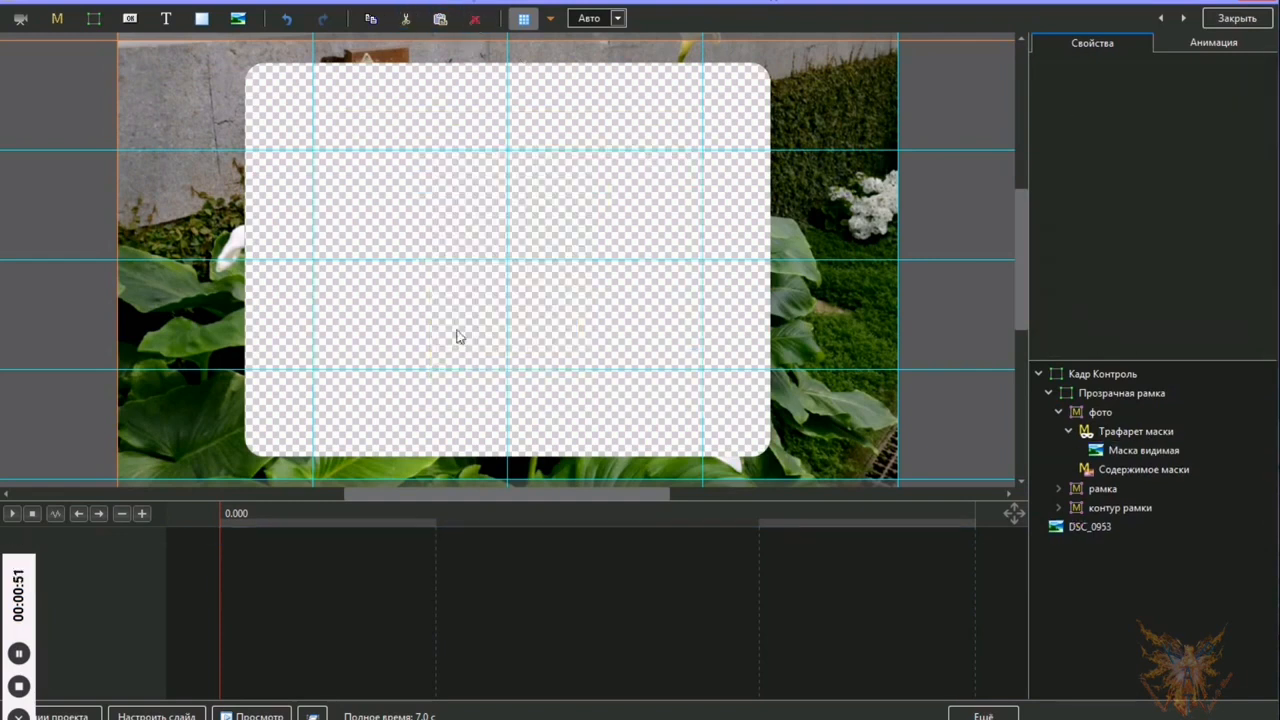
- Add the picture DSC_0957 to Содержимое маски of the фото container
click(1148, 469)
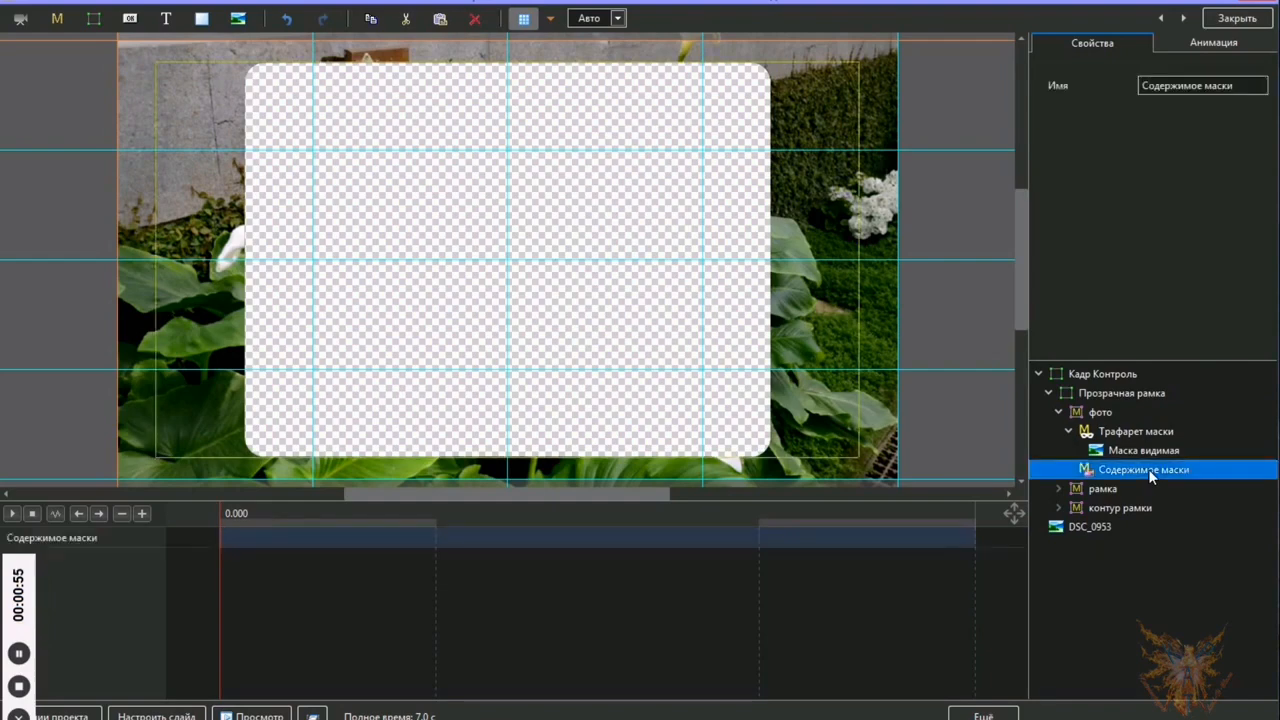
right_click(1148, 469)
mouse_move(1120, 481)
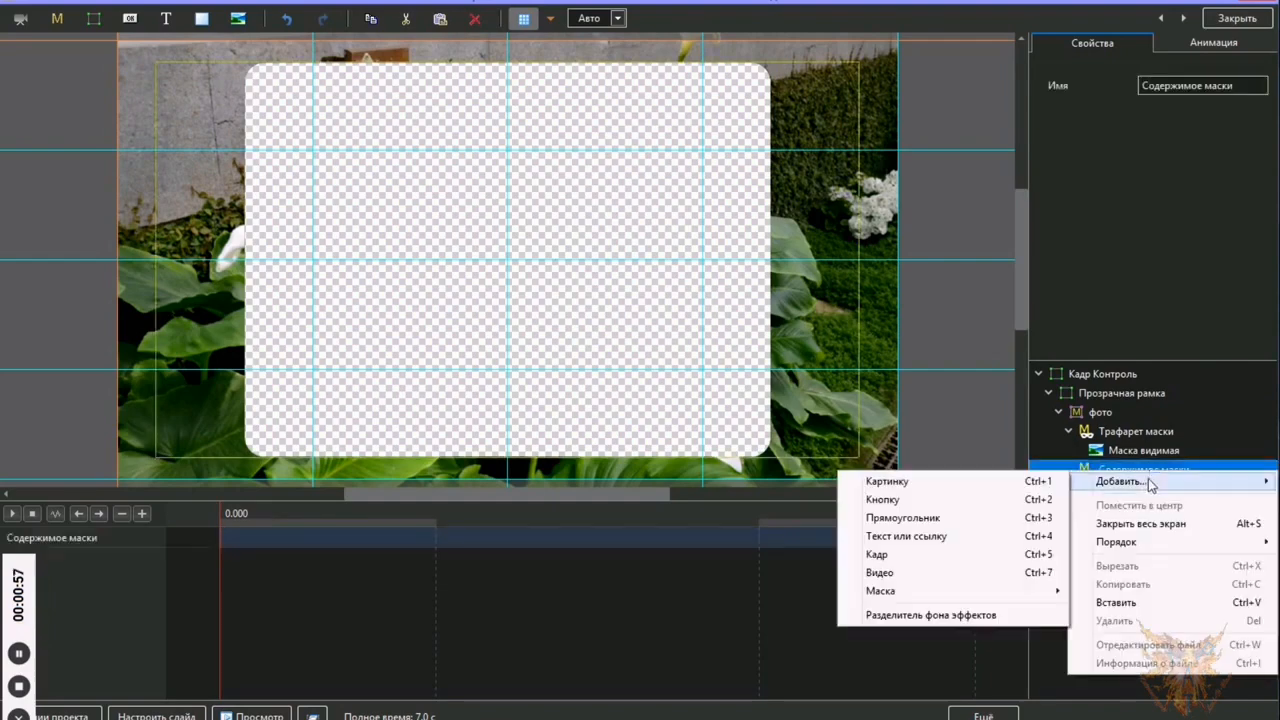
click(987, 483)
drag(398, 128, 397, 283)
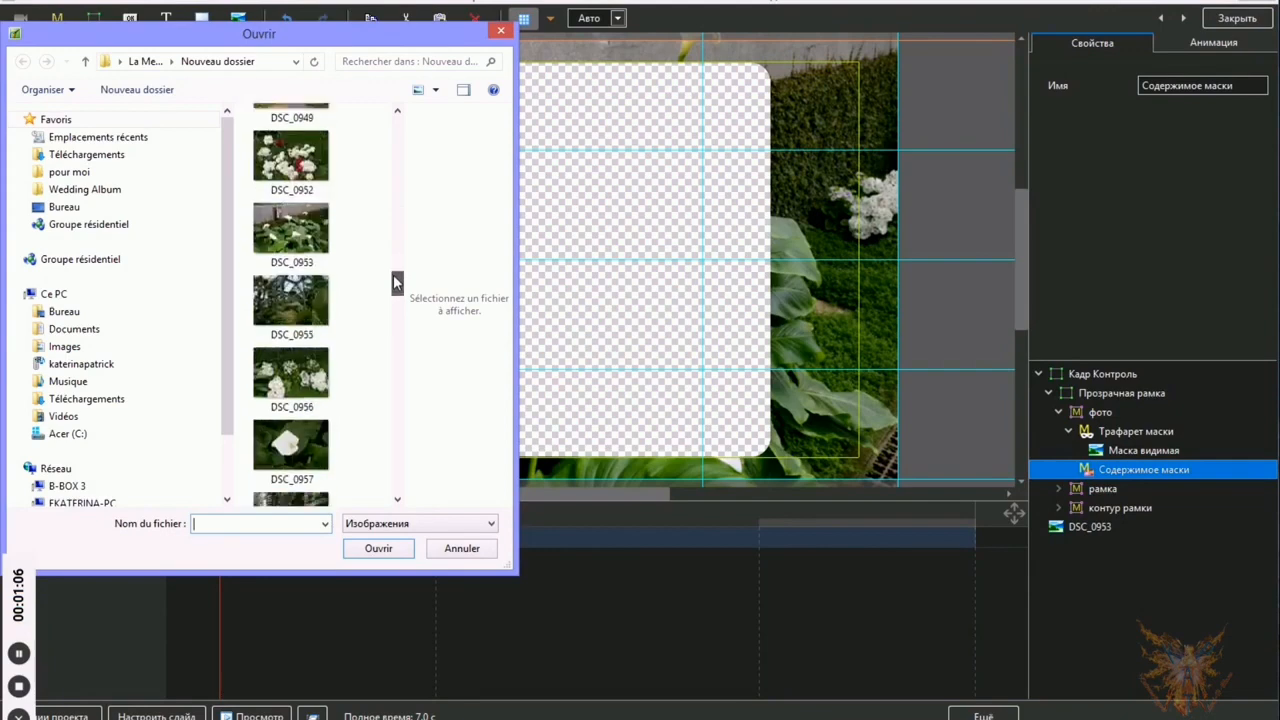
click(290, 445)
click(378, 548)
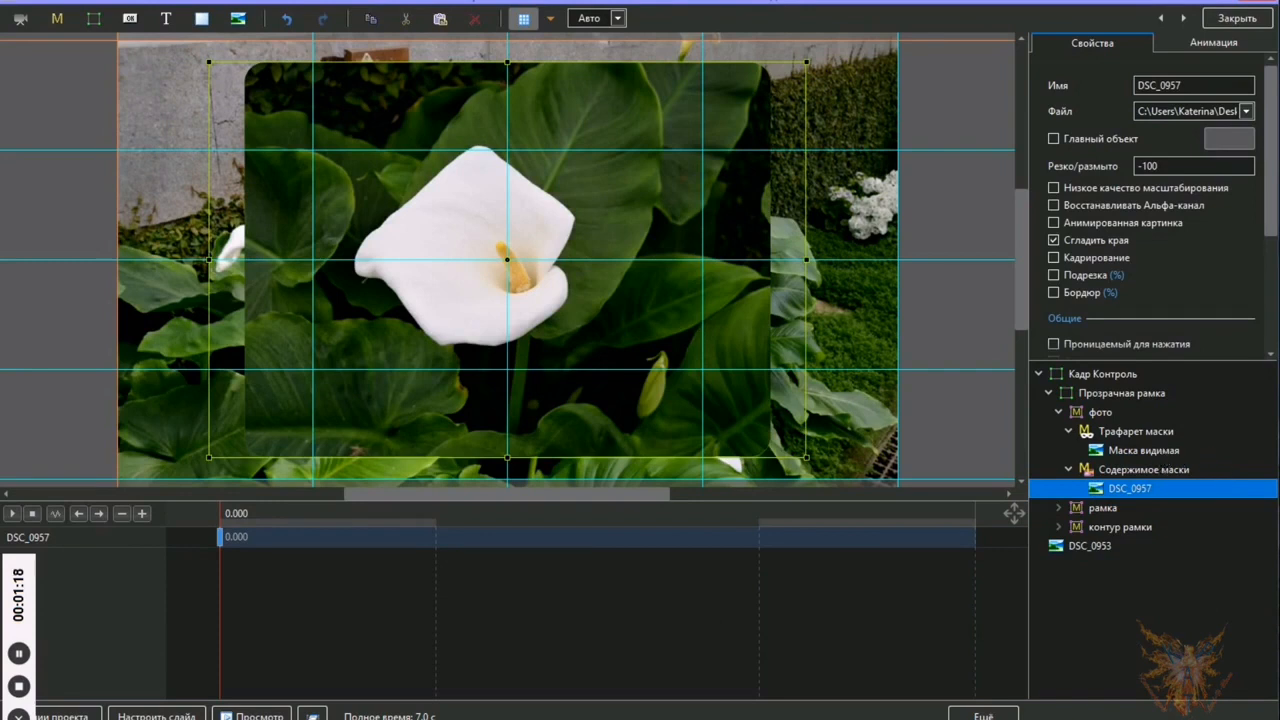
- Scale Маска видимая inside the фото container to 75% in both X and Y
click(1216, 42)
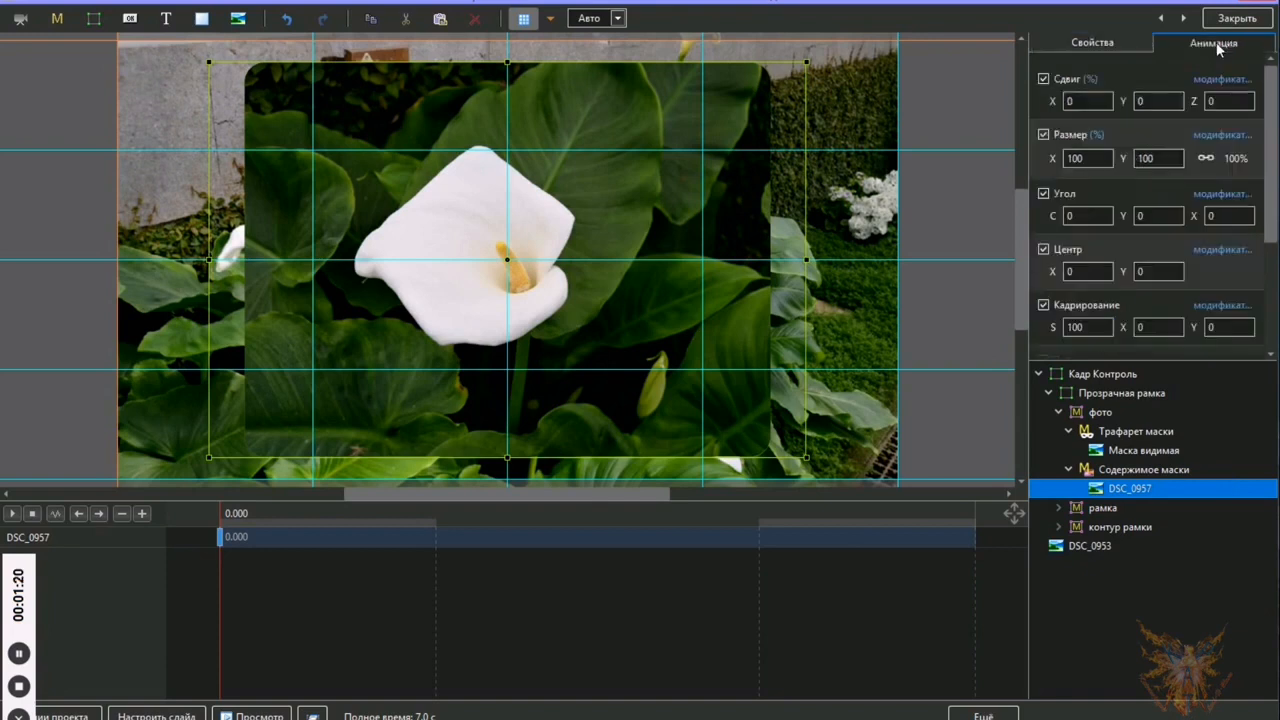
click(1159, 456)
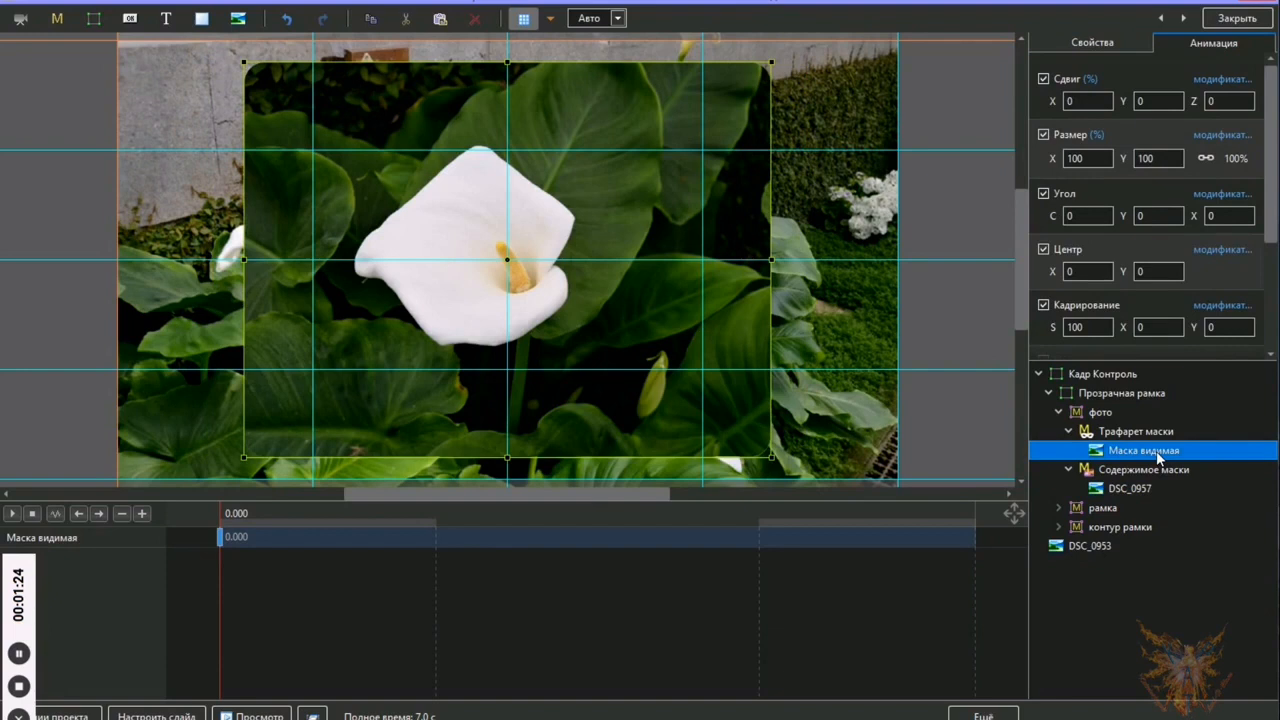
click(1052, 158)
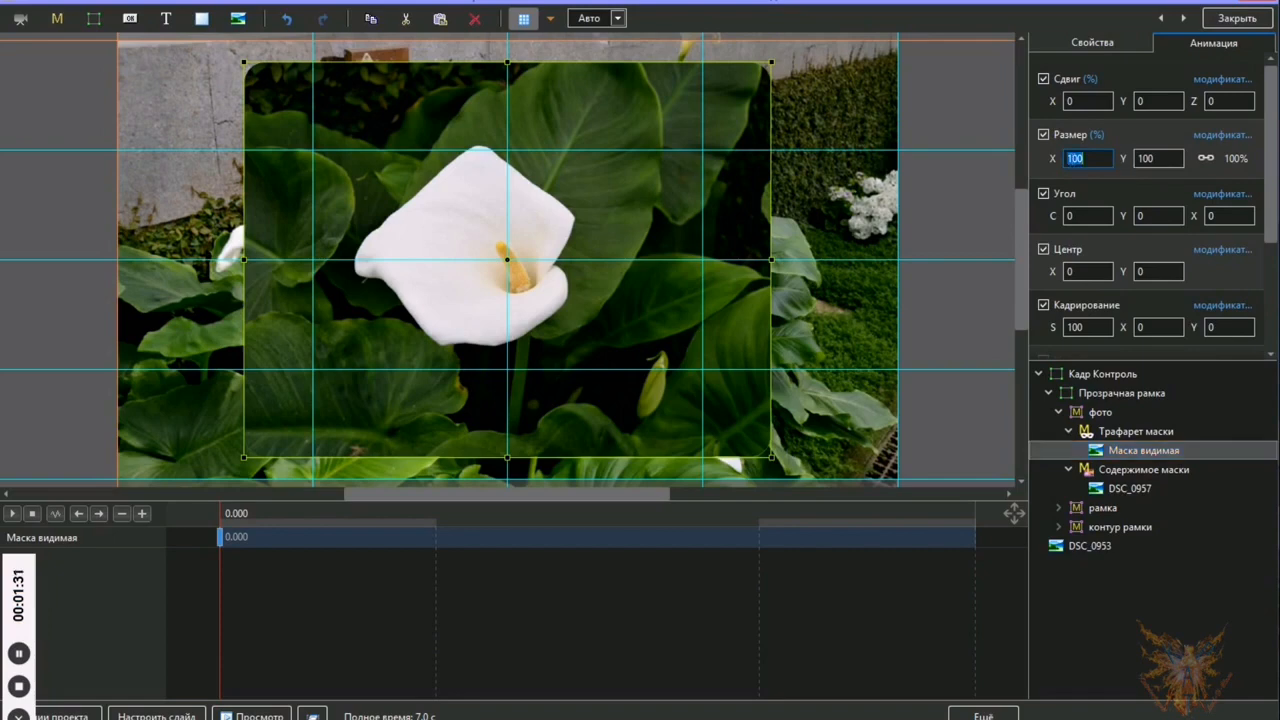
text(75)
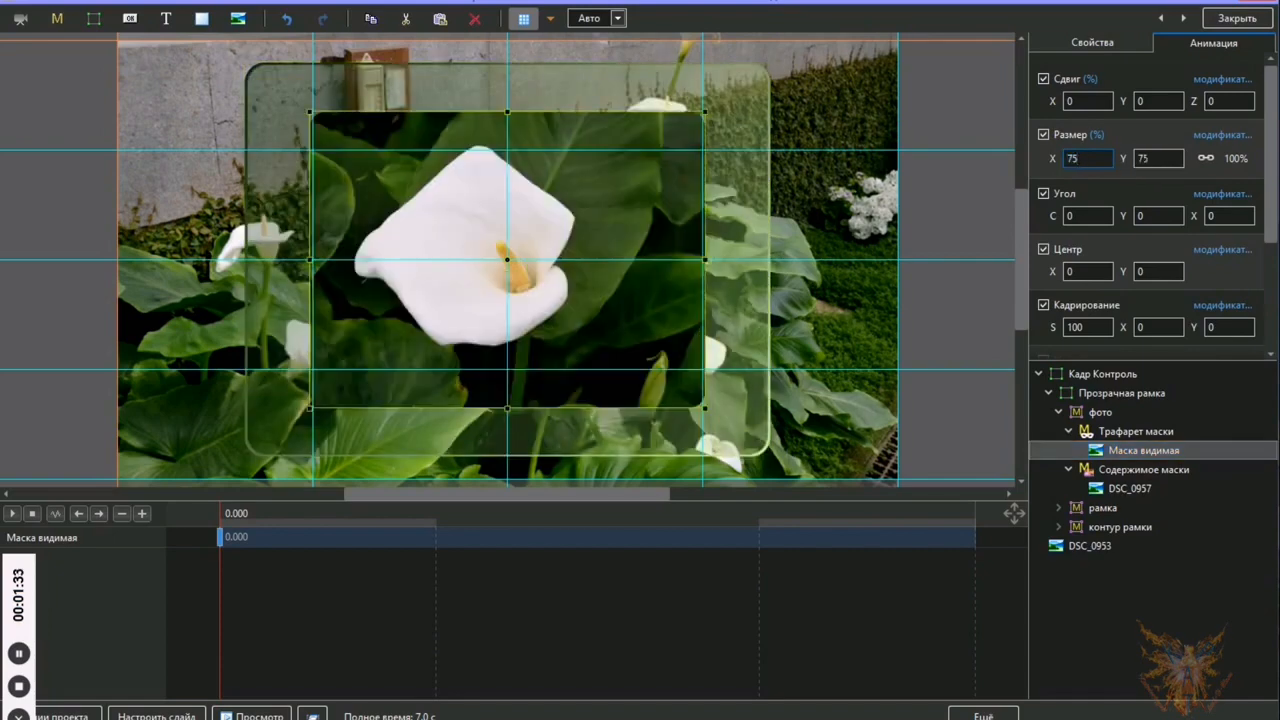
- Expand рамка and compare the scale of its masks with that of Маска видимая in фото
click(1059, 508)
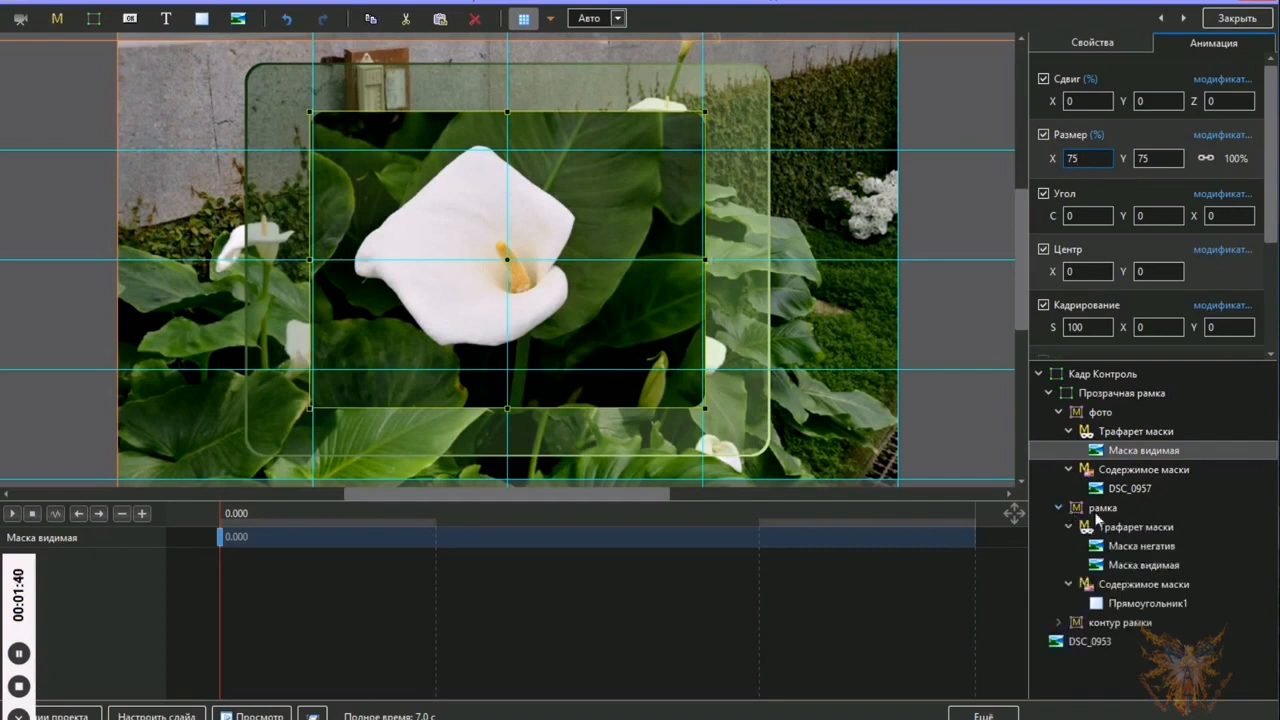
click(1140, 567)
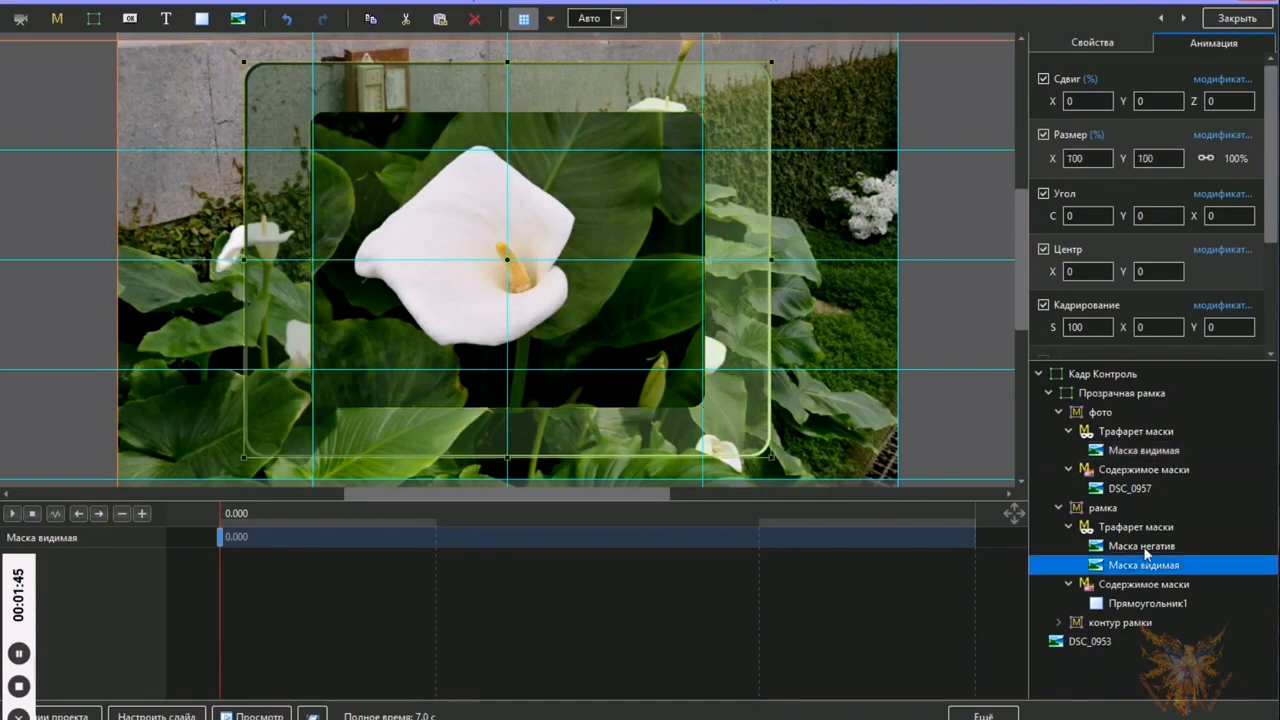
click(1145, 547)
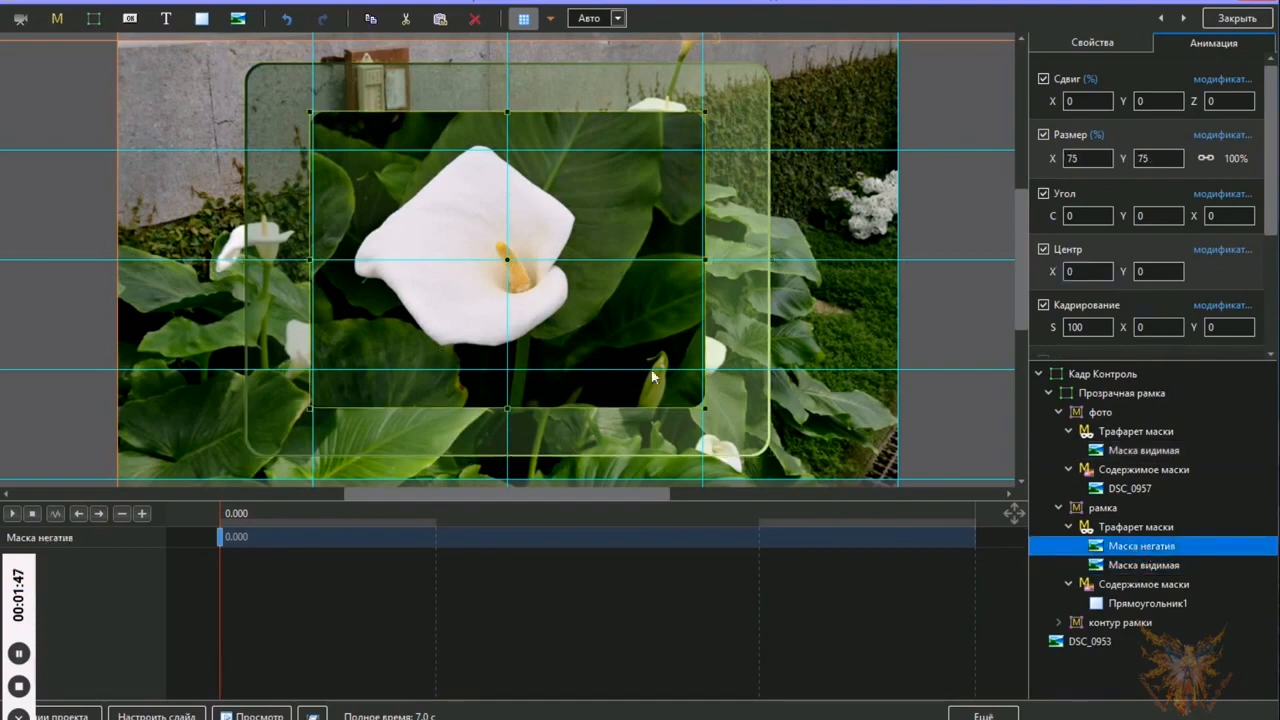
click(1090, 158)
click(1137, 452)
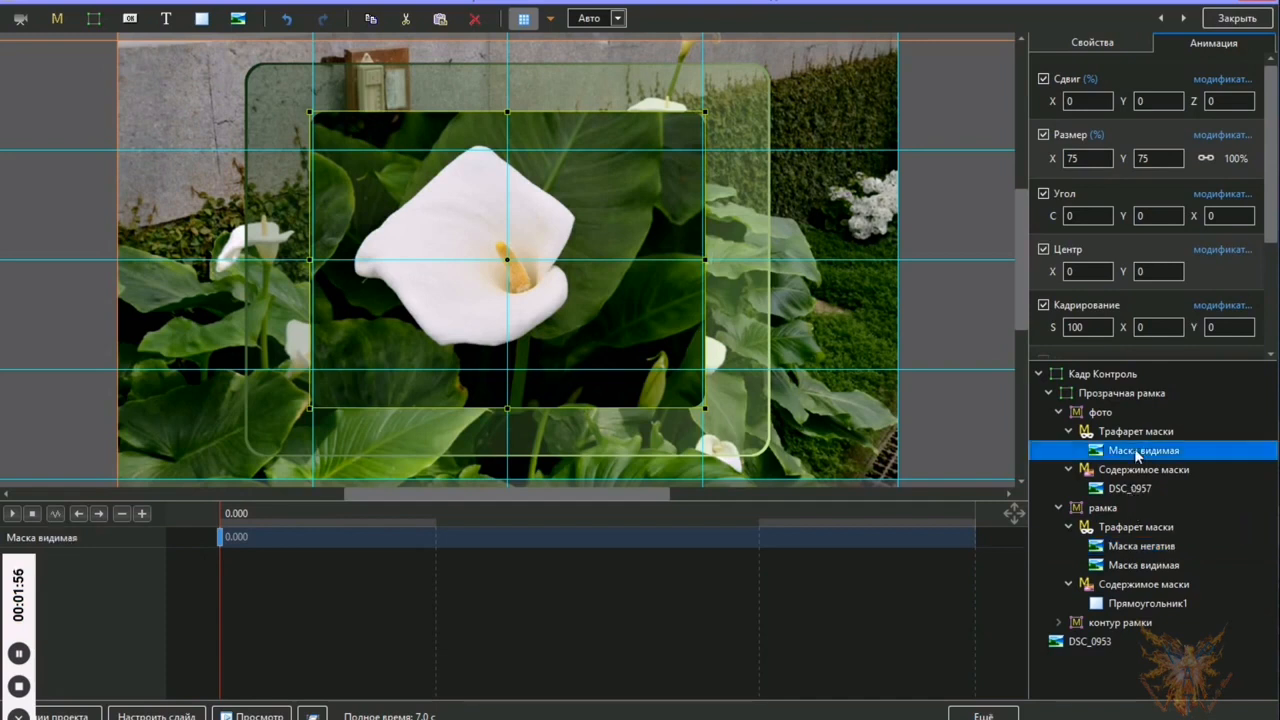
- Collapse the фото and рамка containers in the object tree
click(1059, 508)
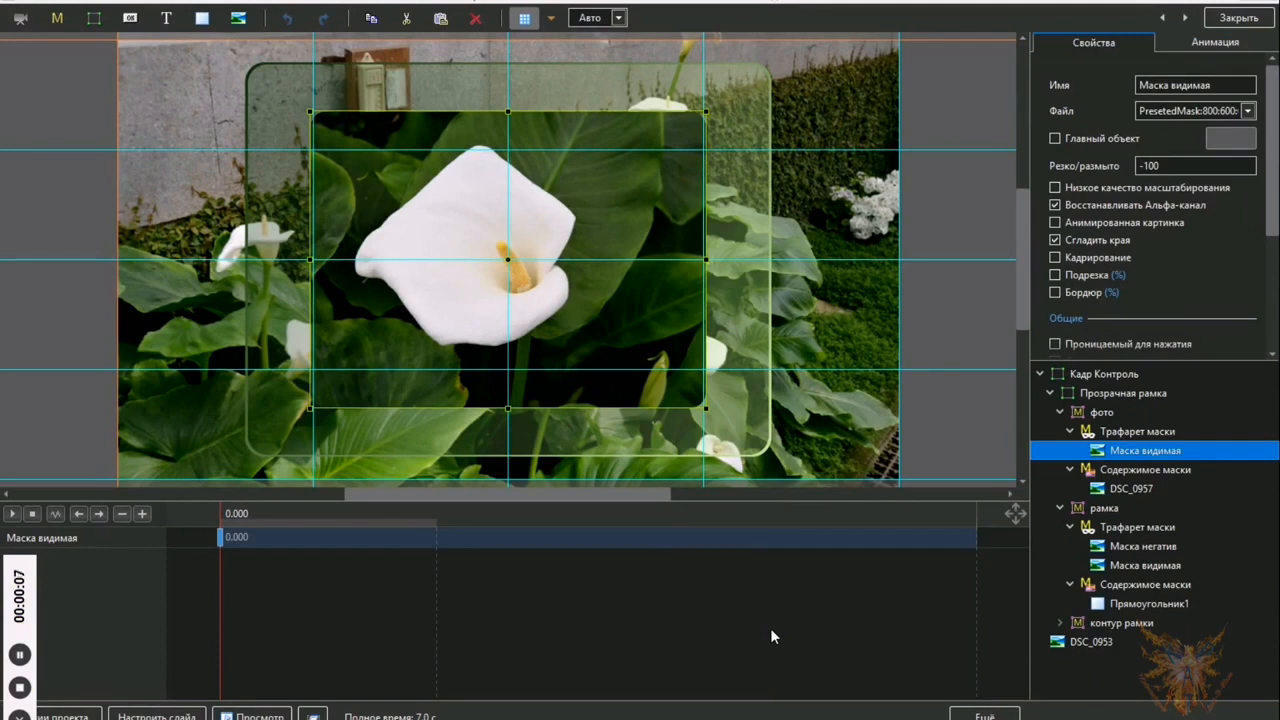
click(1061, 412)
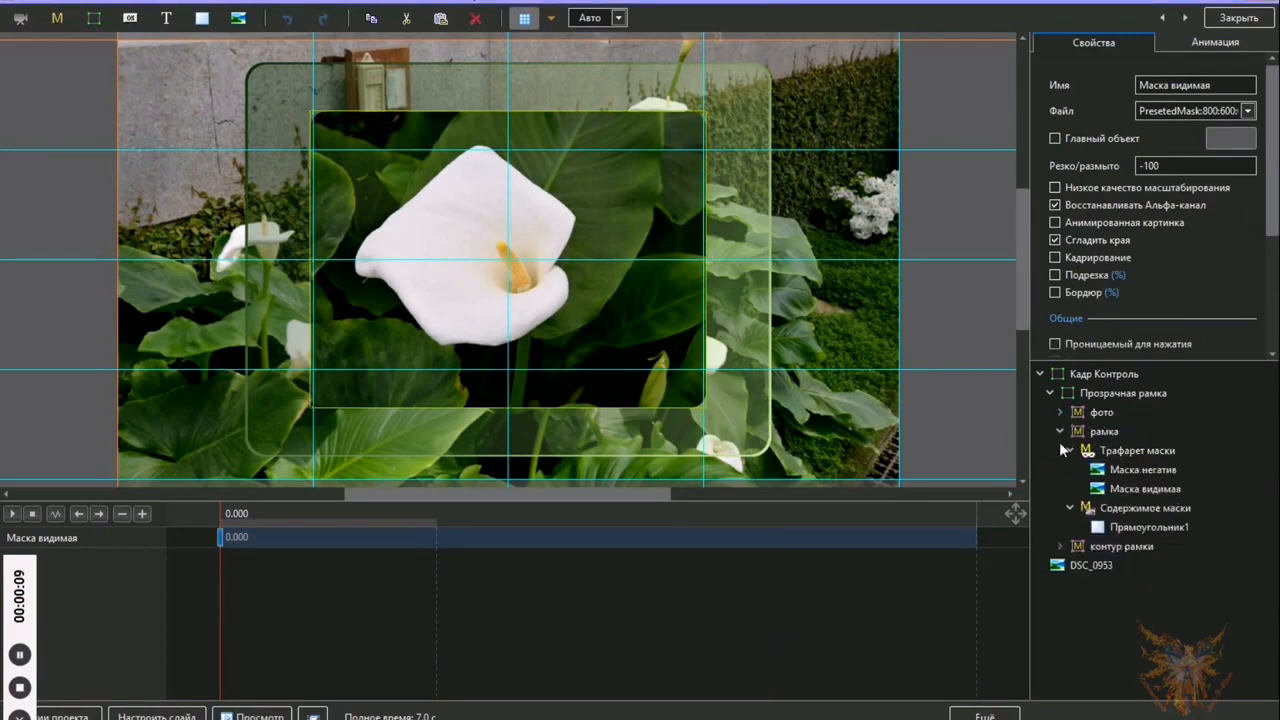
click(1061, 431)
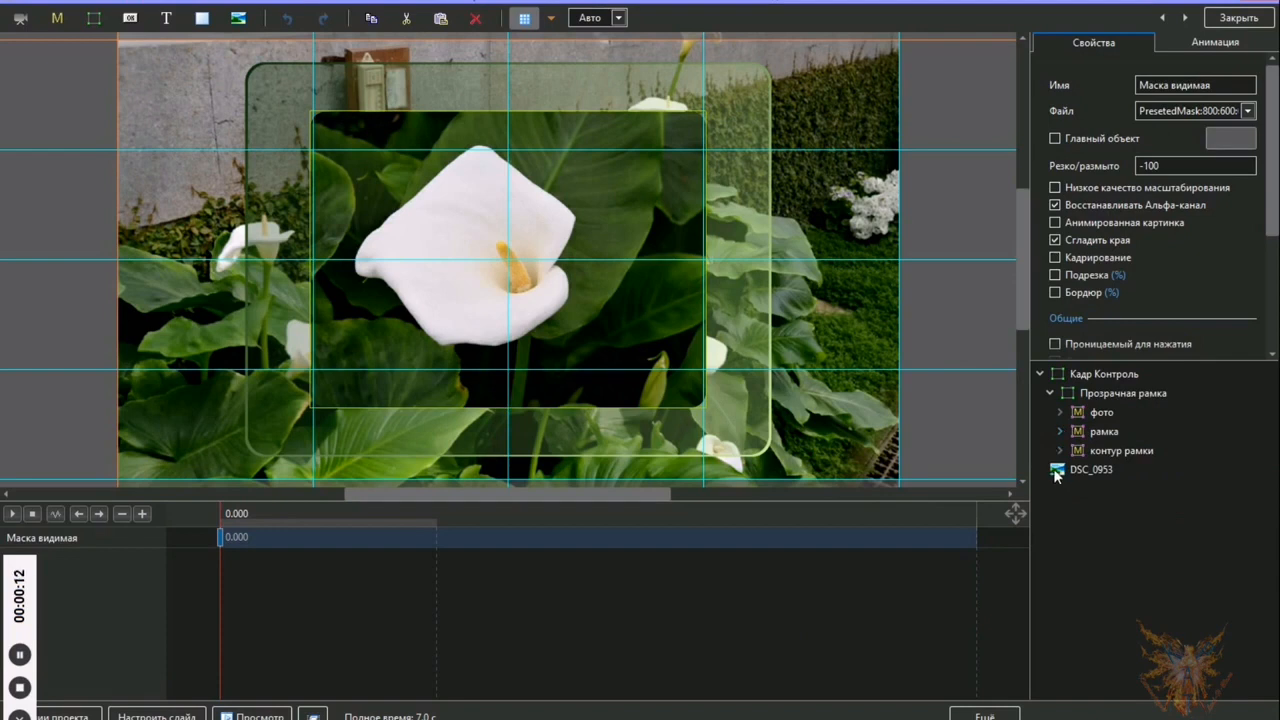
- Copy the фото mask container and paste the copy inside Прозрачная рамка
click(1100, 414)
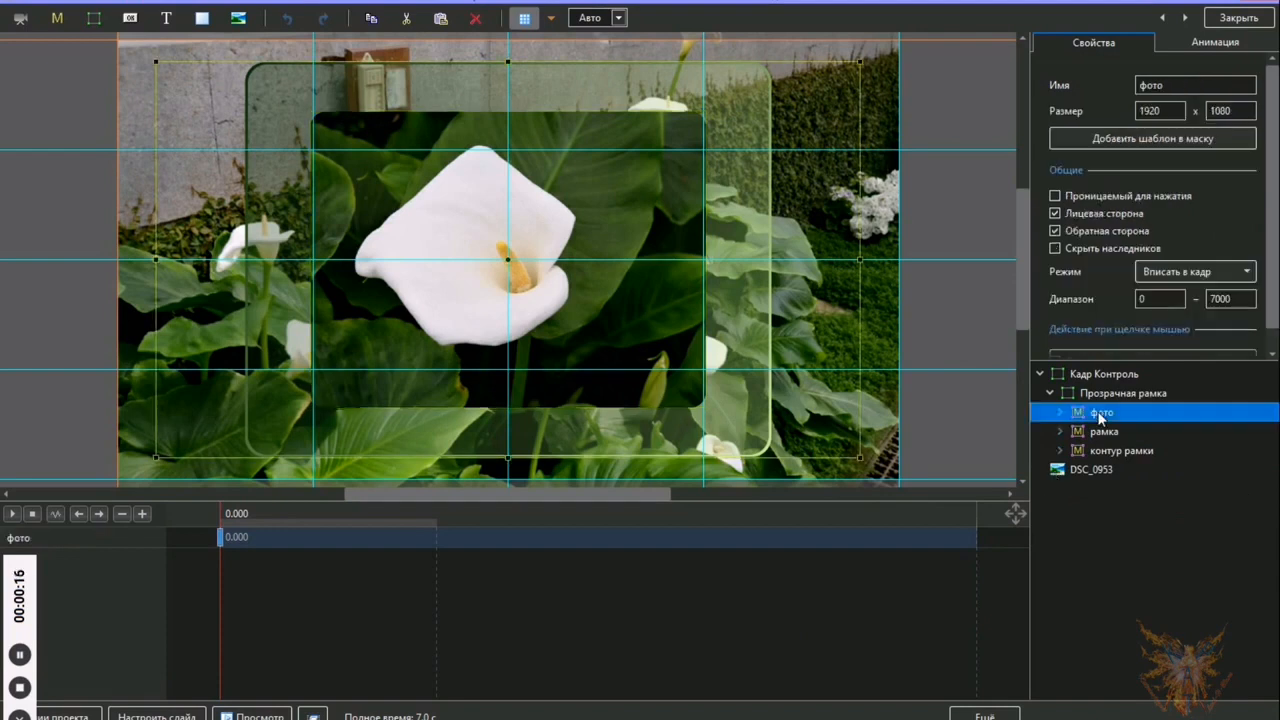
right_click(1100, 418)
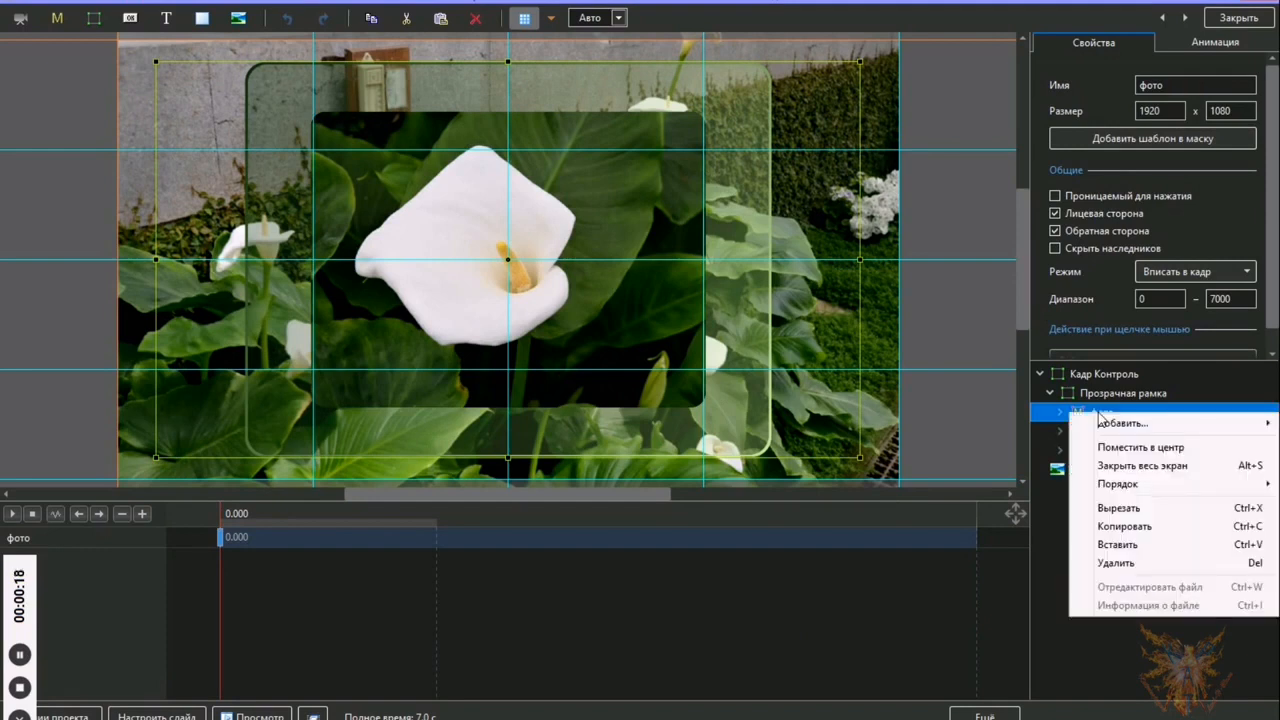
click(1162, 529)
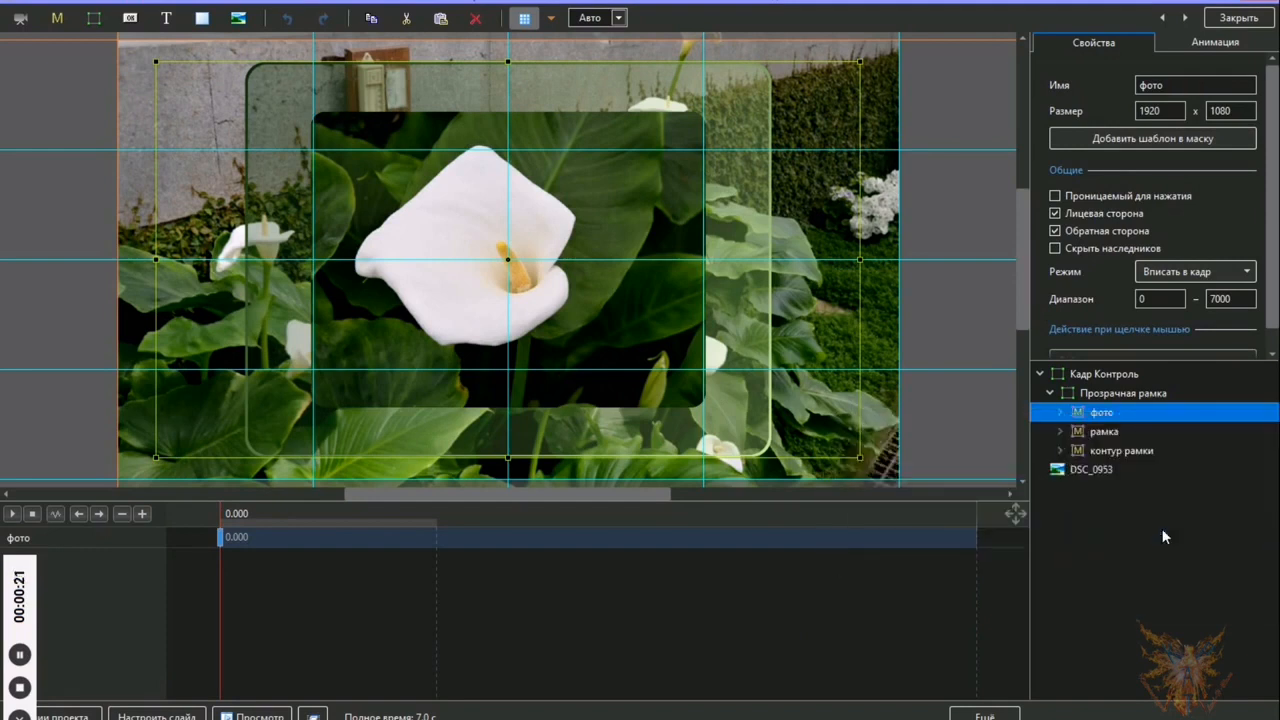
click(1127, 398)
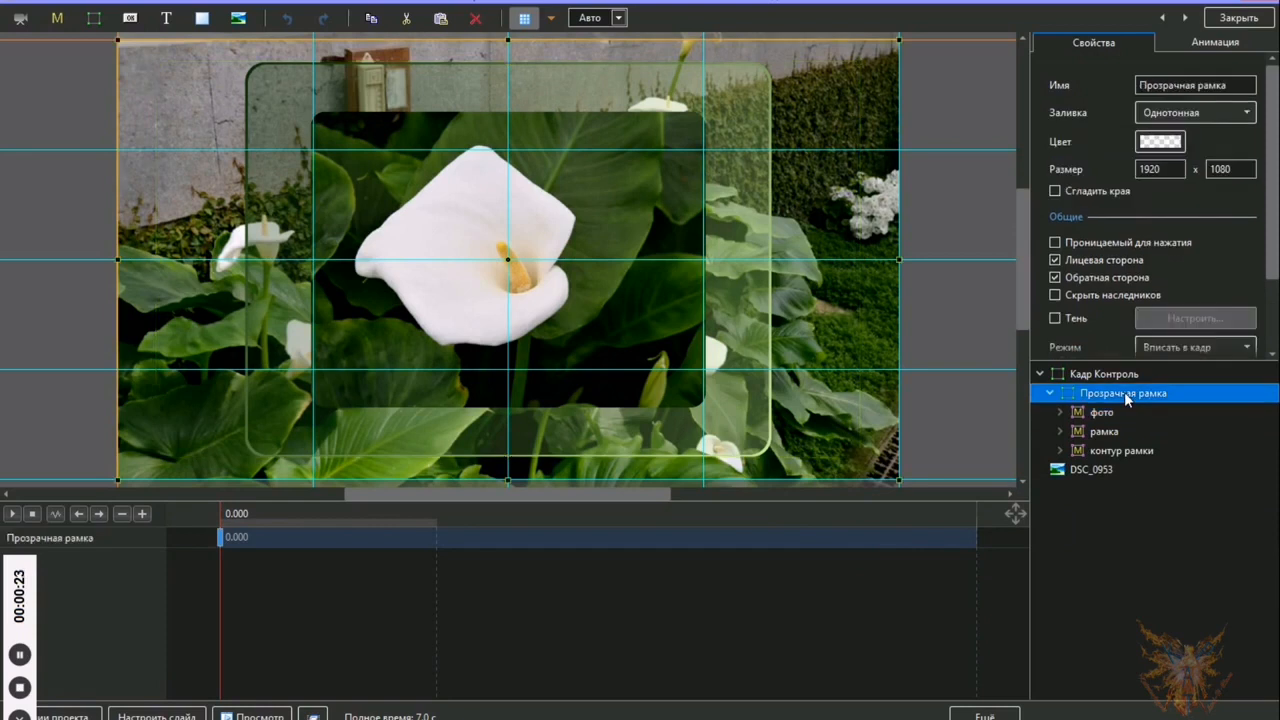
right_click(1127, 399)
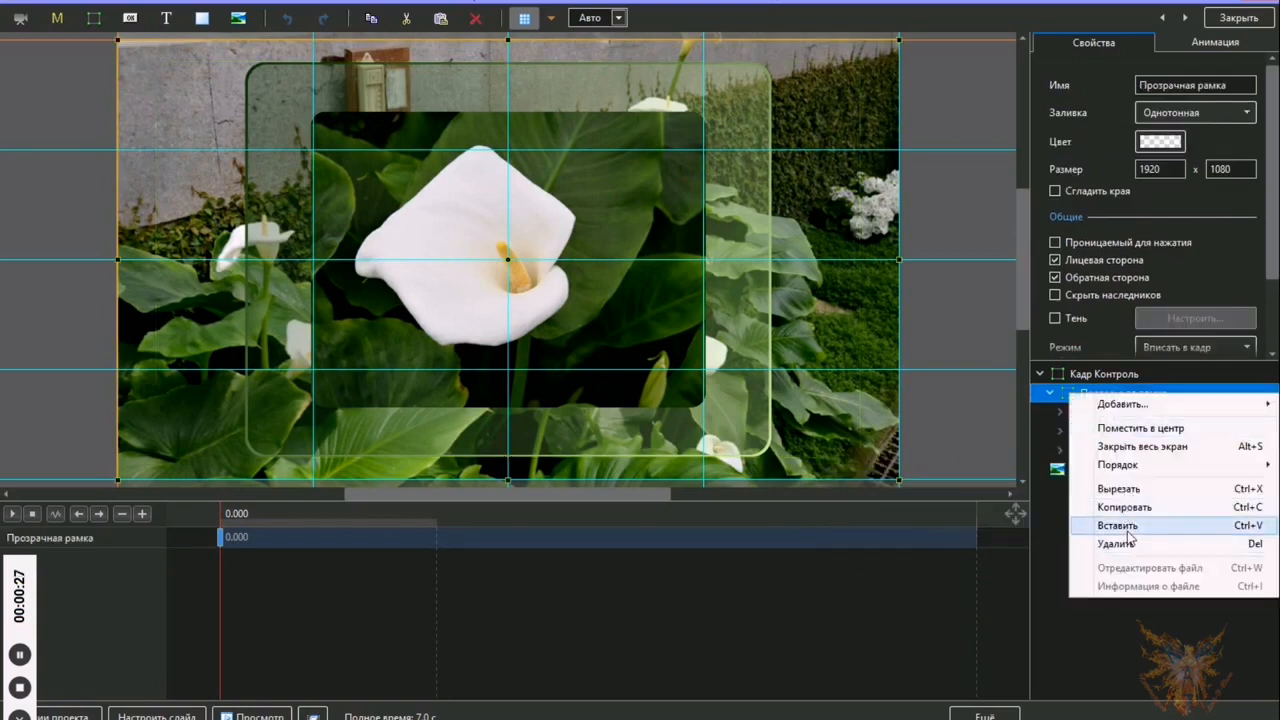
click(1128, 530)
- Rename the lower фото container as контур для фото
double_click(1168, 85)
click(1101, 435)
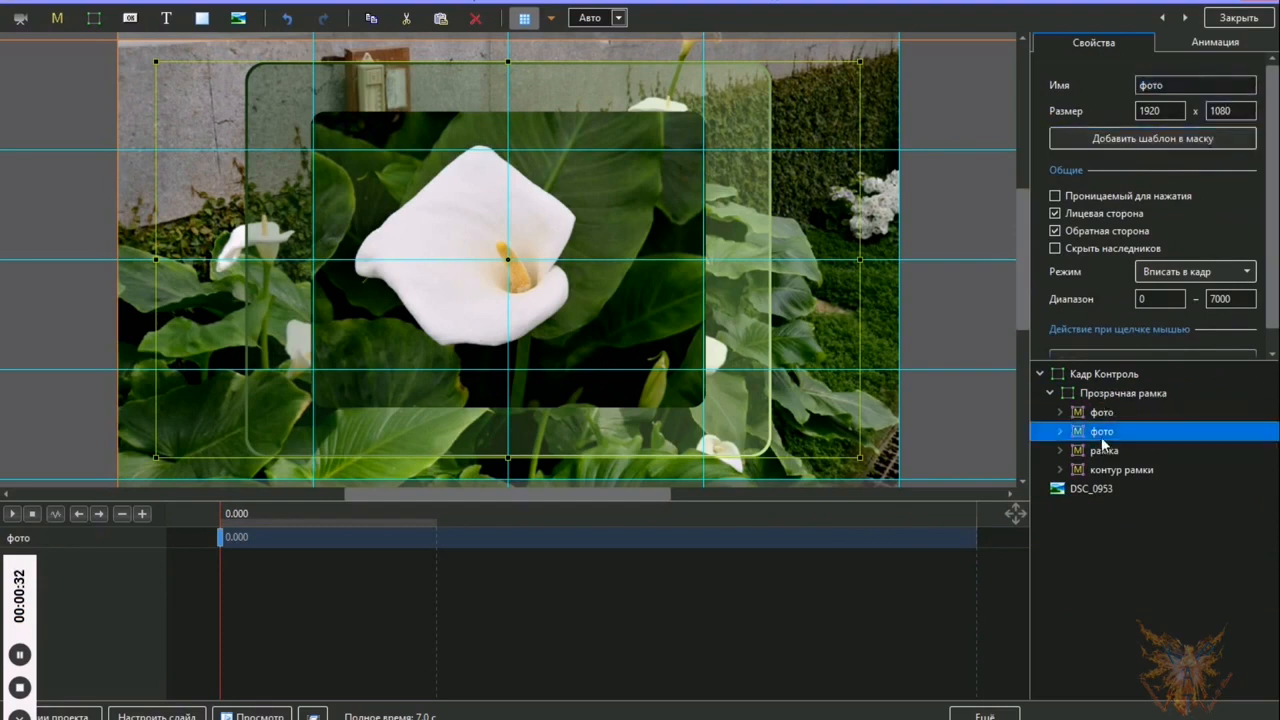
double_click(1170, 86)
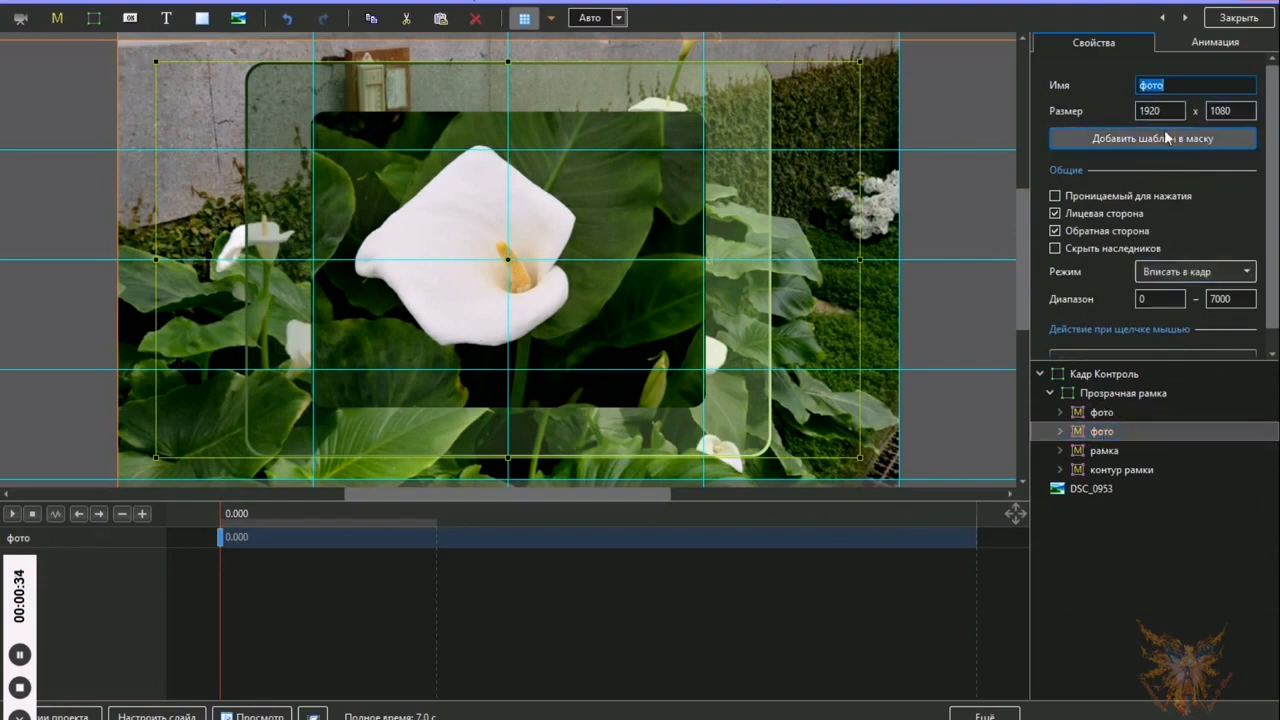
text(контур)
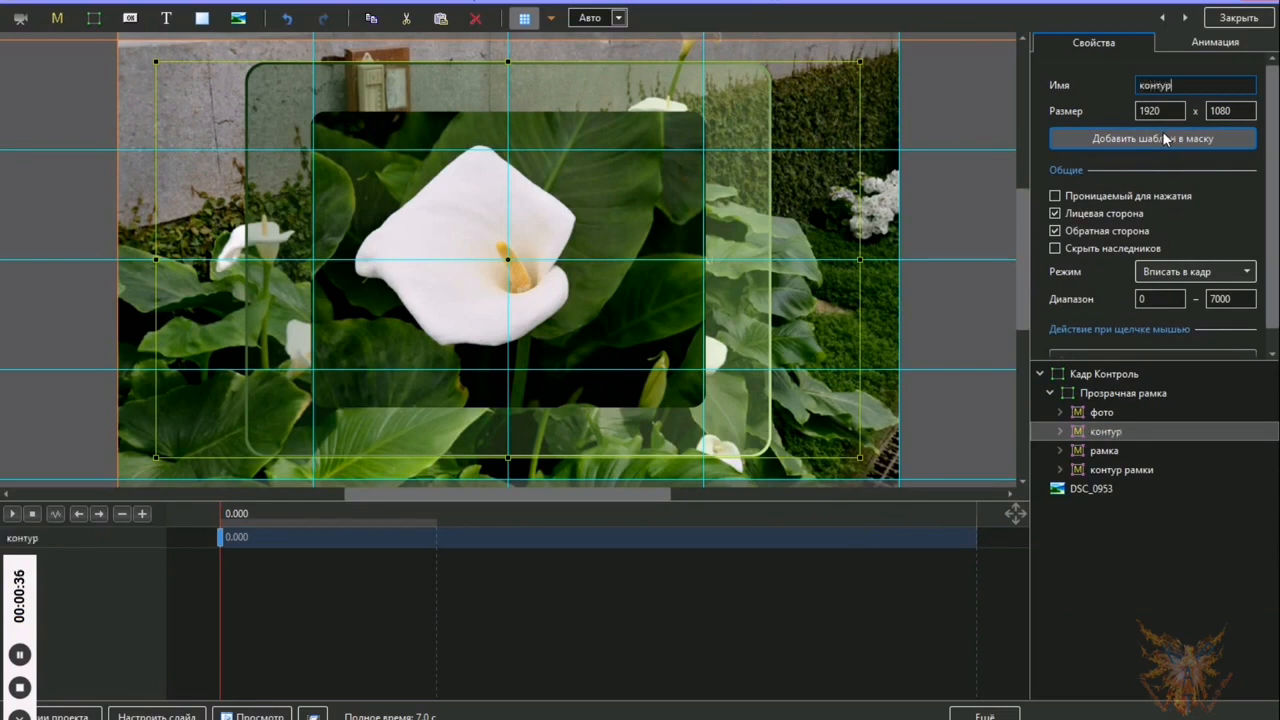
text( для фото)
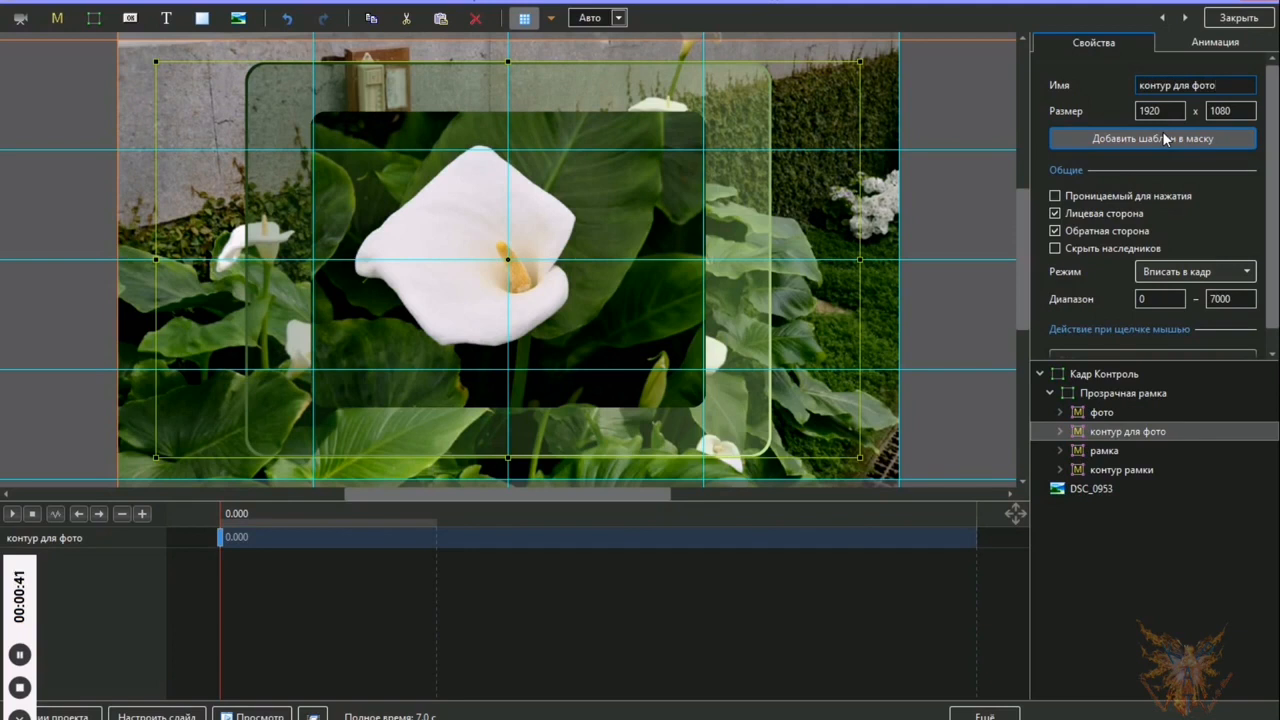
click(1165, 140)
- Delete the picture DSC_0957 from контур для фото and add a rectangle to its Содержимое маски instead
click(1060, 431)
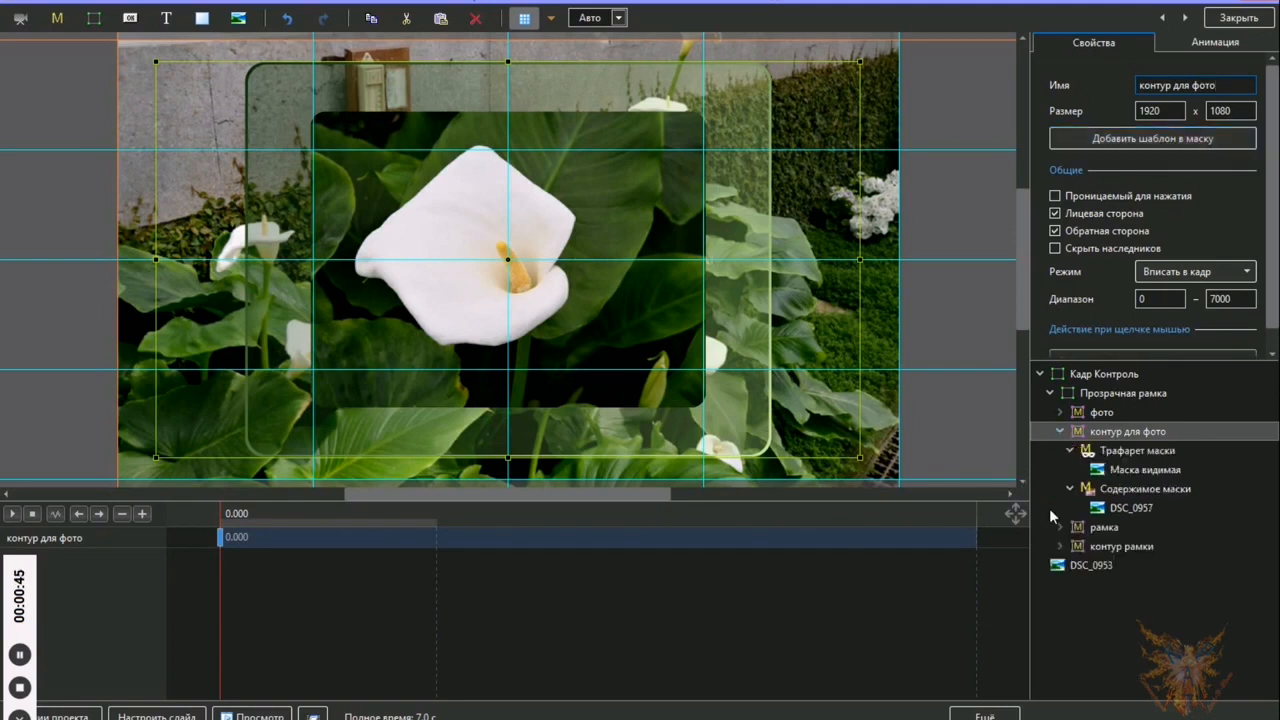
click(1121, 510)
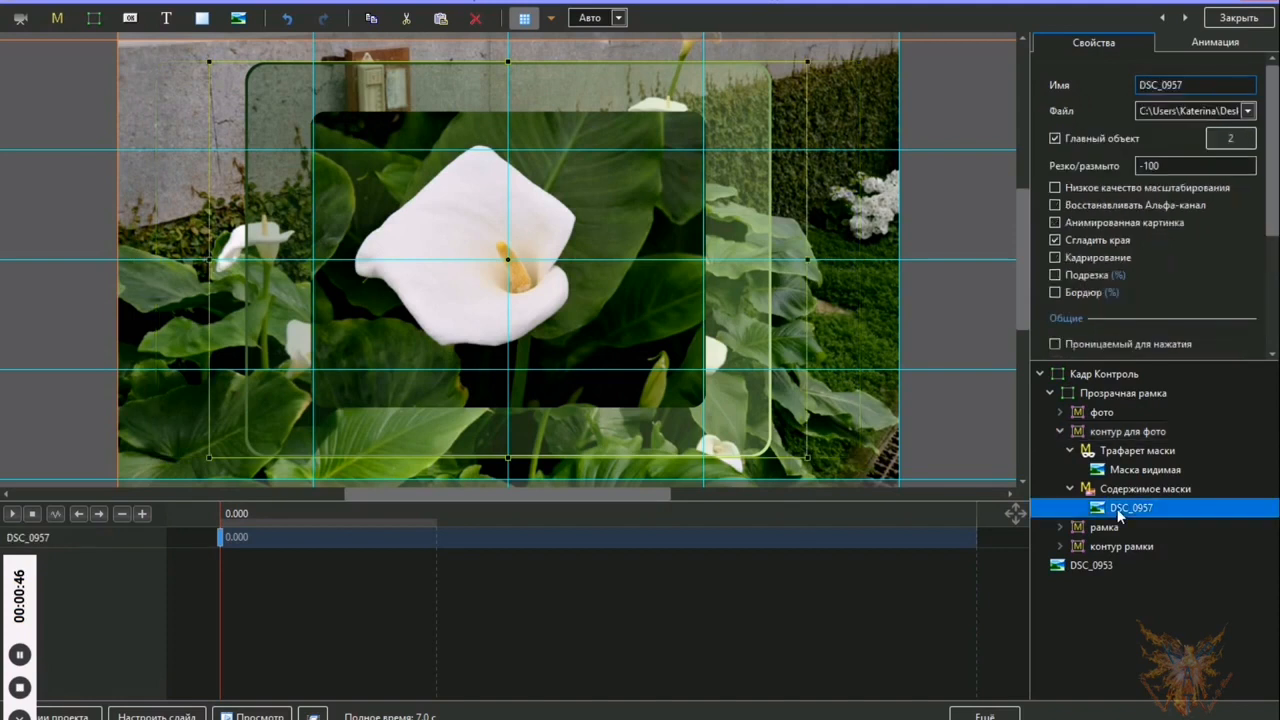
click(474, 19)
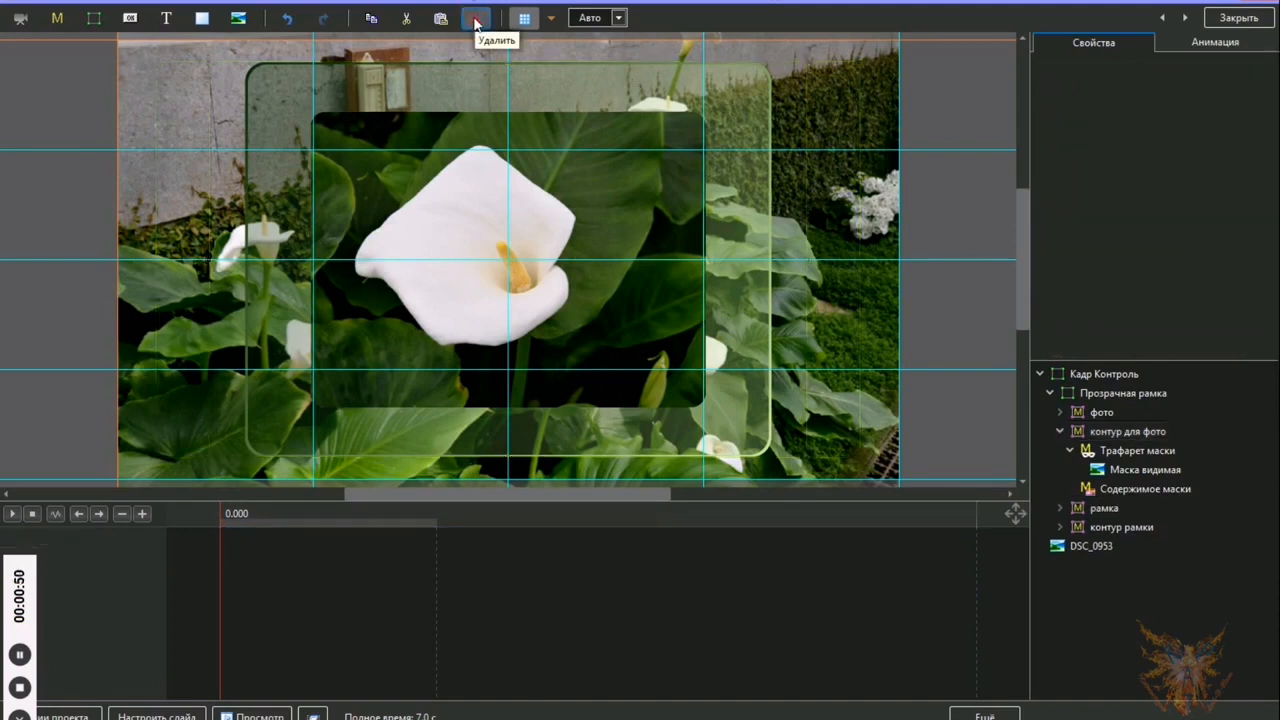
click(1120, 487)
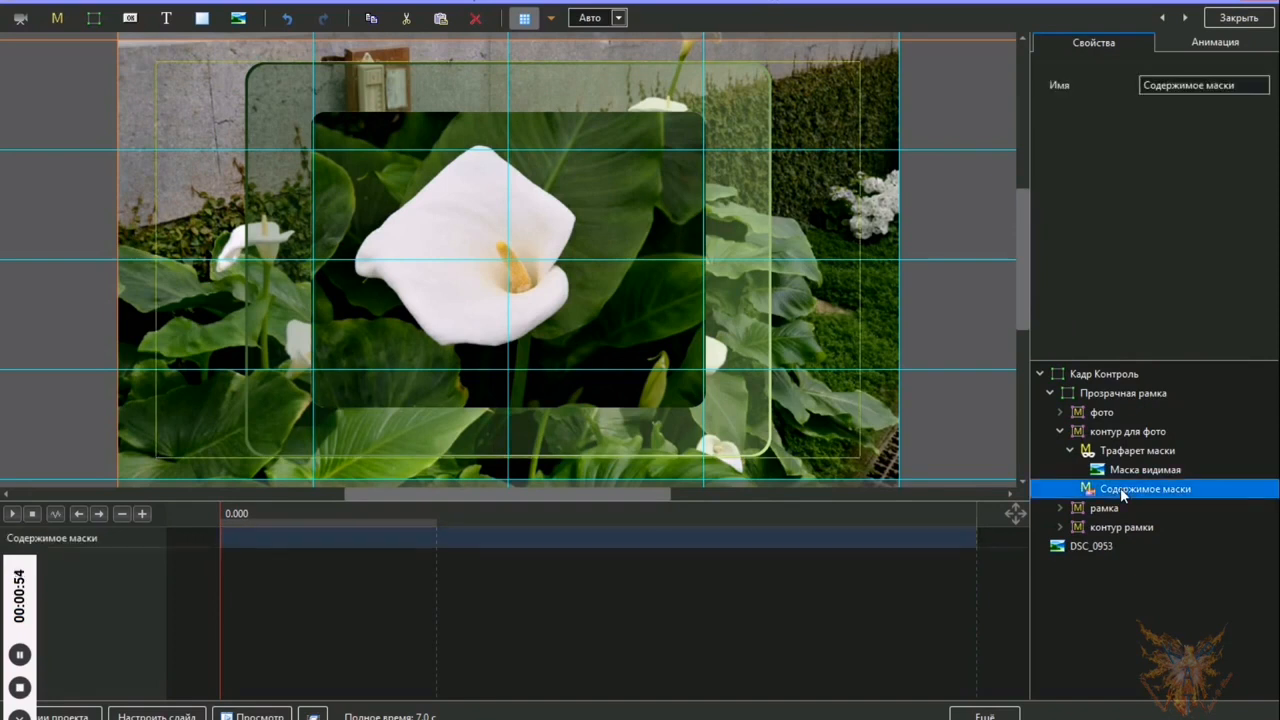
right_click(1120, 487)
mouse_move(1118, 505)
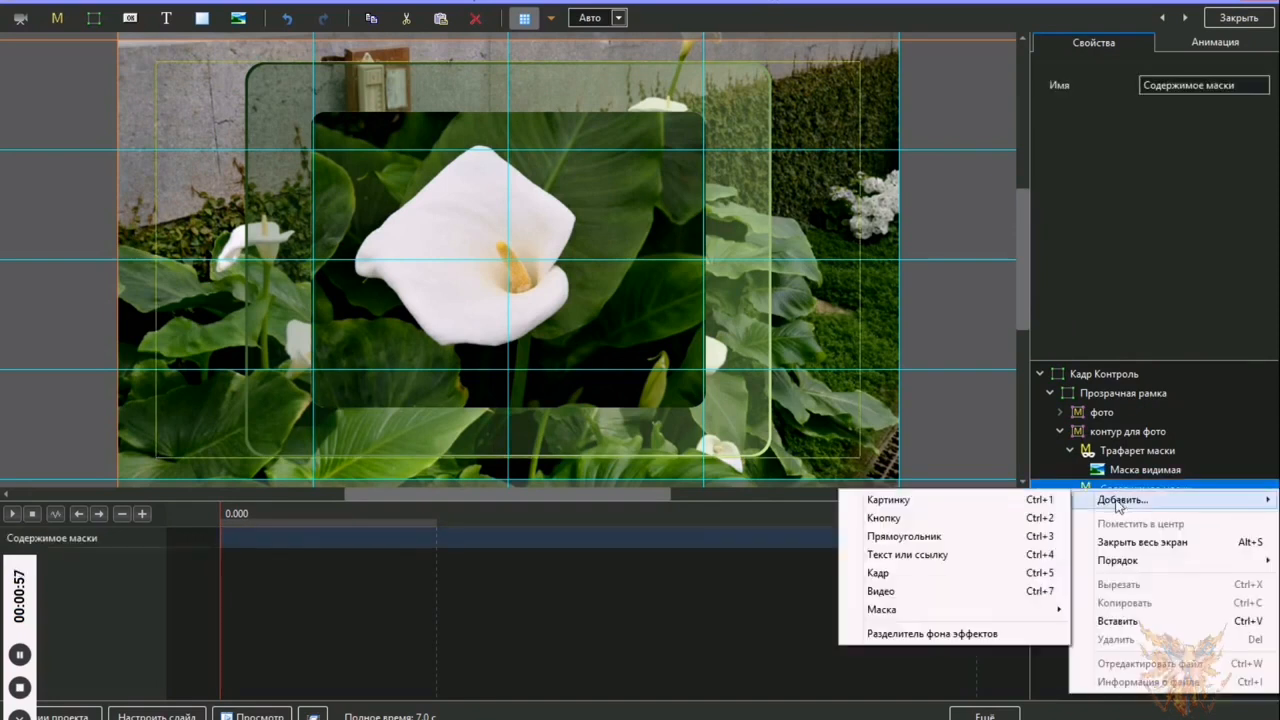
click(979, 536)
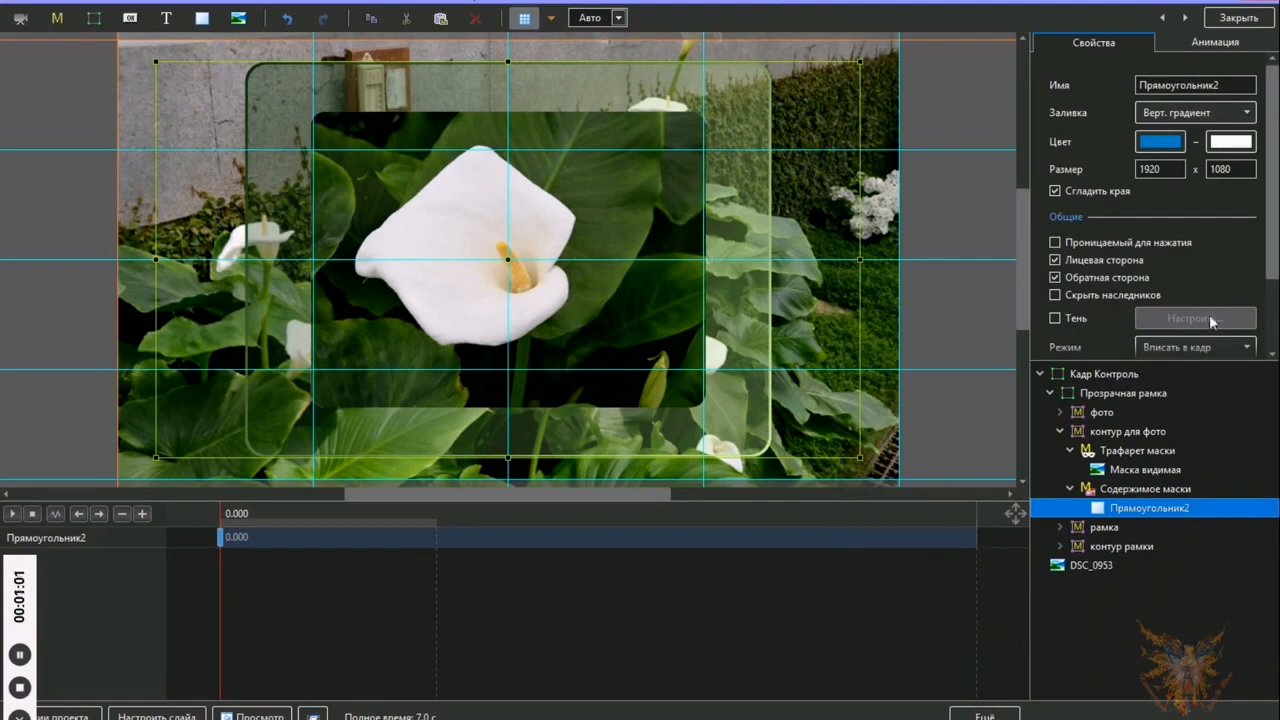
- Scale Маска видимая inside контур для фото to 76% in both X and Y
click(1214, 45)
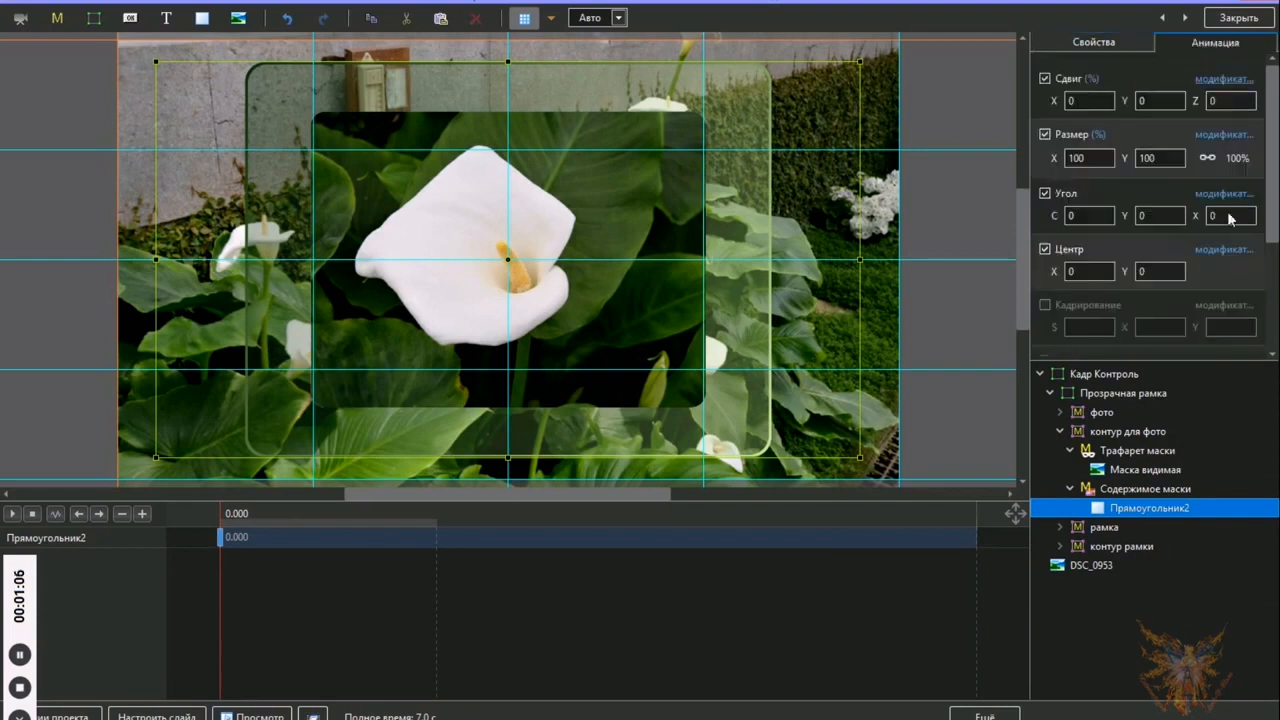
click(1160, 469)
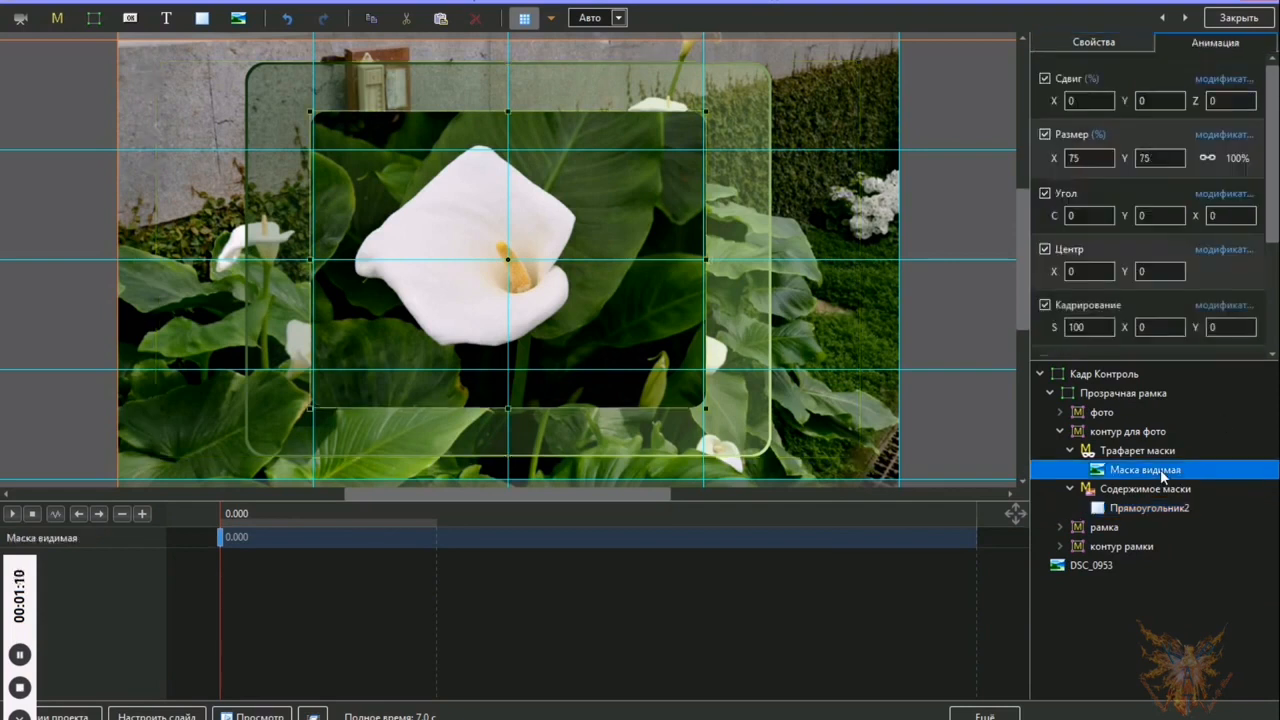
double_click(1099, 157)
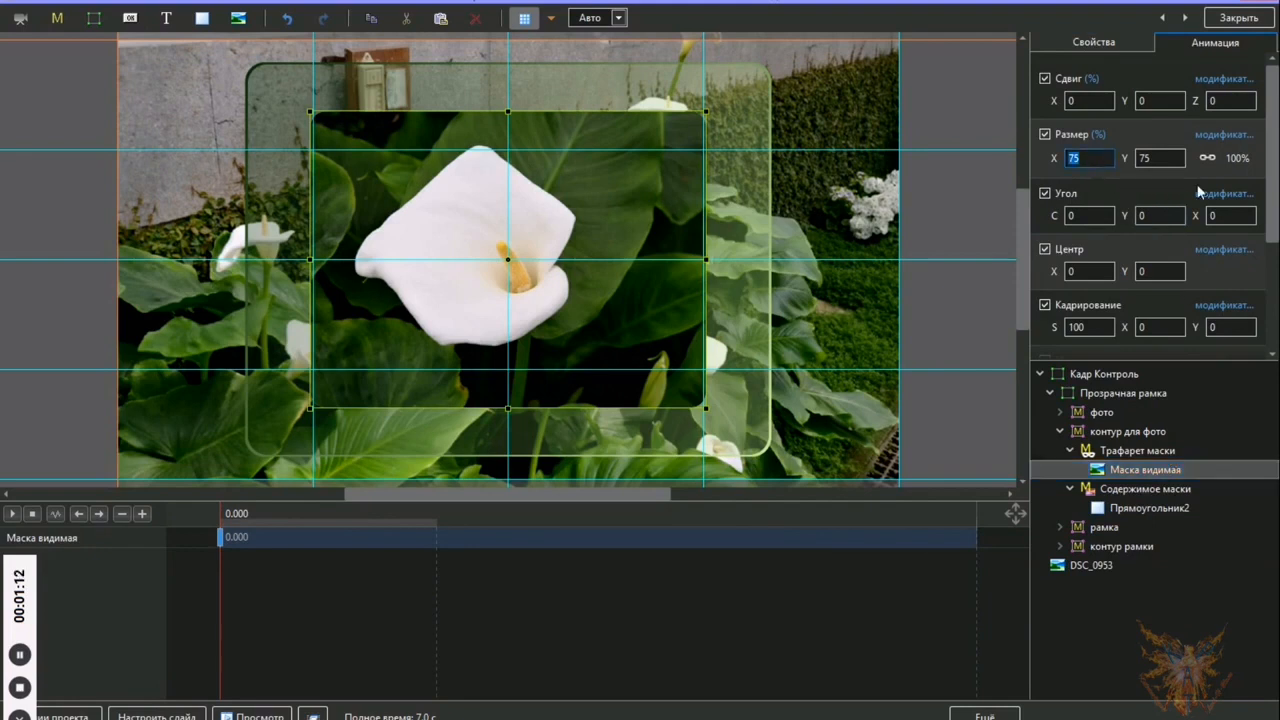
key(Up)
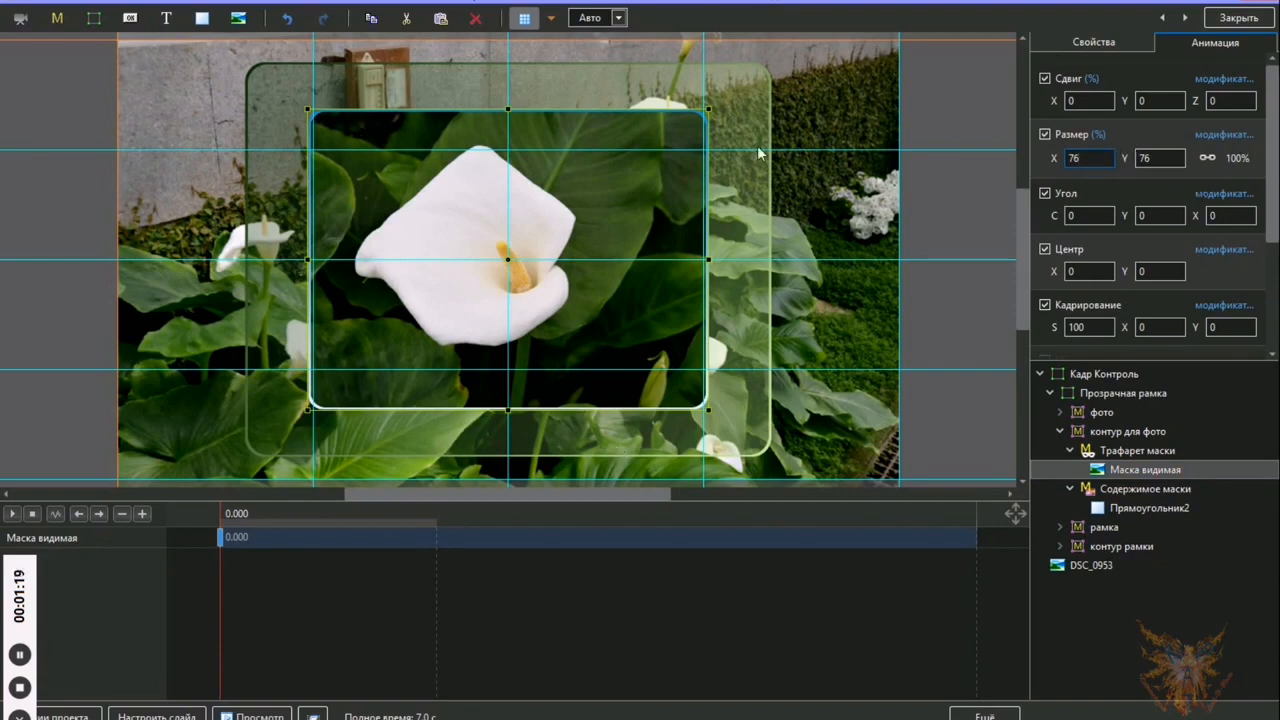
- Set the first gradient colour of the rectangle in контур для фото to leaf green 52741D, sampled from the photo
click(1088, 45)
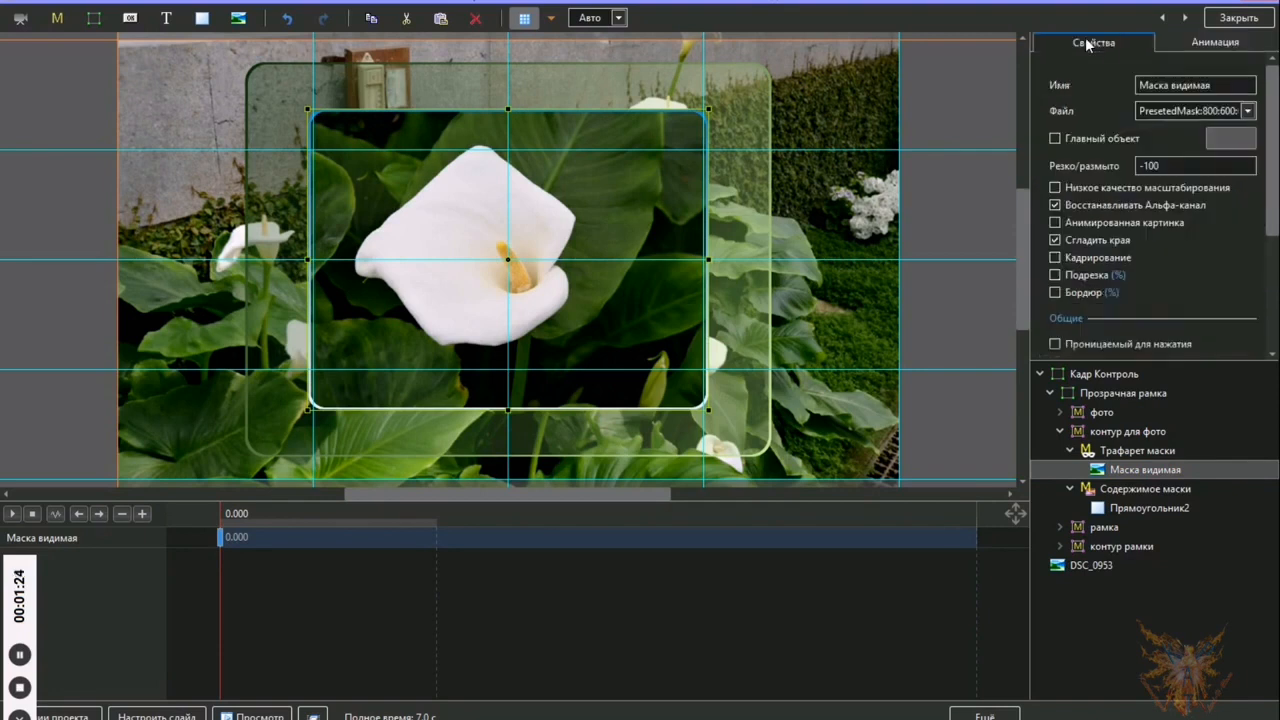
click(1149, 509)
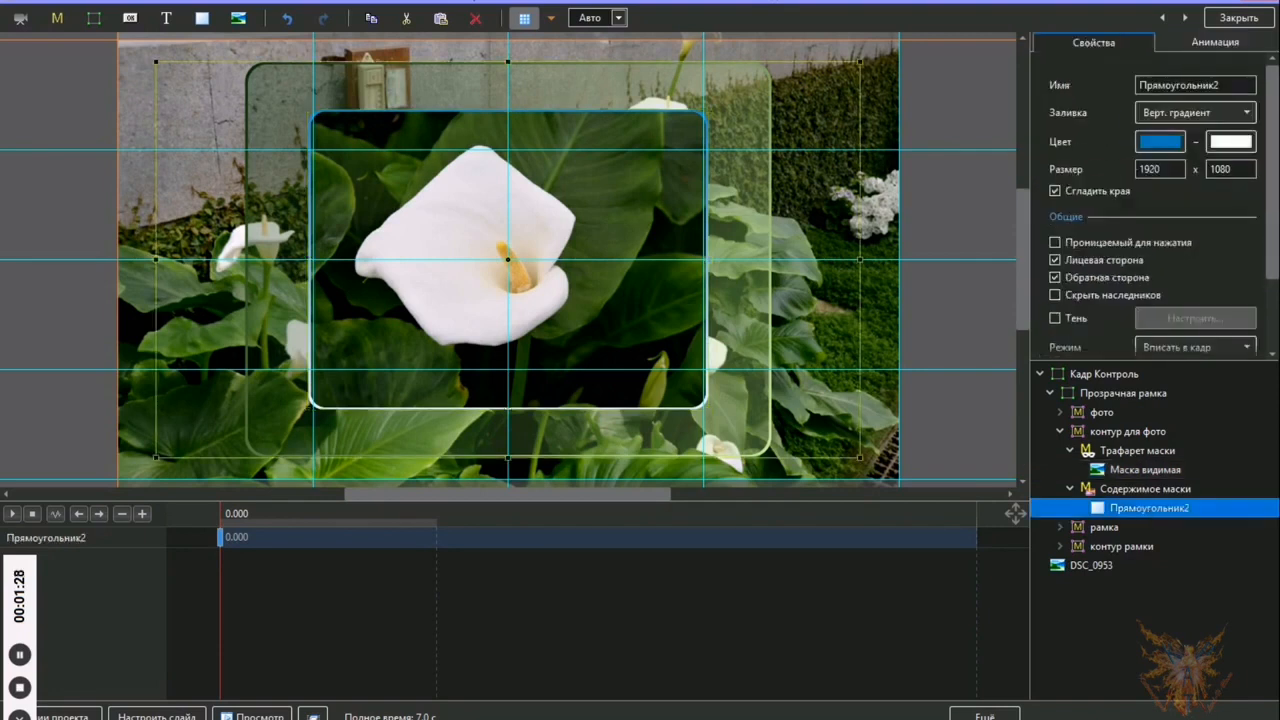
click(1166, 147)
drag(750, 205, 1210, 152)
click(880, 446)
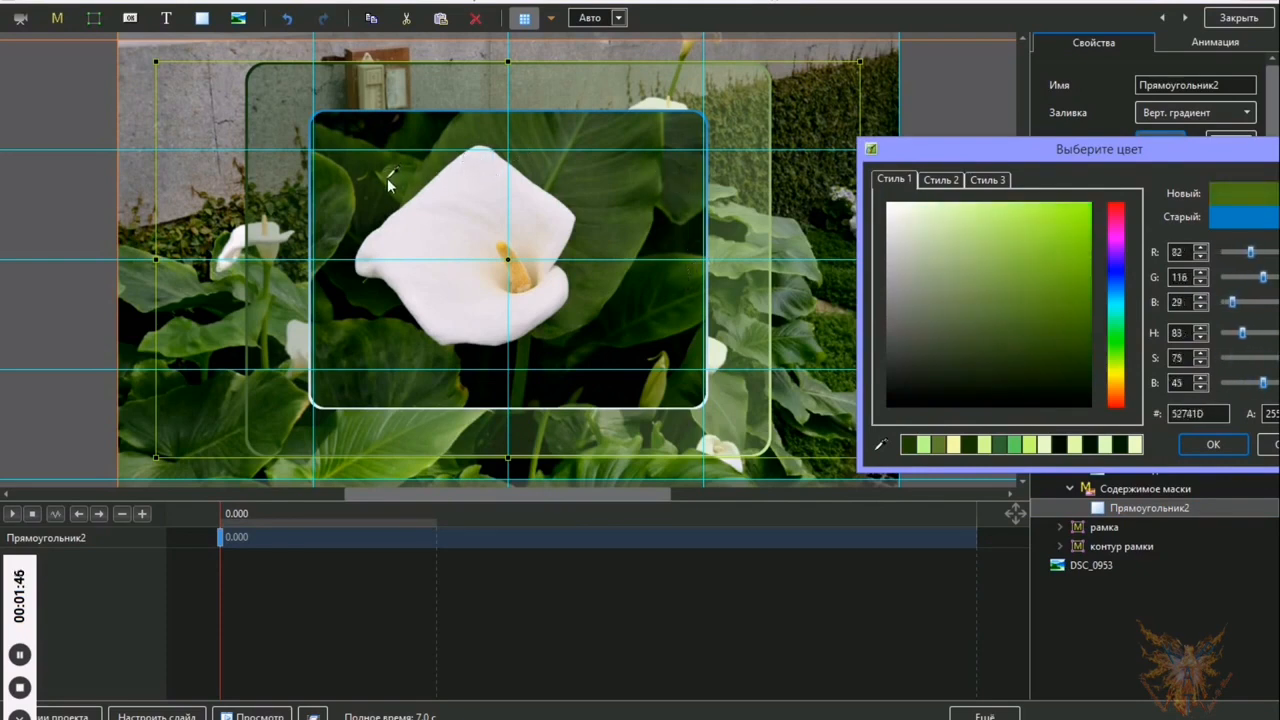
click(1205, 446)
- Set the rectangle's second gradient colour to light yellow-green C3FA62, starting from a shade sampled in the photo
click(1231, 141)
drag(737, 207, 1015, 212)
click(696, 503)
click(662, 372)
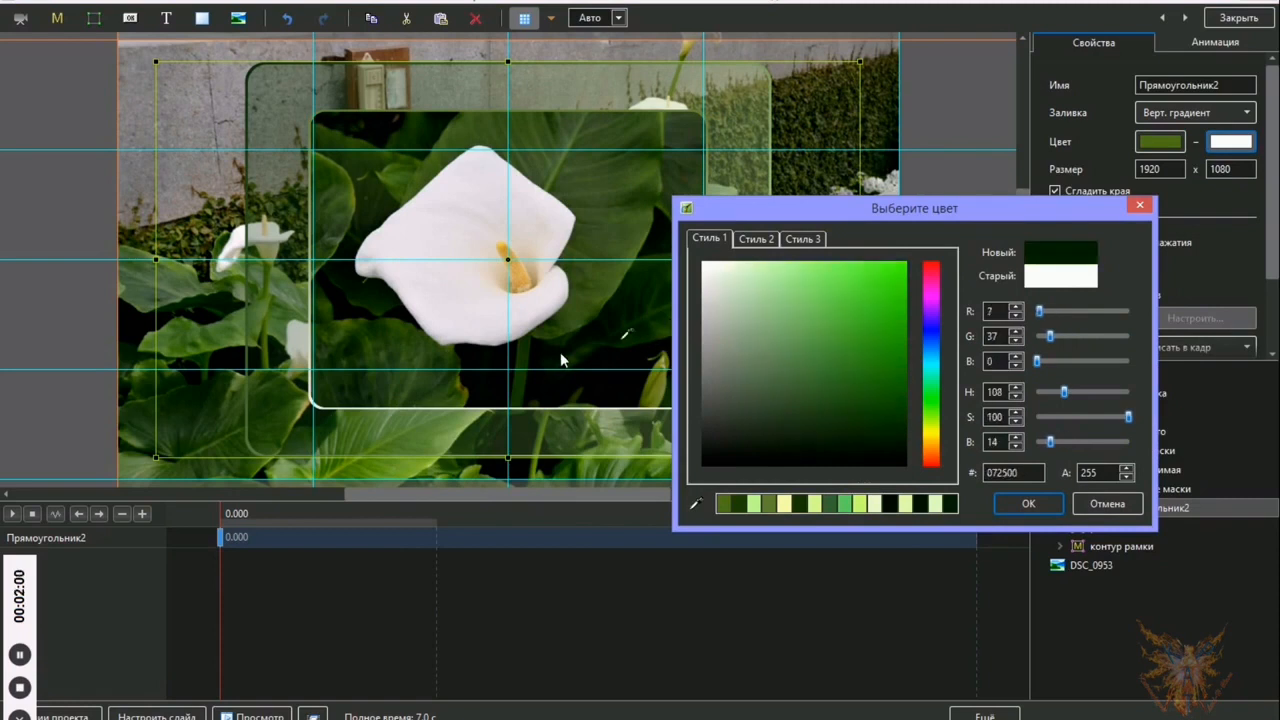
mouse_move(820, 362)
mouse_down()
mouse_move(796, 264)
mouse_move(768, 266)
mouse_move(826, 265)
mouse_up()
drag(917, 428, 917, 422)
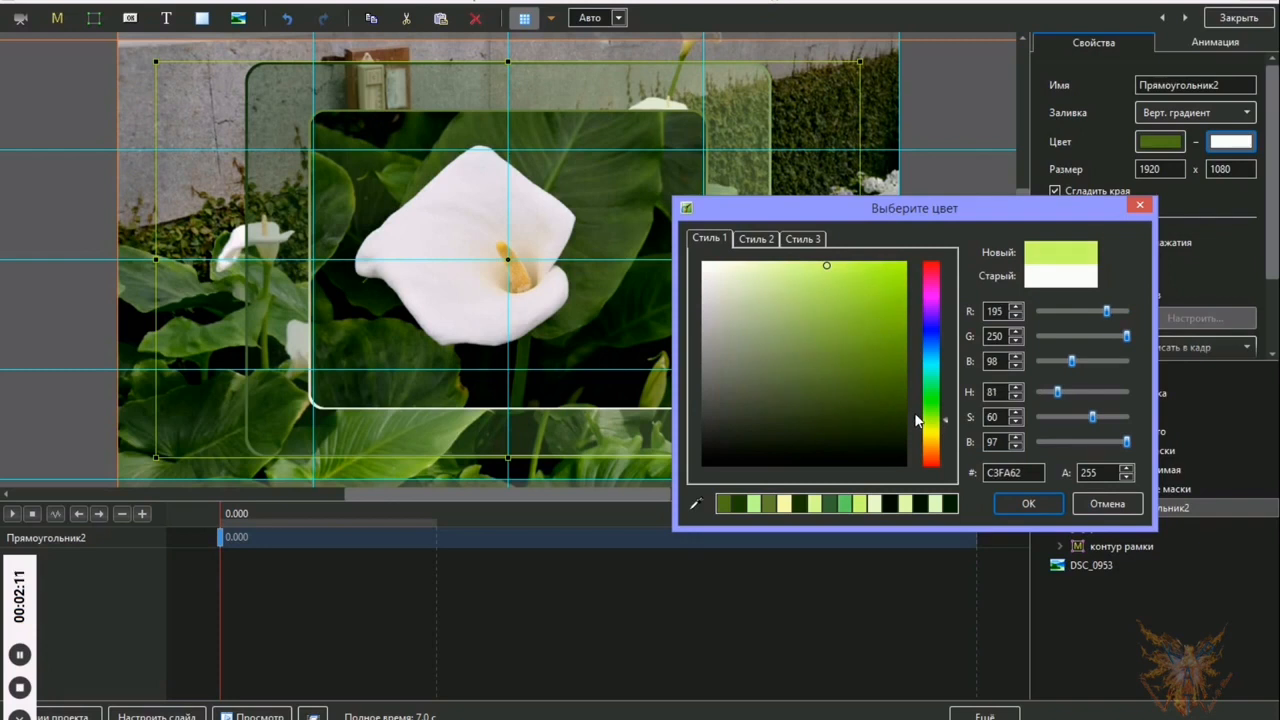
click(1028, 503)
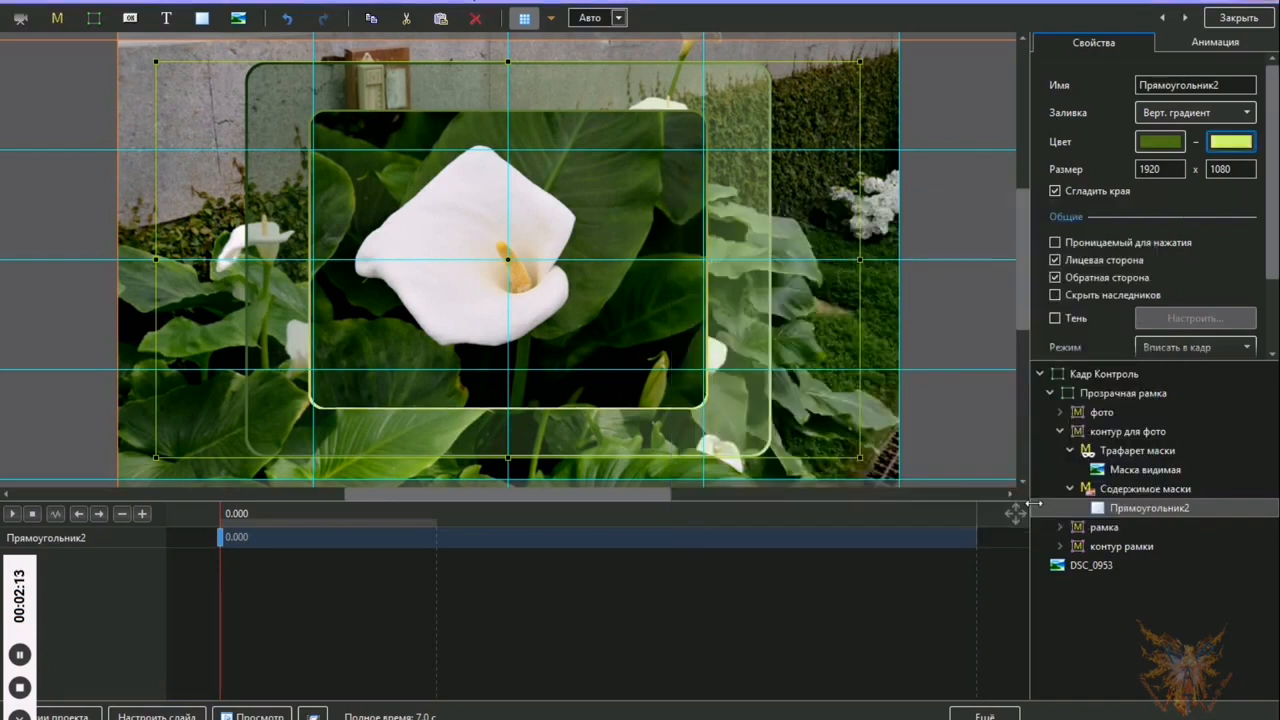
- Change the rectangle's fill to a horizontal gradient (Гор. градиент) and collapse the контур для фото container
click(1248, 114)
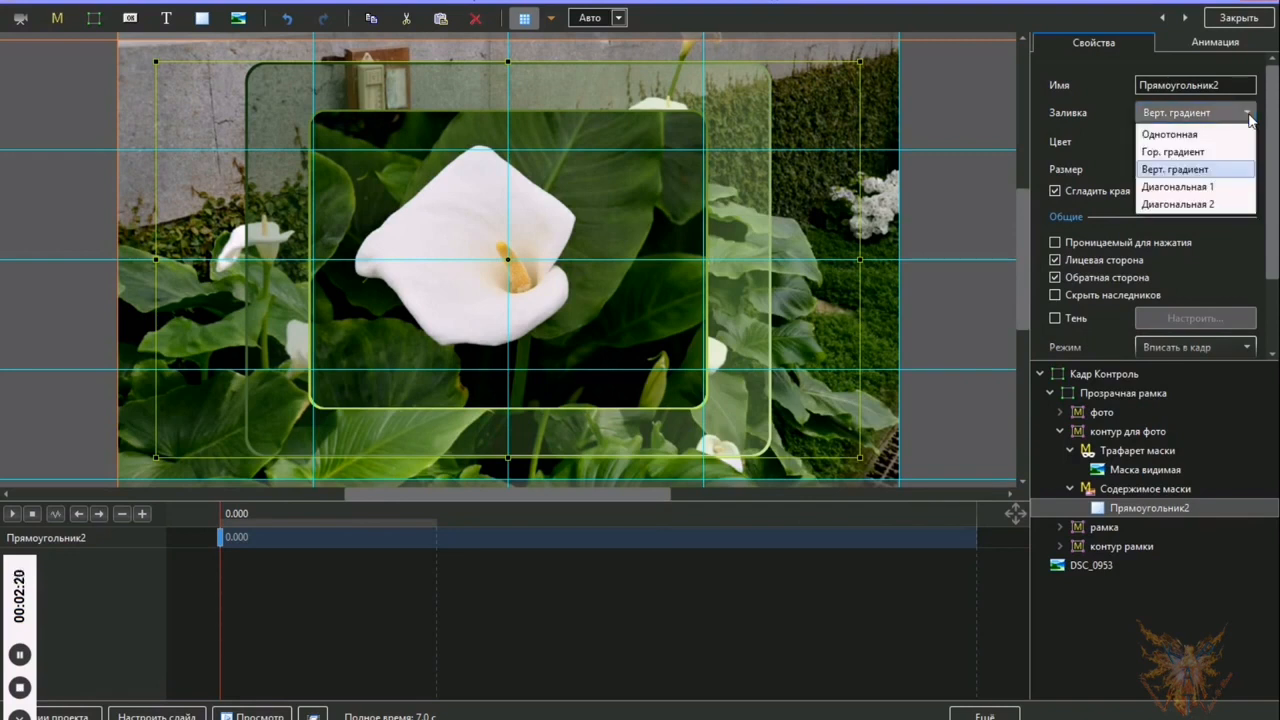
click(1229, 152)
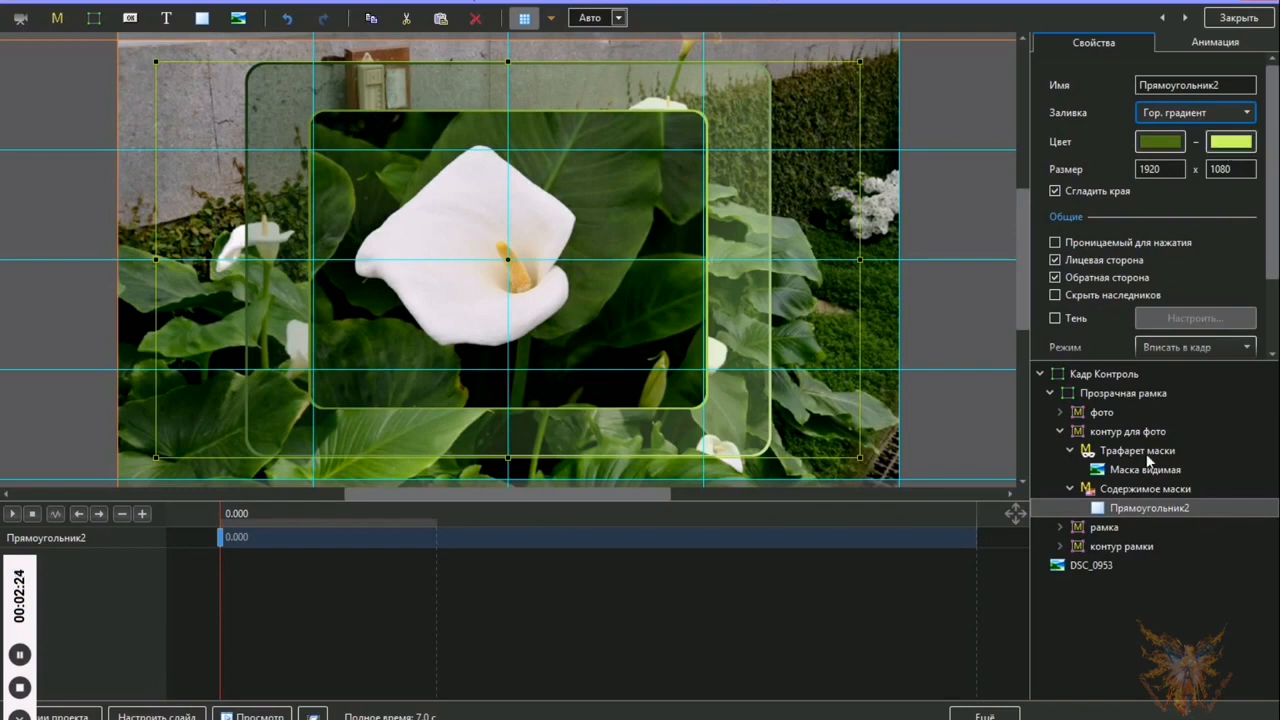
click(1060, 432)
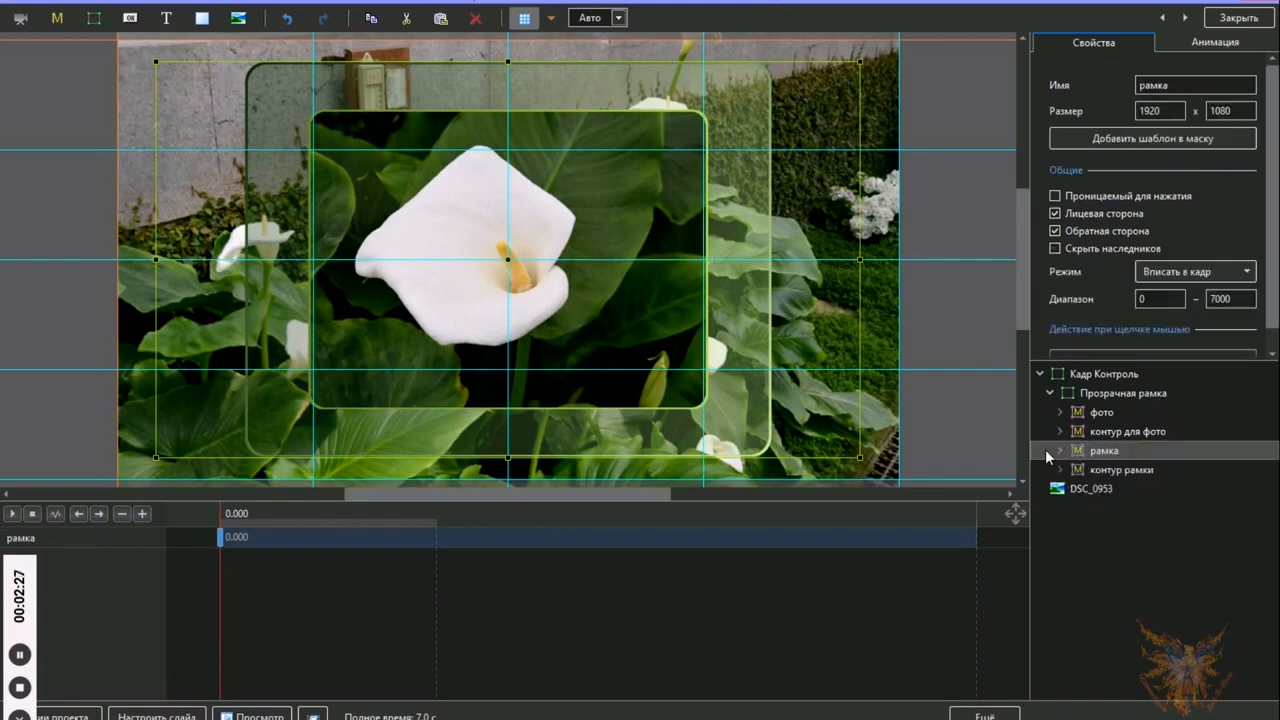
- Select Кадр Контроль, move the playhead to about 3.5 s, and close the objects and animation editor
click(1070, 378)
drag(323, 585, 603, 600)
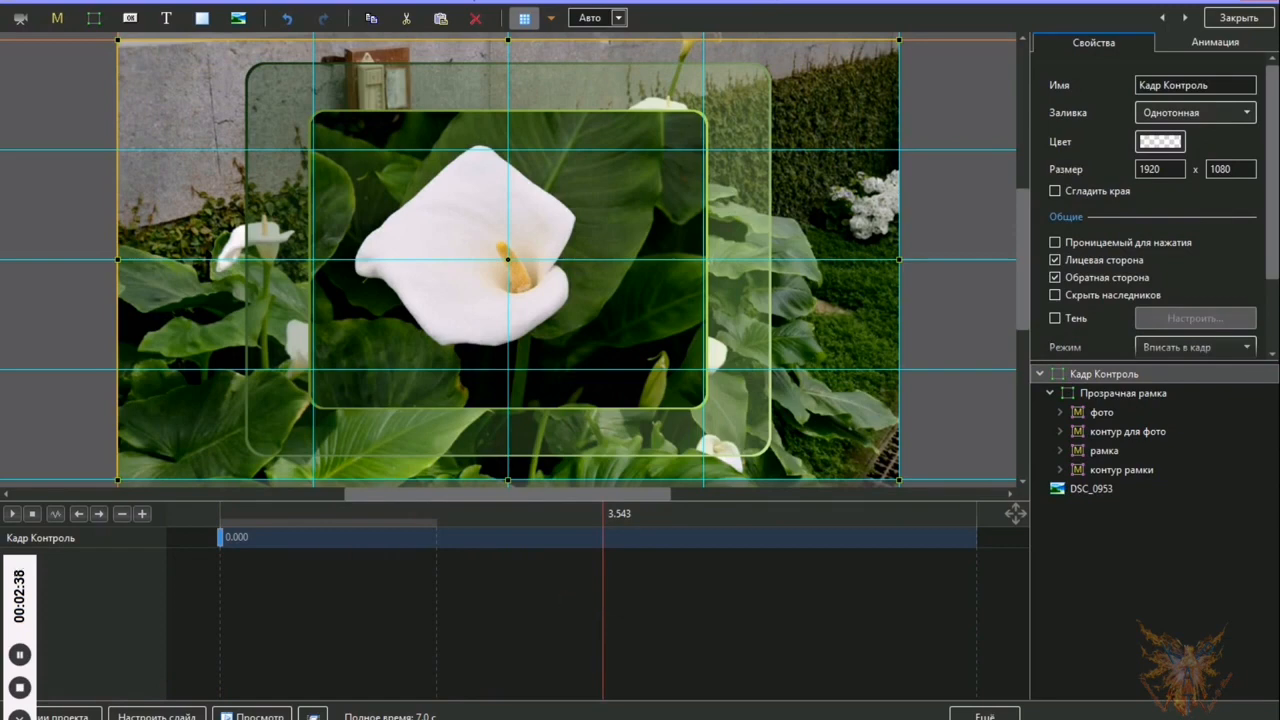
click(1236, 20)
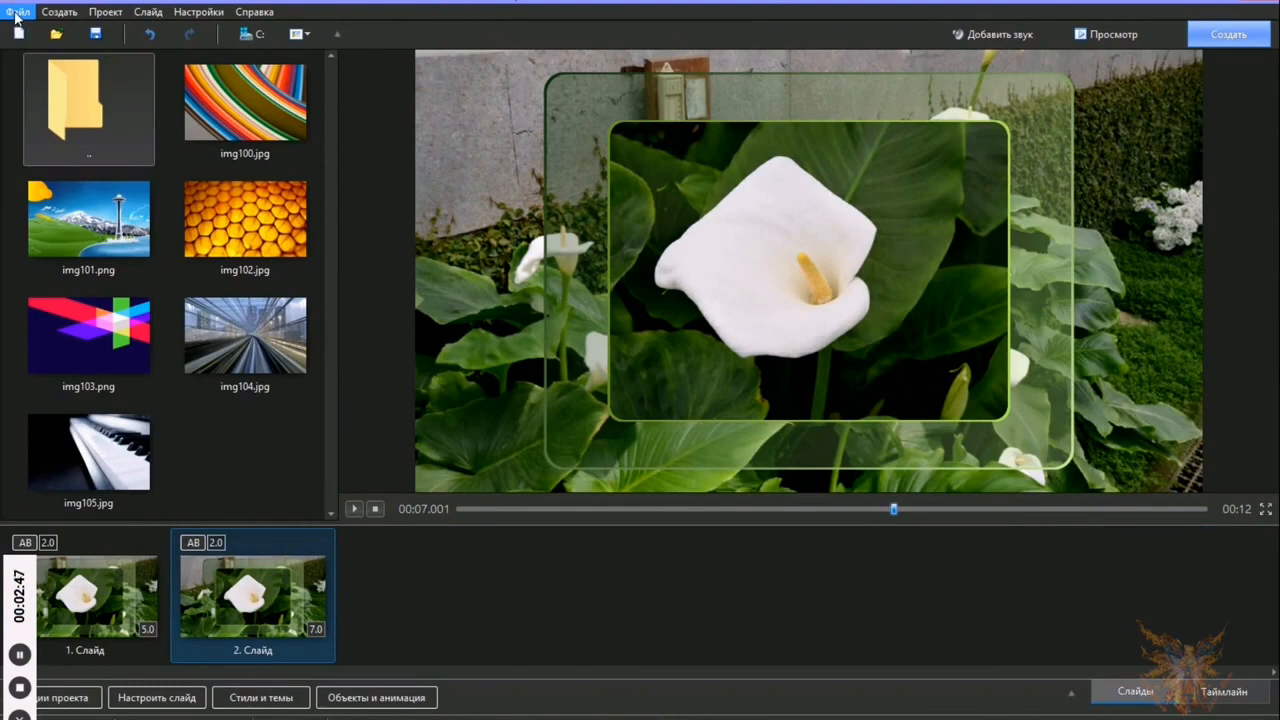
- Save the project under the new name Урок СТЕКЛЯННАЯ РАМКА 02
click(16, 12)
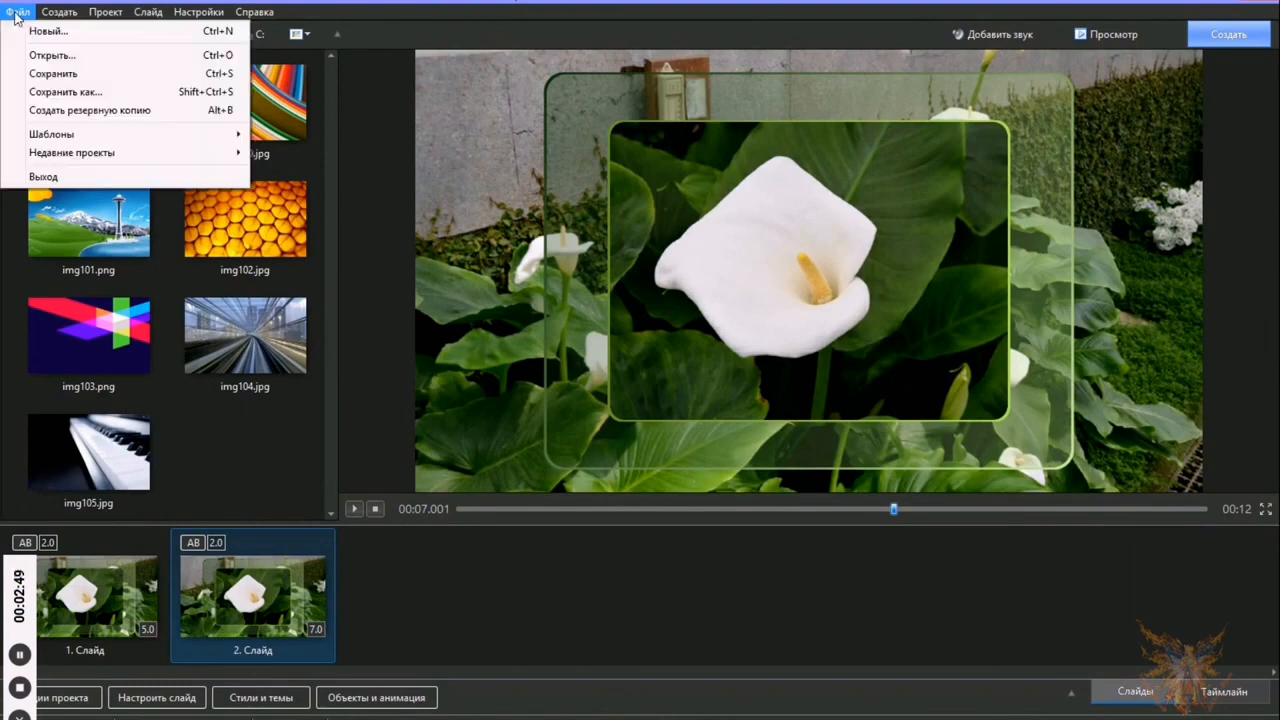
click(48, 92)
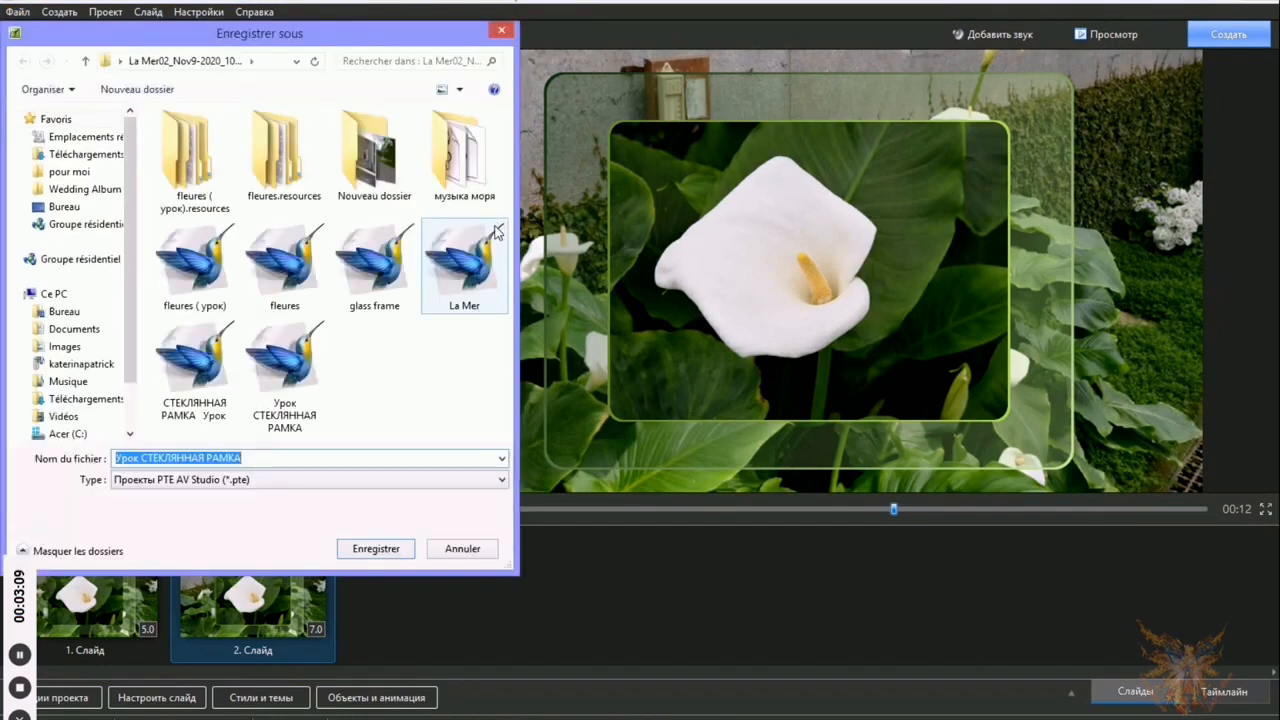
click(256, 457)
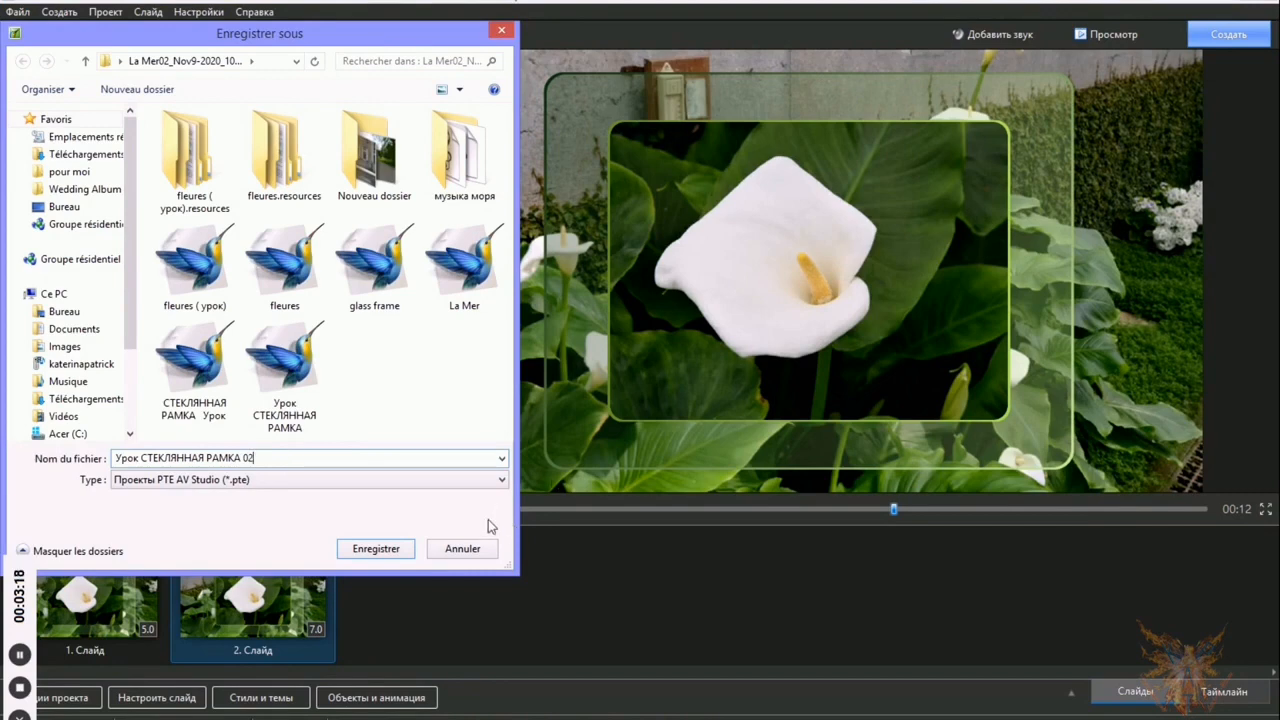
click(376, 549)
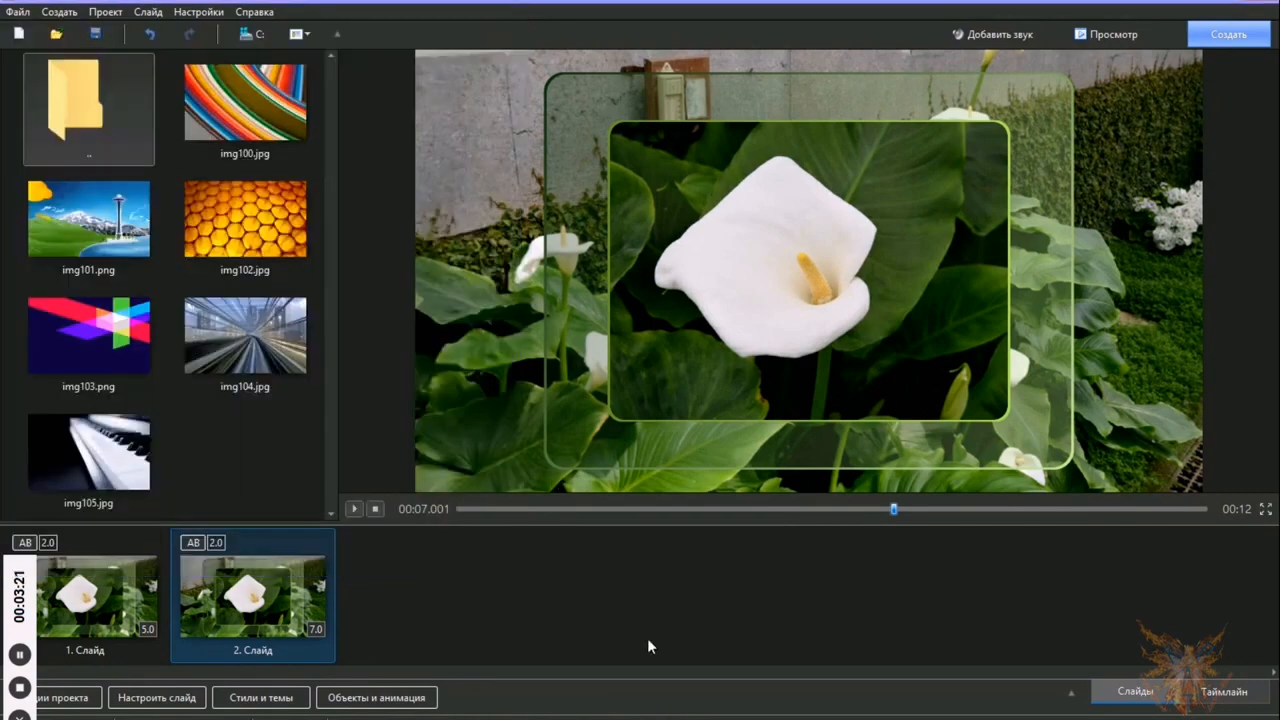